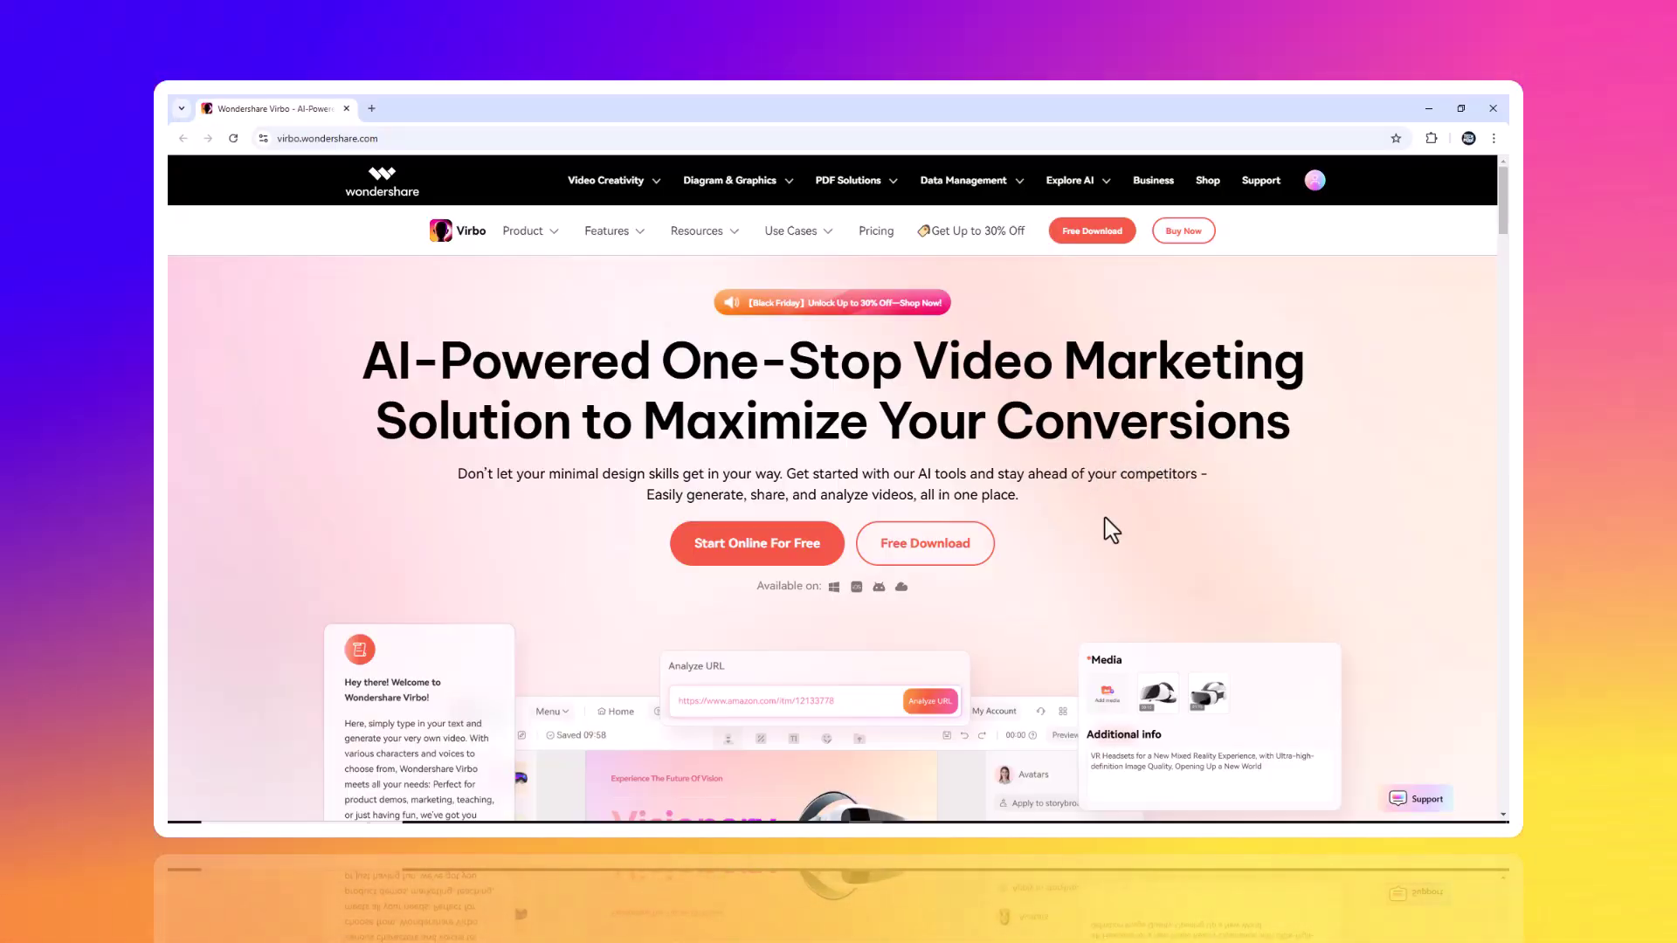
Browse the Virbo homepage, then launch the online Virbo app with Start Online For Free
{"action": "scroll", "coordinate": [1109, 452], "scroll_direction": "down", "scroll_amount": 7}
{"action": "scroll", "coordinate": [1111, 529], "scroll_direction": "down", "scroll_amount": 6}
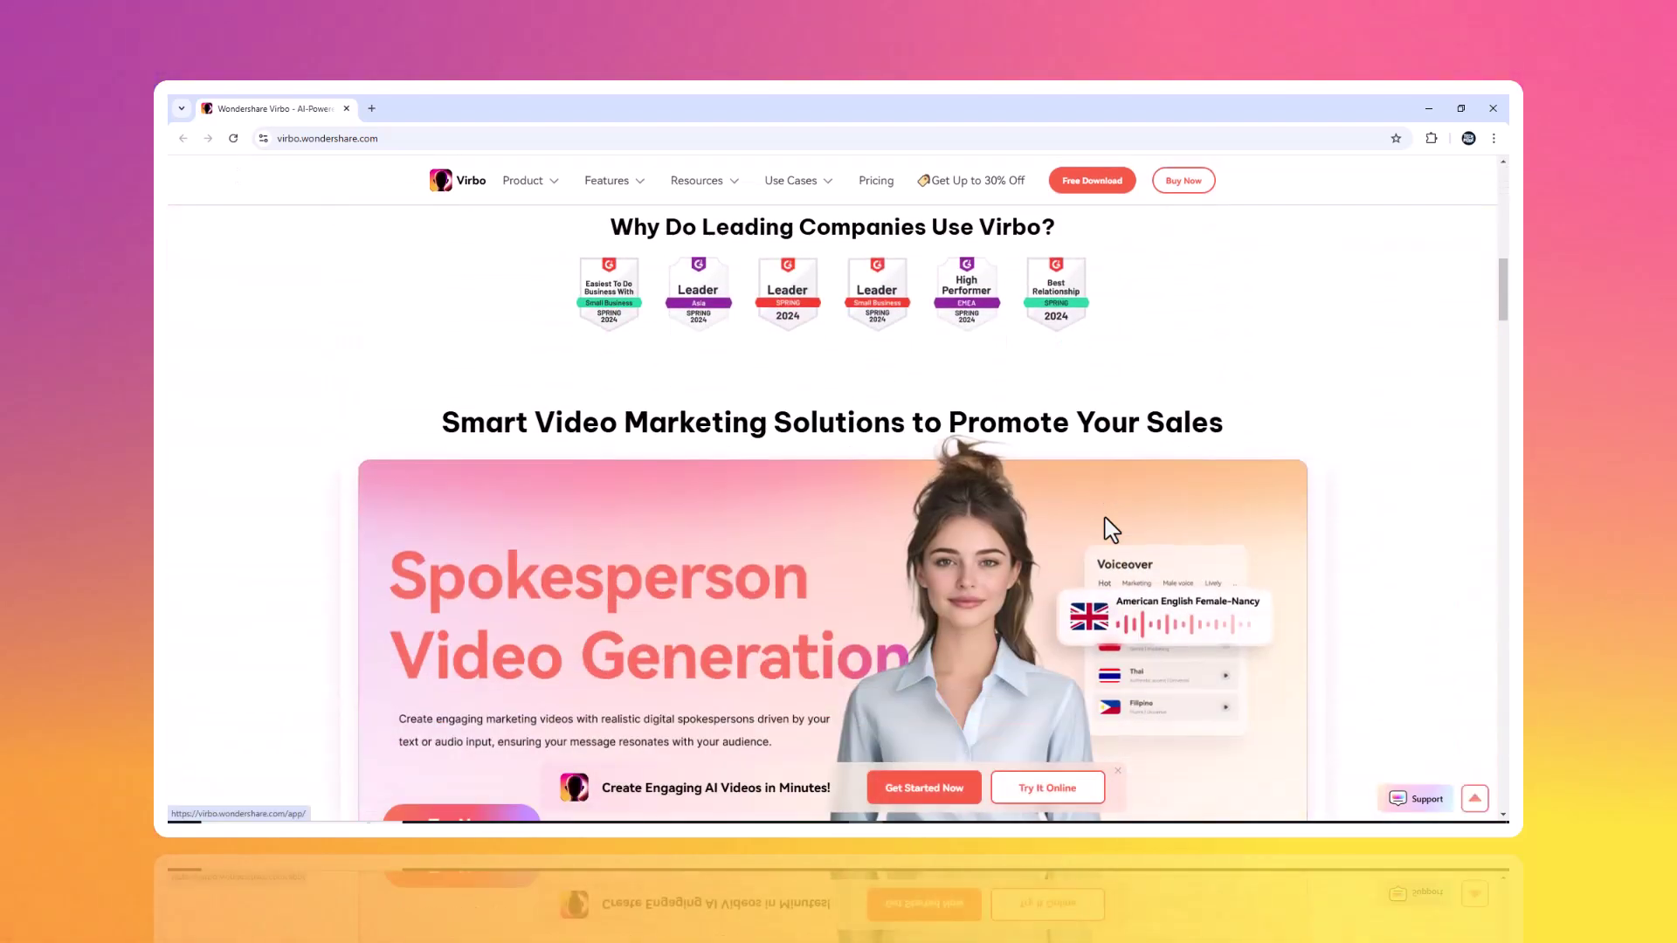
{"action": "scroll", "coordinate": [1096, 591], "scroll_direction": "up", "scroll_amount": 10}
{"action": "scroll", "coordinate": [1094, 590], "scroll_direction": "up", "scroll_amount": 5}
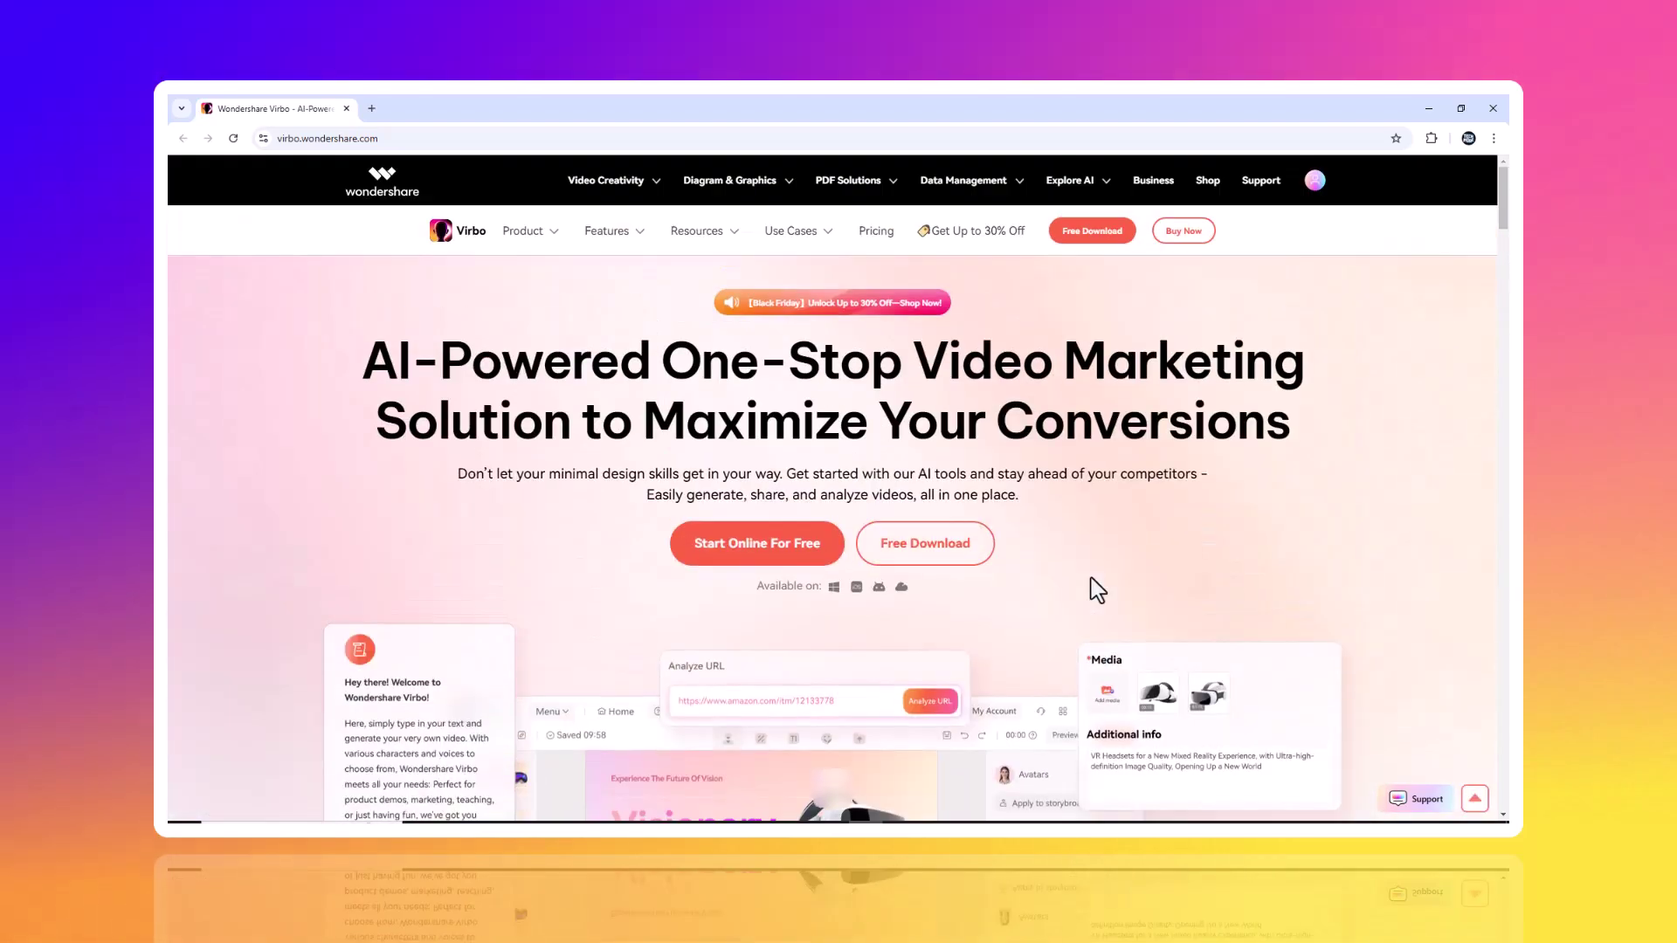
{"action": "left_click", "coordinate": [704, 552]}
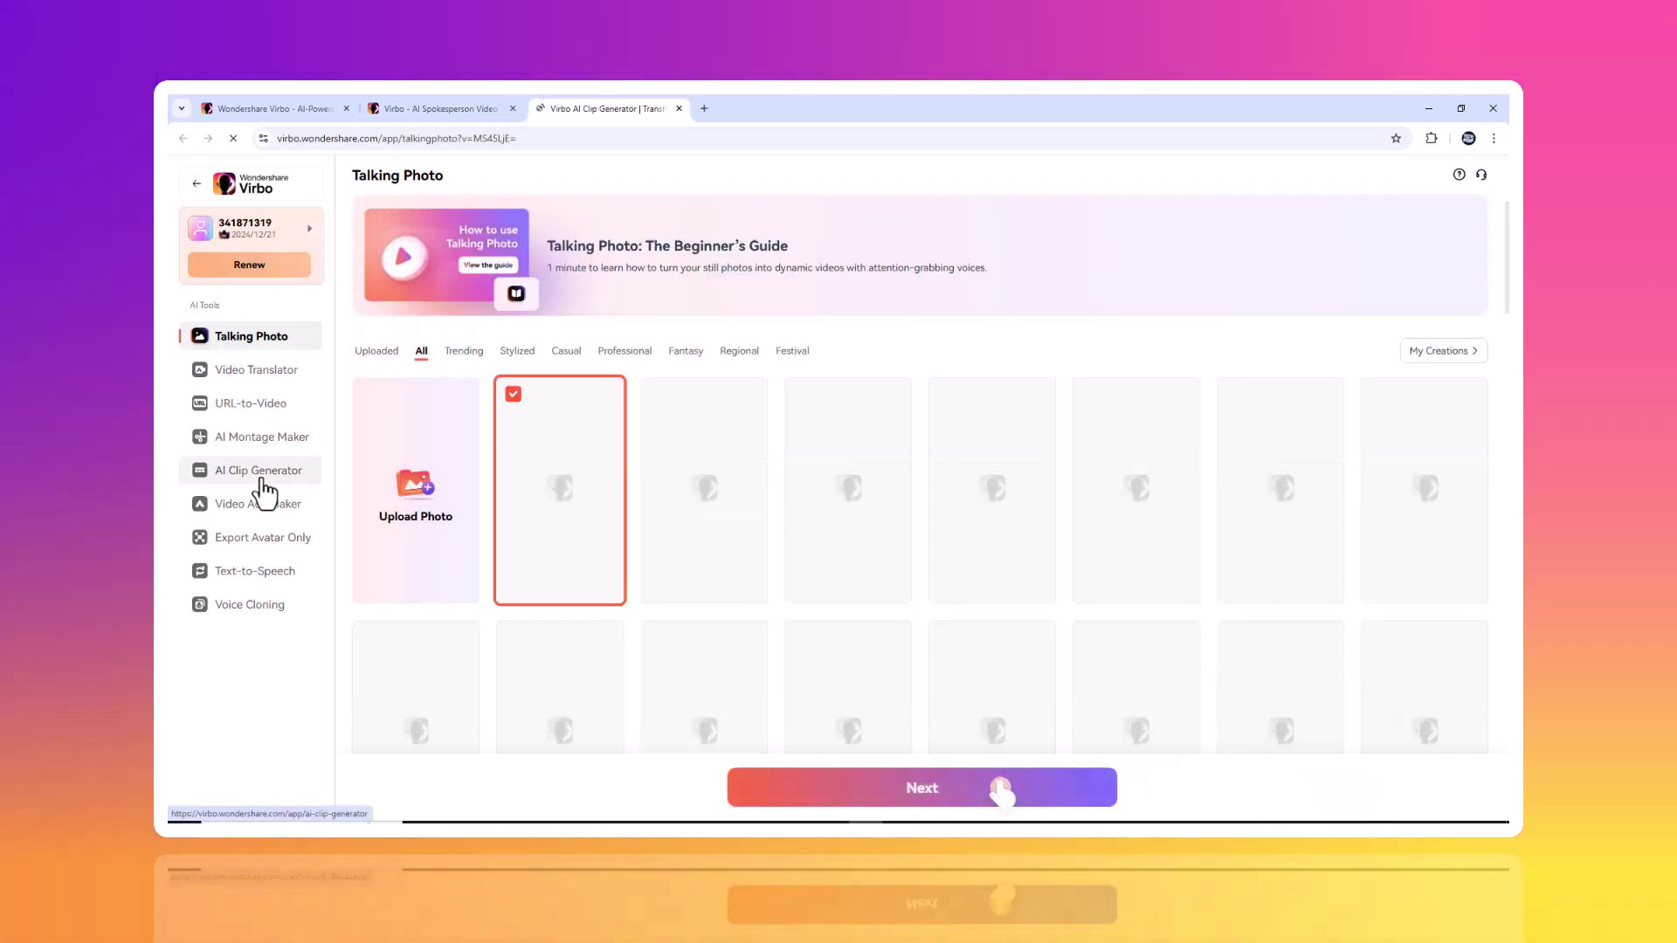
Upload the Hotkeys video to AI Clip Generator and apply the third caption template
{"action": "left_click", "coordinate": [263, 481]}
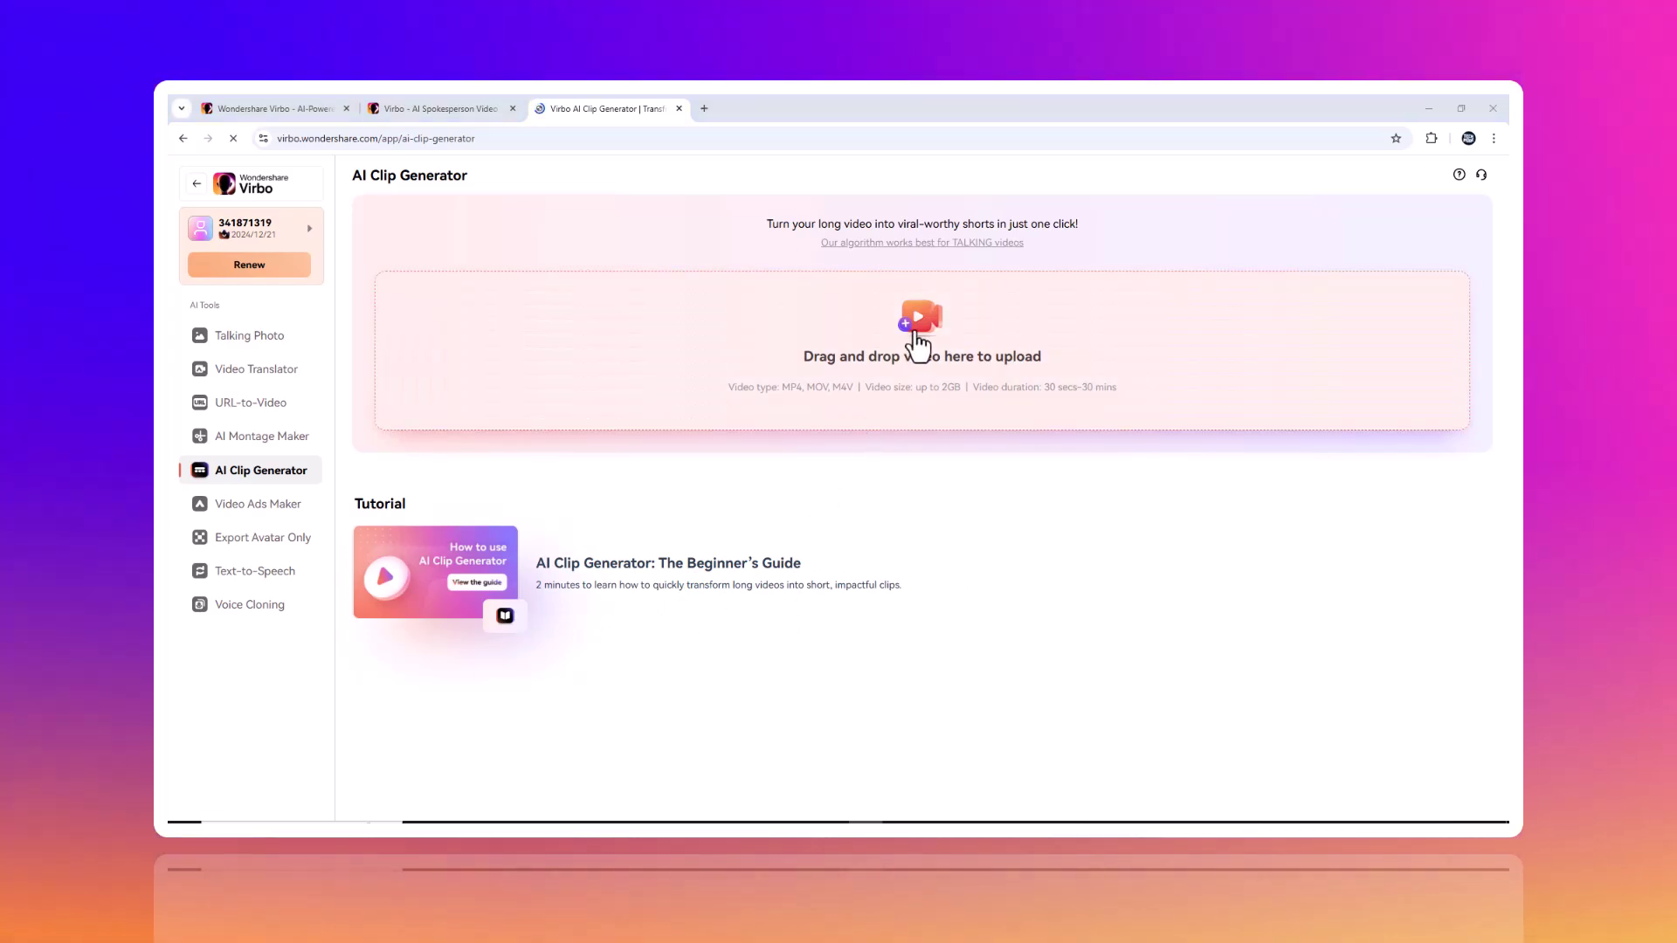
{"action": "left_click", "coordinate": [917, 347]}
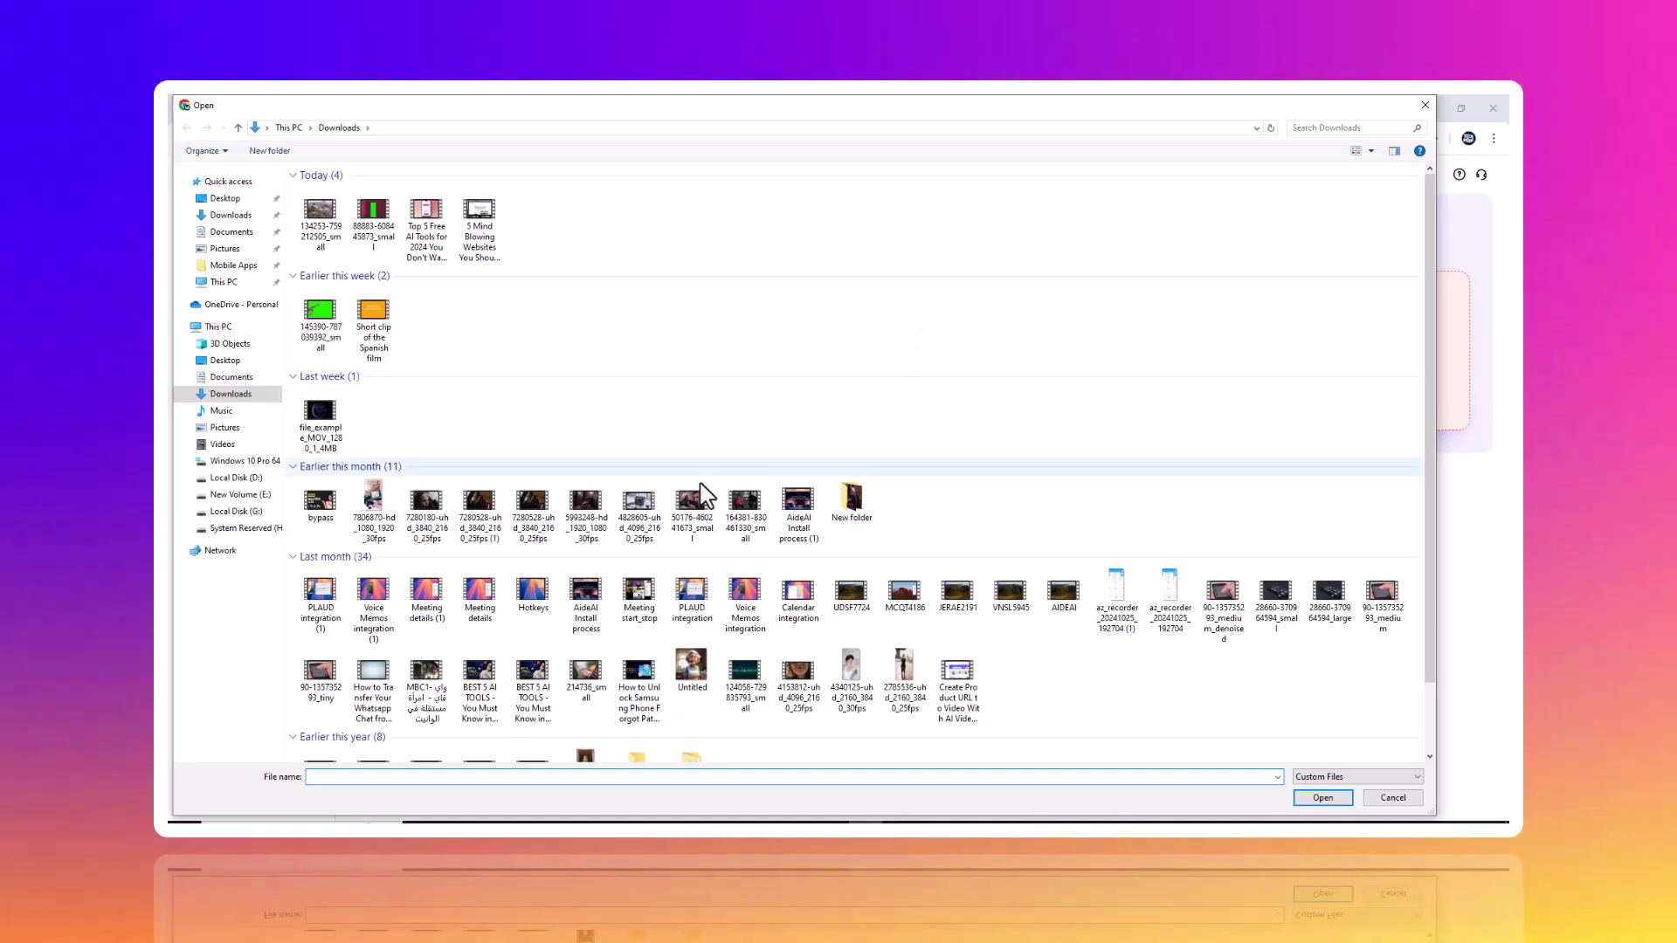
{"action": "double_click", "coordinate": [513, 605]}
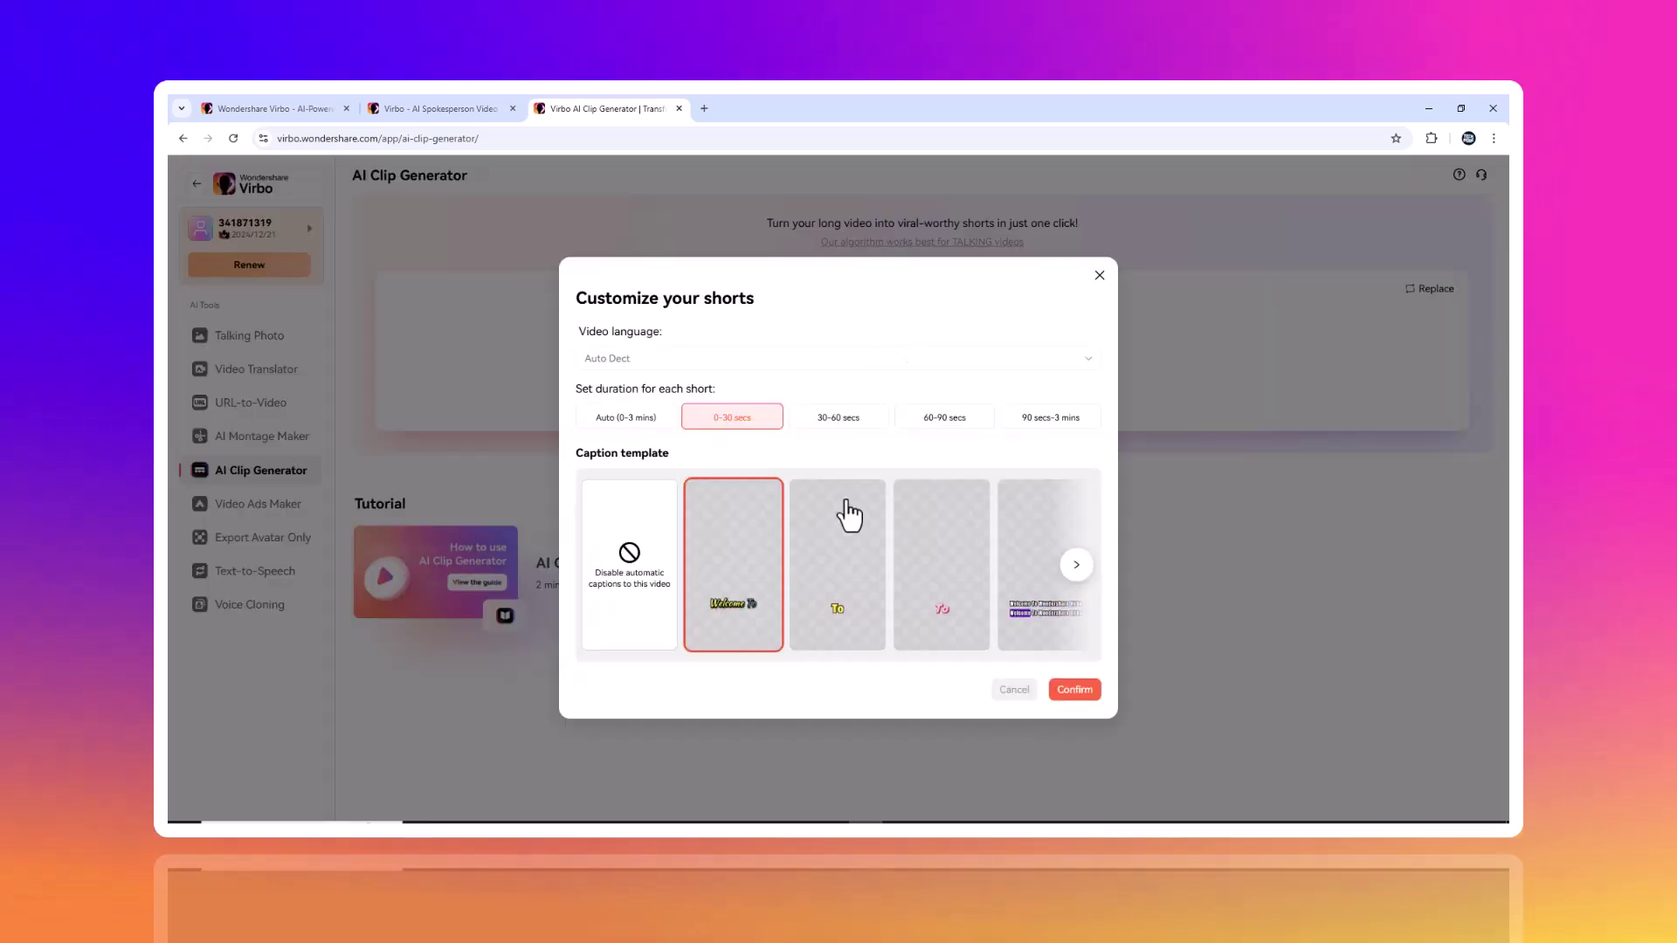
{"action": "left_click", "coordinate": [848, 585]}
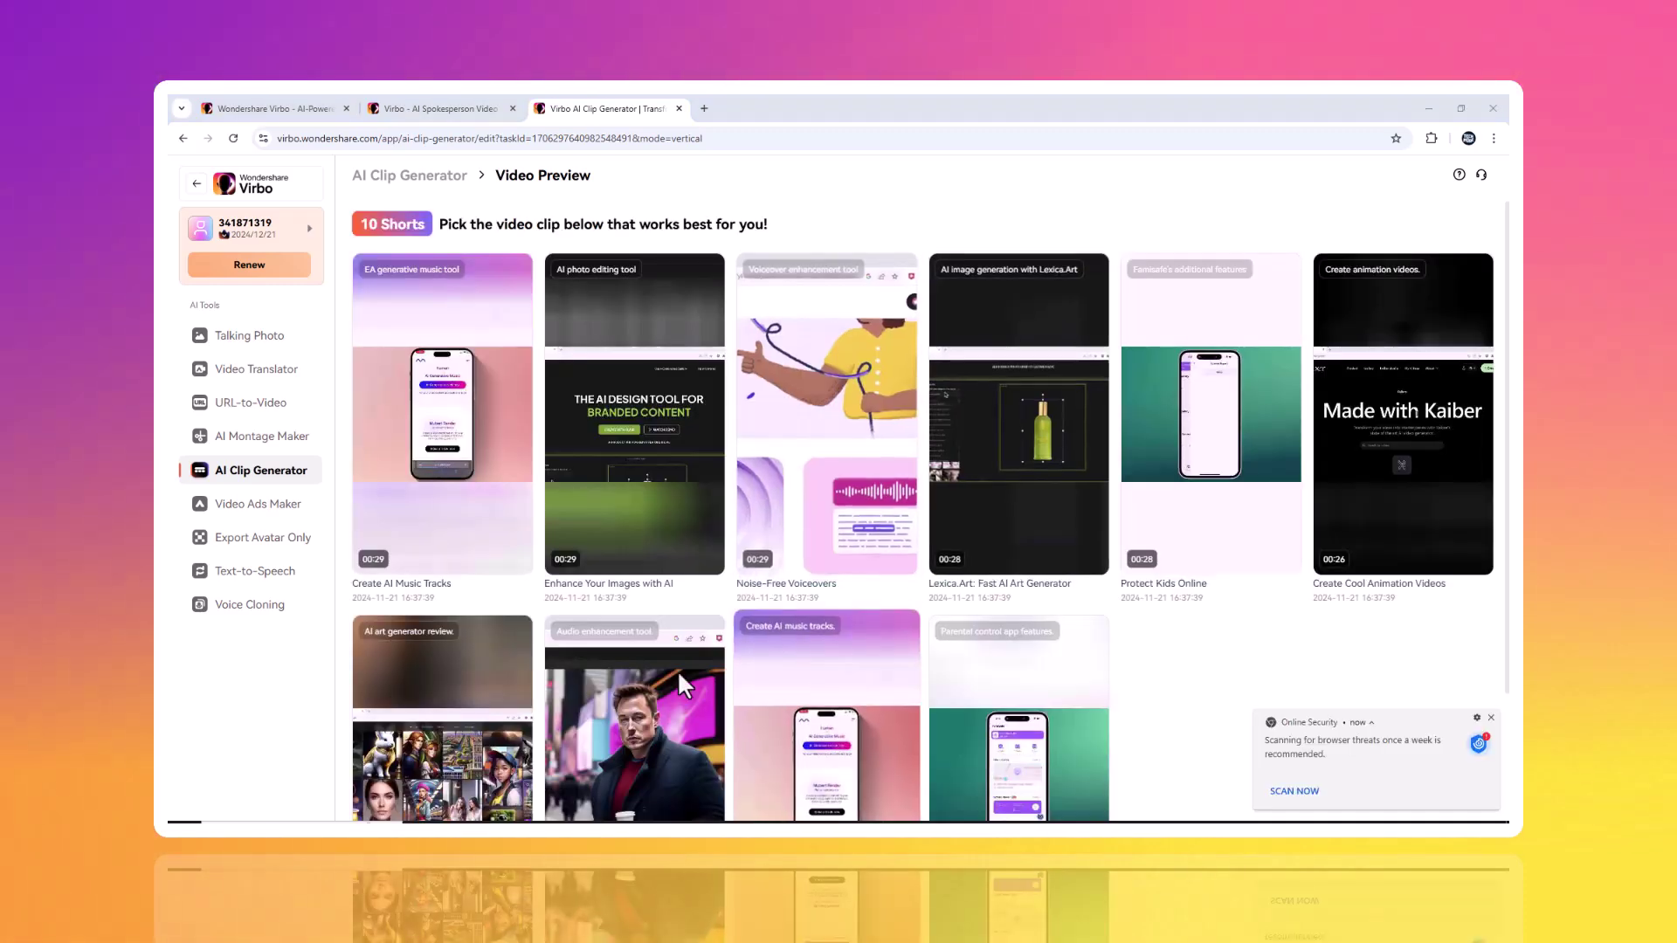
Preview the podcast audio enhancement clip, then close it
{"action": "scroll", "coordinate": [558, 663], "scroll_direction": "down", "scroll_amount": 2}
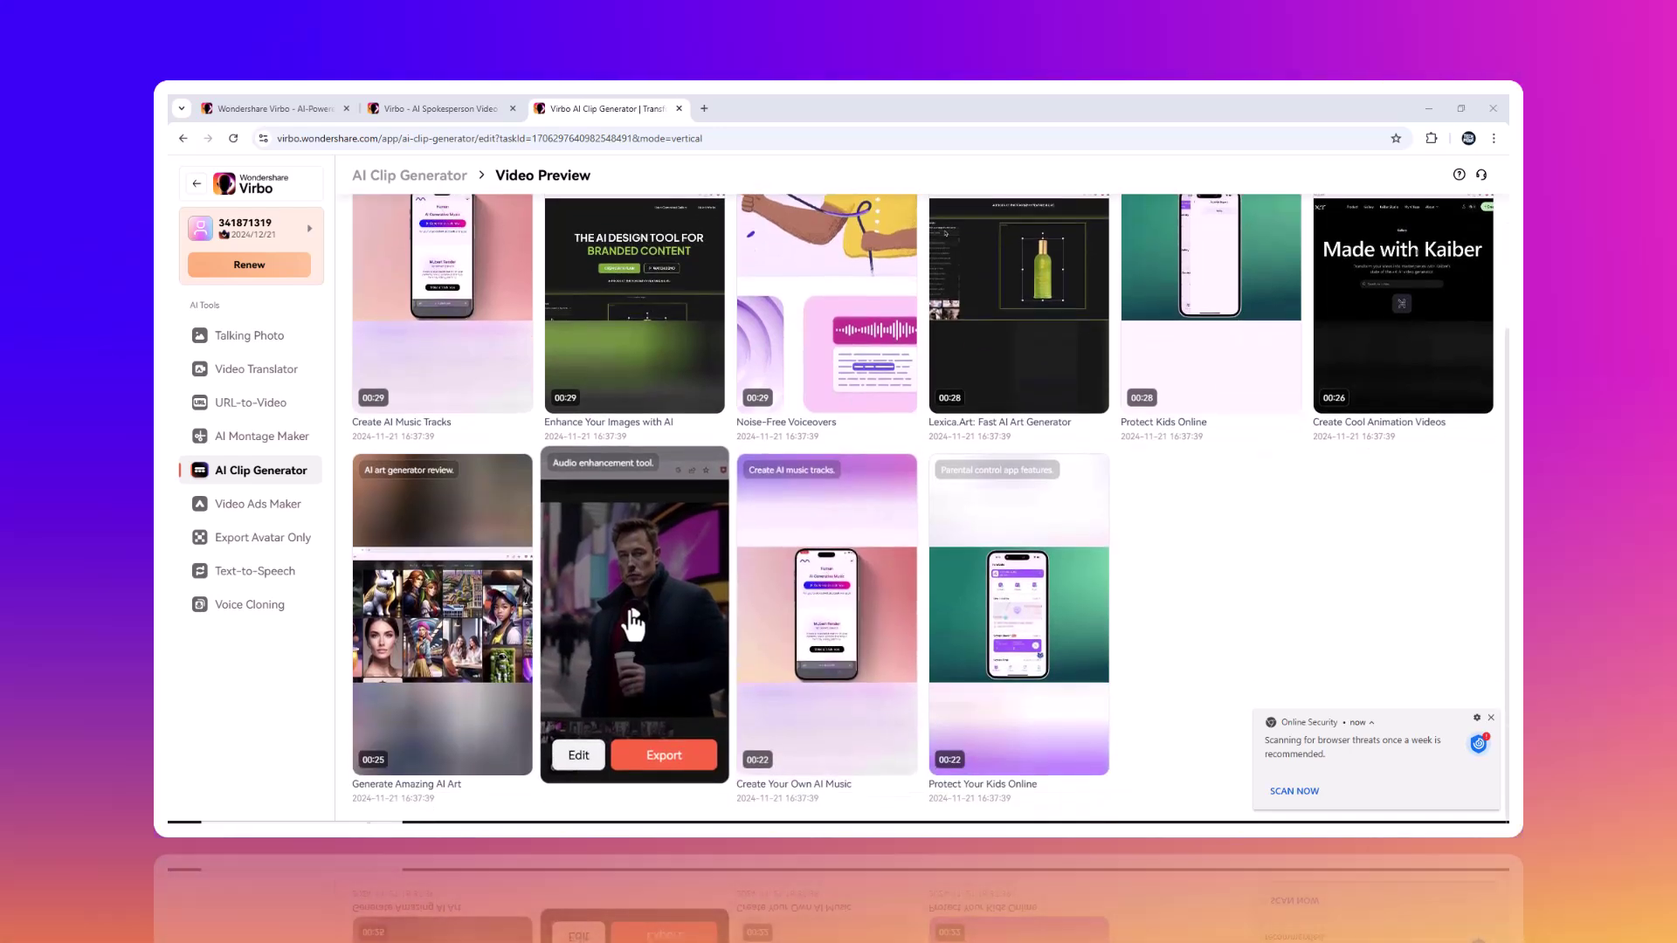
{"action": "left_click", "coordinate": [697, 640]}
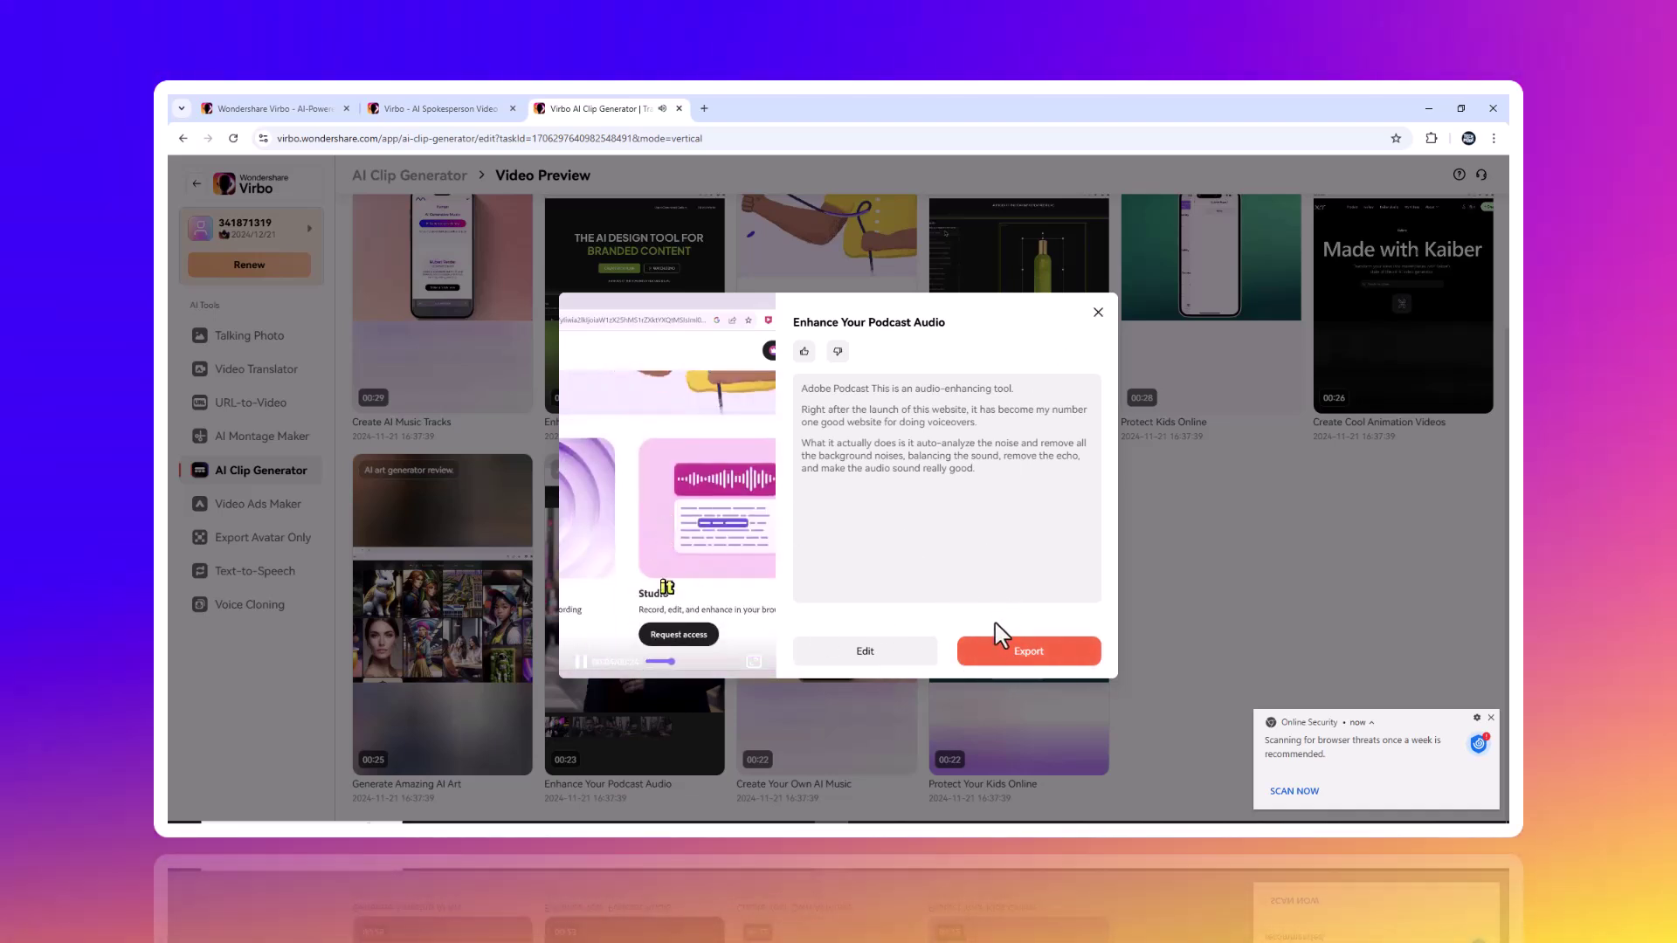
{"action": "left_click", "coordinate": [1096, 313]}
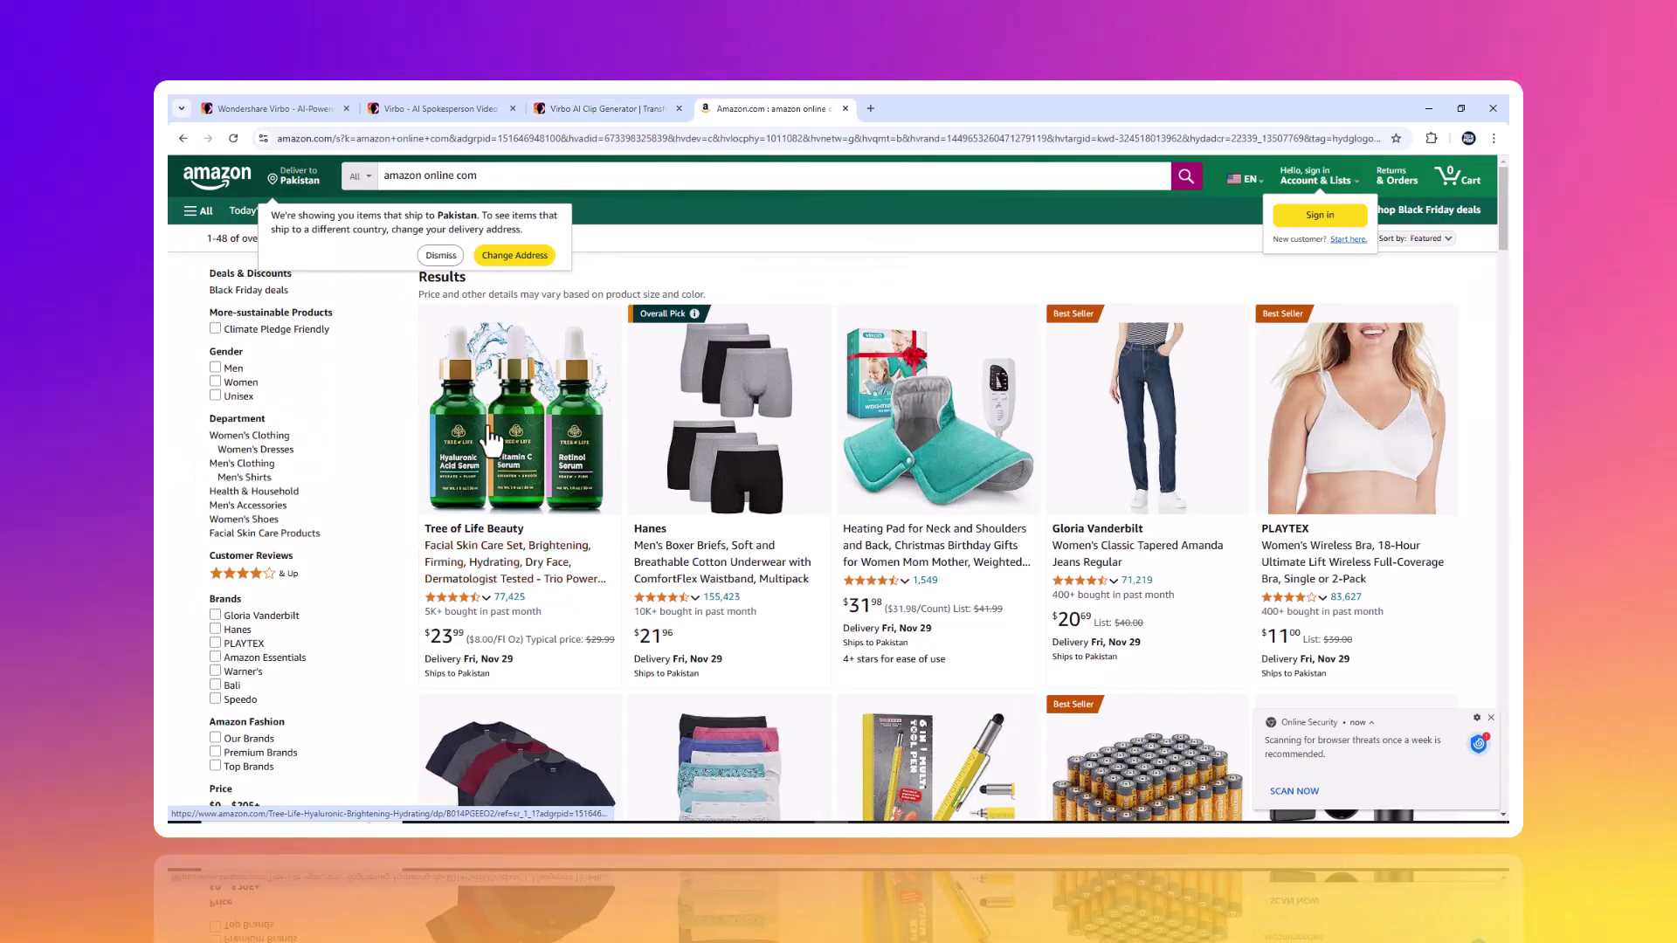
Copy the Tree of Life serum's Amazon link and go to Virbo's URL to Video tool
{"action": "right_click", "coordinate": [493, 420]}
{"action": "left_click", "coordinate": [602, 578]}
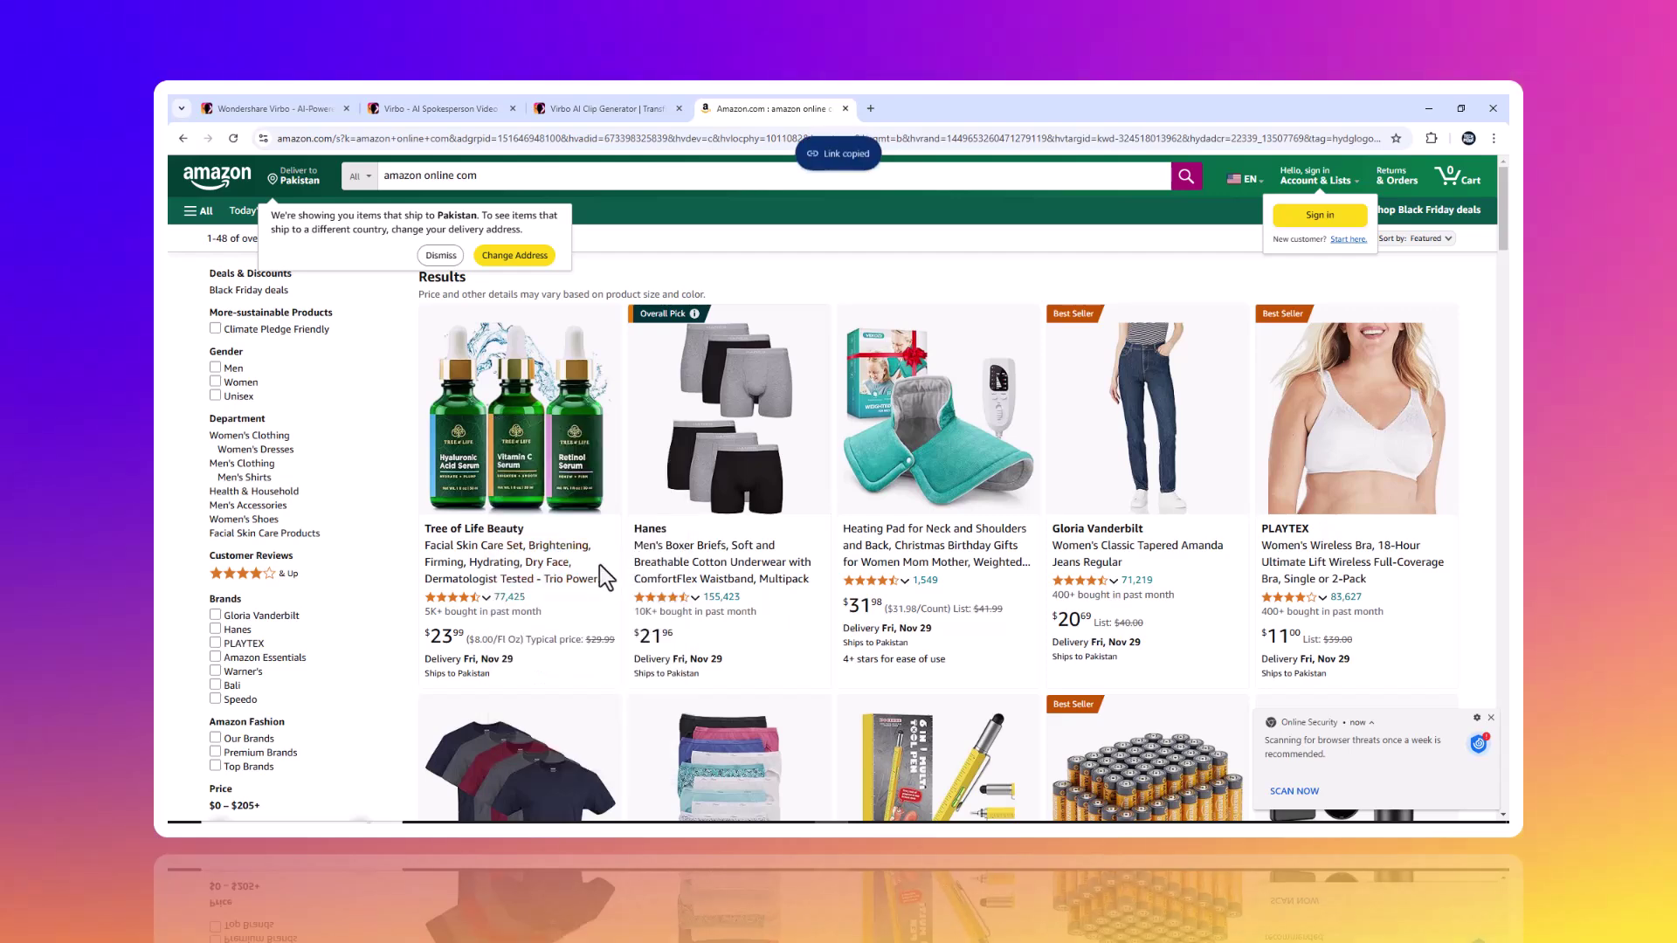
{"action": "left_click", "coordinate": [637, 106]}
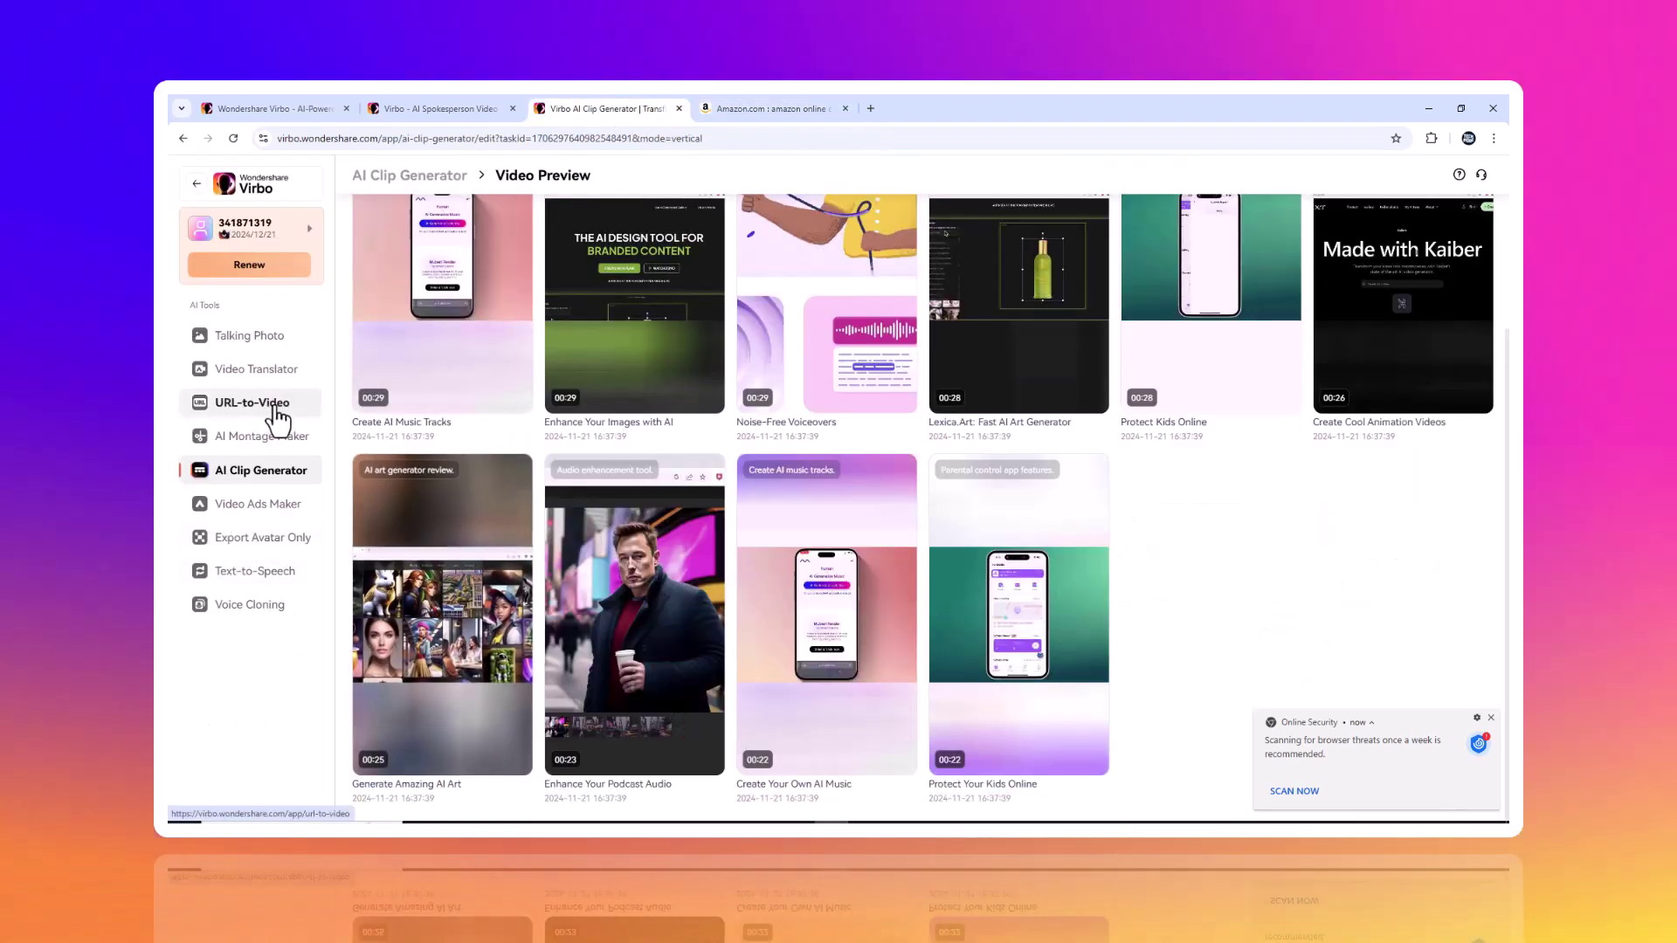
{"action": "left_click", "coordinate": [276, 408]}
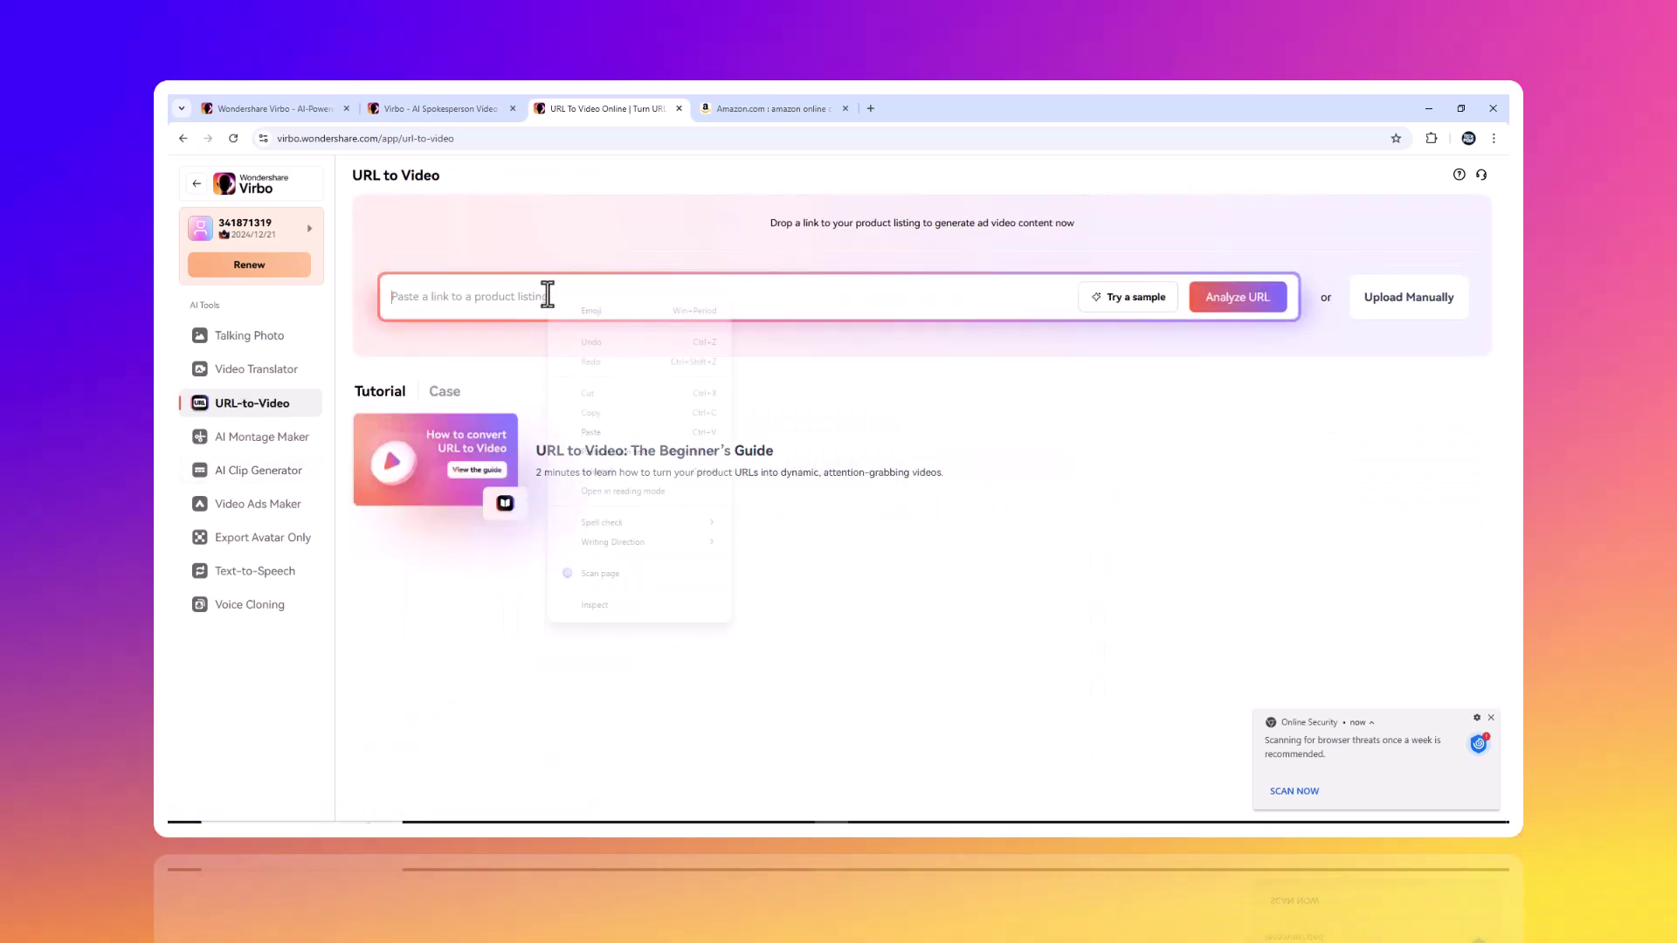
Paste the serum's Amazon link, analyze it, and review the extracted product description
{"action": "left_click", "coordinate": [617, 437]}
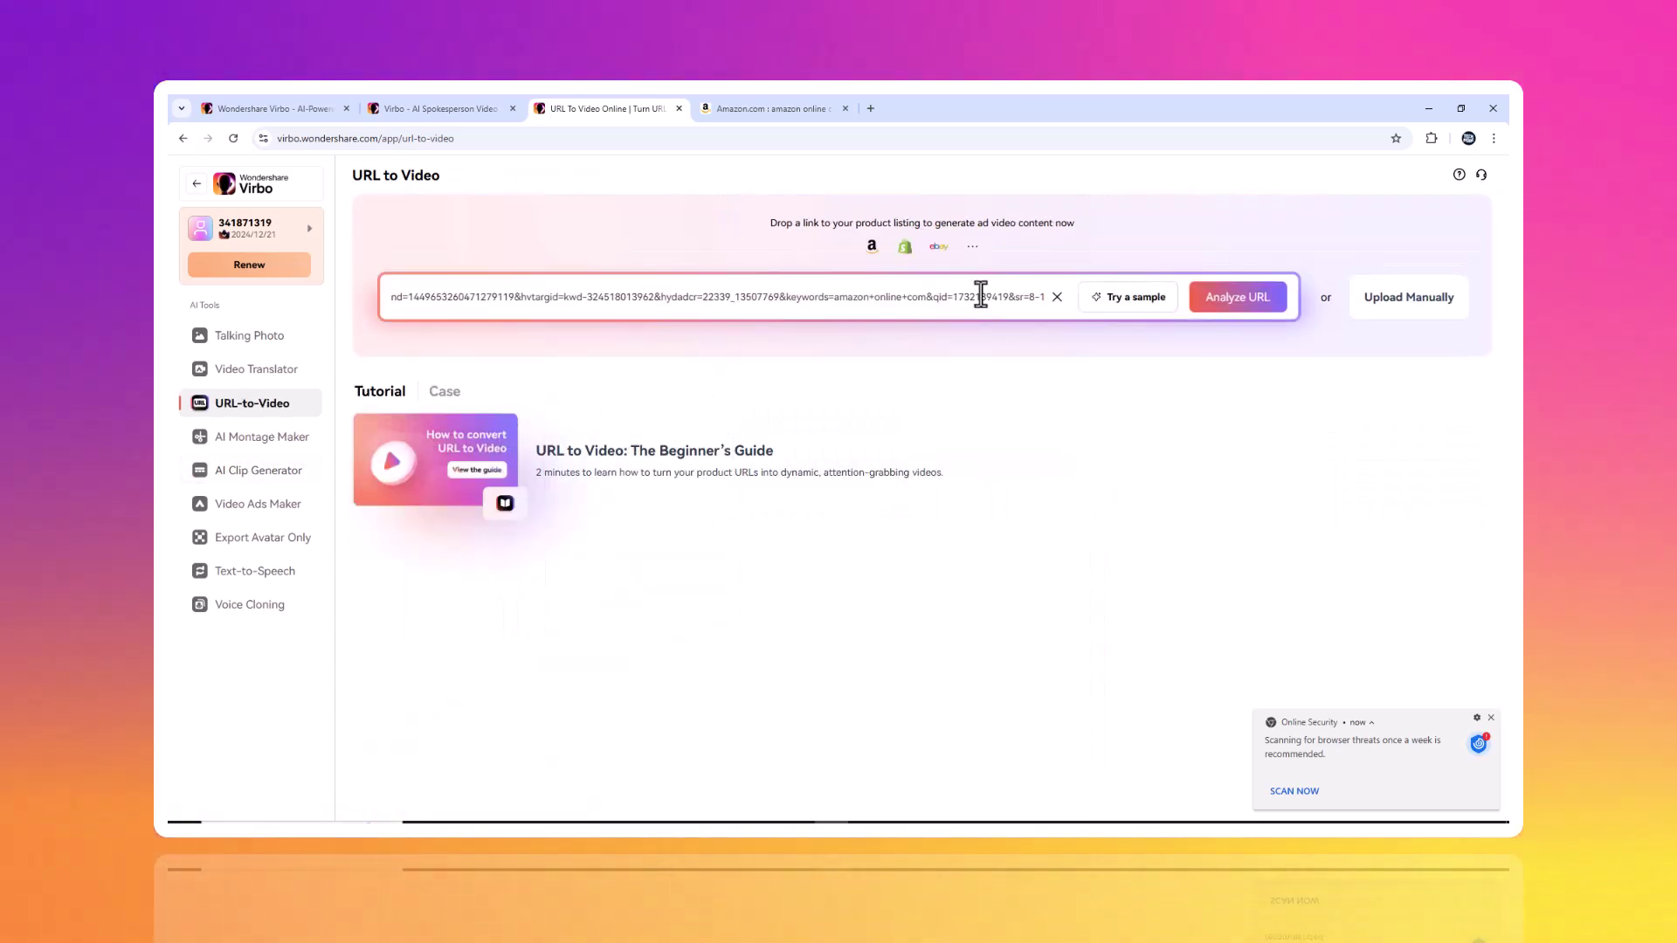
{"action": "left_click", "coordinate": [1212, 319]}
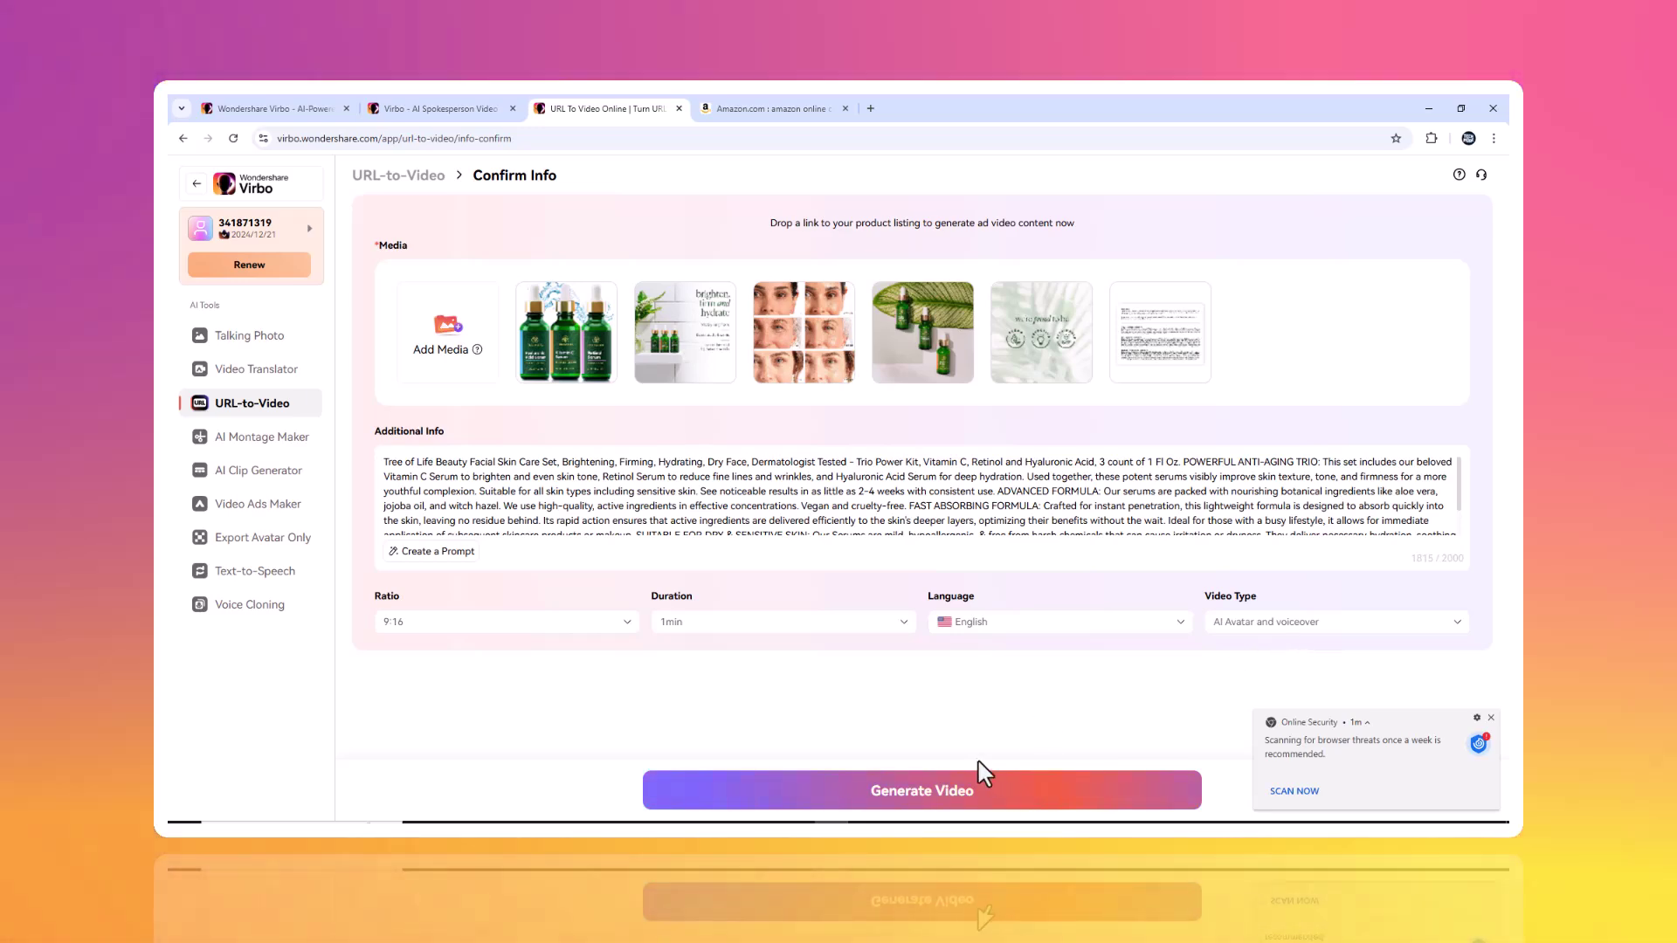
{"action": "left_click", "coordinate": [802, 516]}
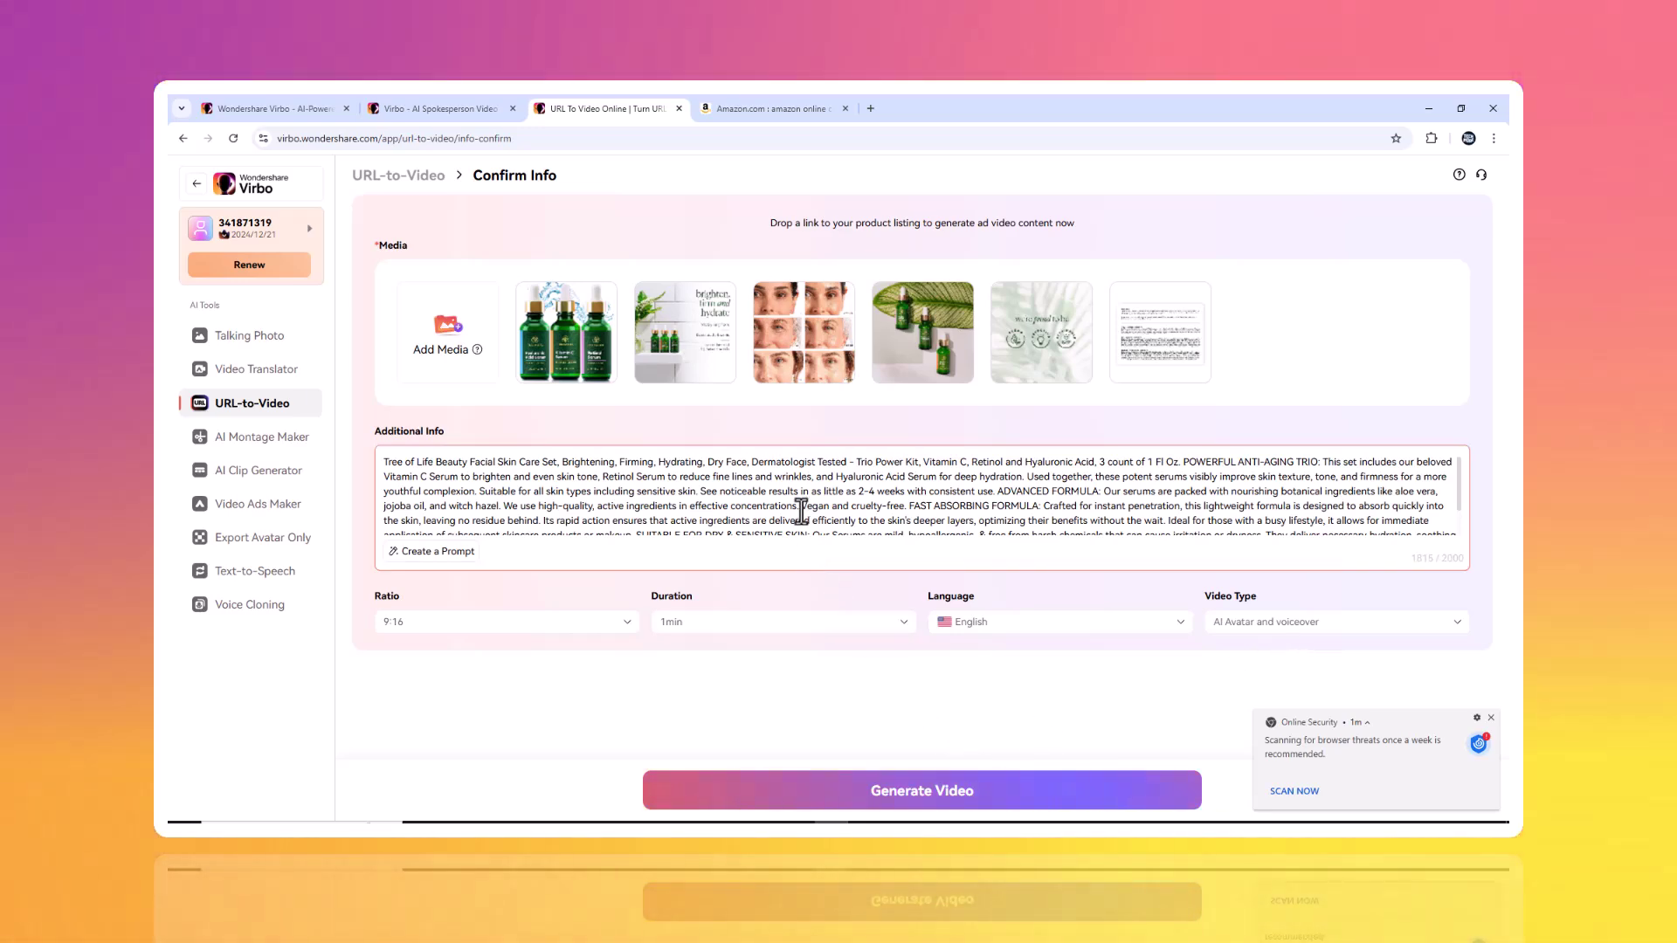
{"action": "scroll", "coordinate": [803, 515], "scroll_direction": "down", "scroll_amount": 3}
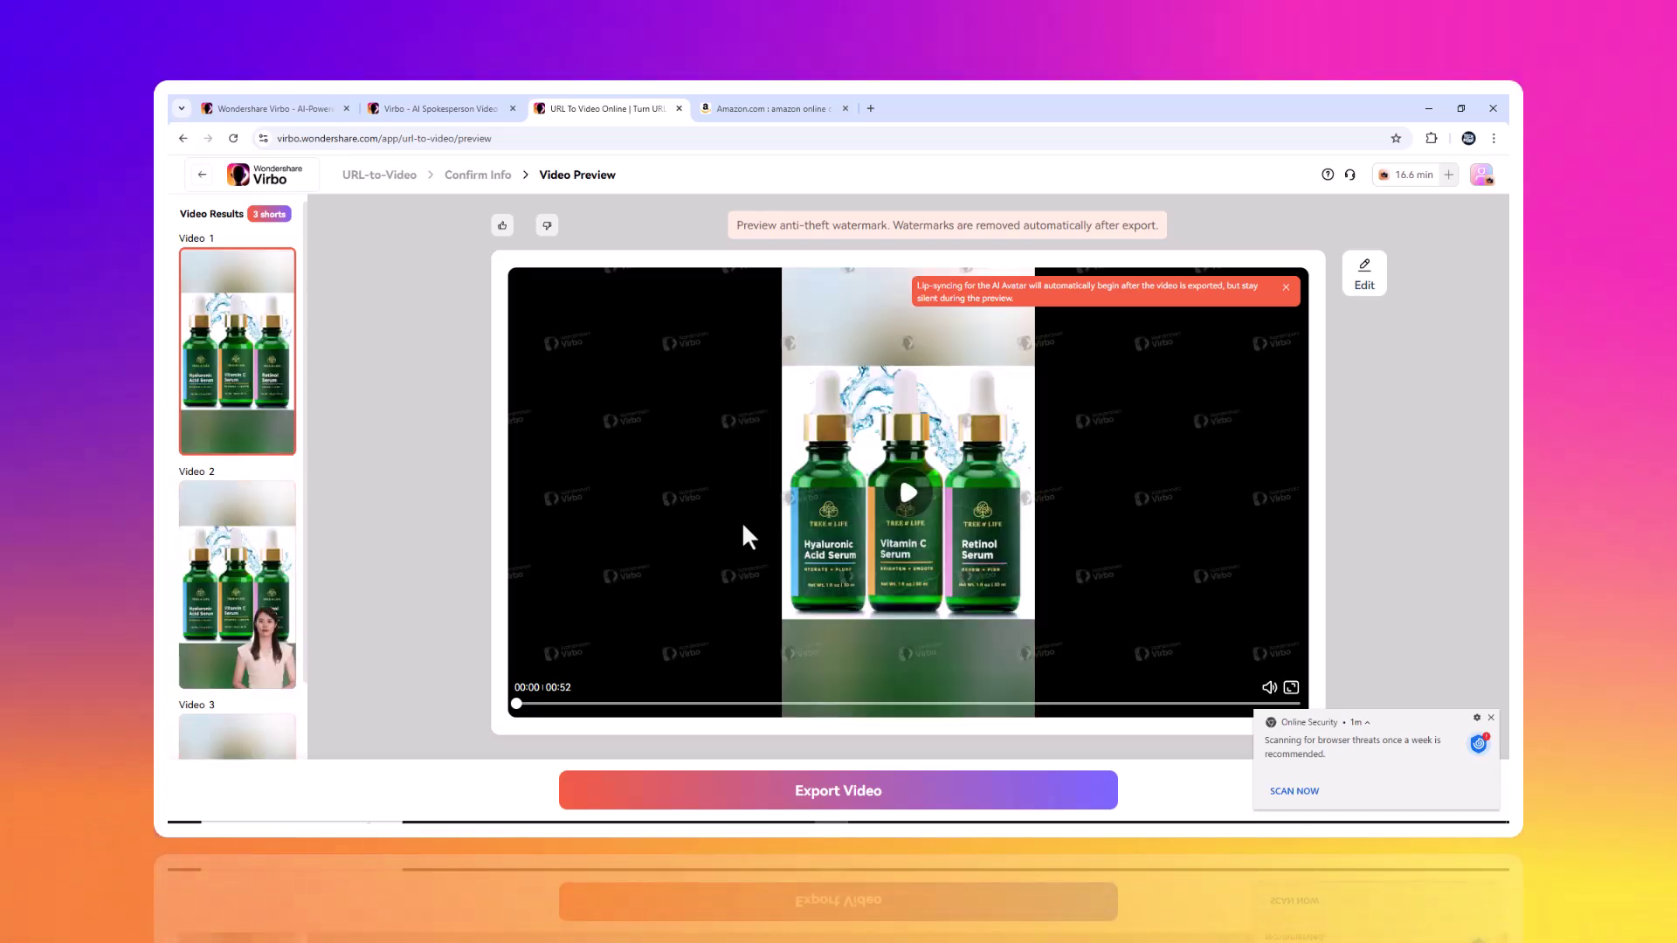
Preview the 0:43 Video 2 serum ad with the presenter and export it
{"action": "left_click", "coordinate": [741, 520]}
{"action": "scroll", "coordinate": [262, 480], "scroll_direction": "down", "scroll_amount": 2}
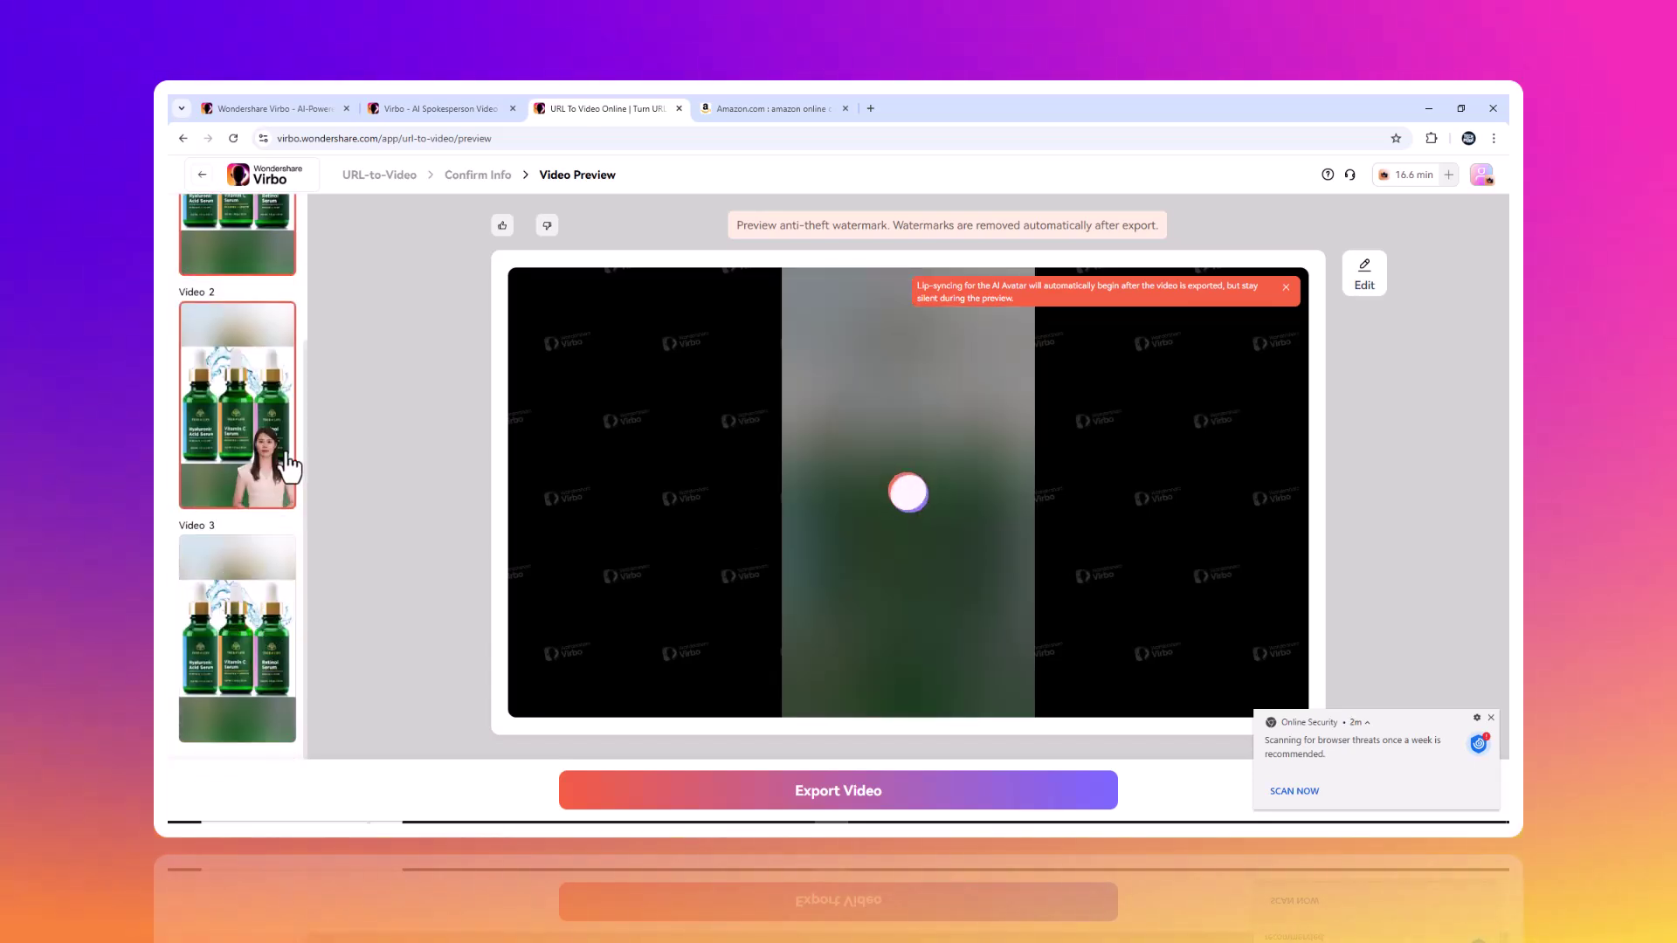
{"action": "left_click", "coordinate": [281, 458]}
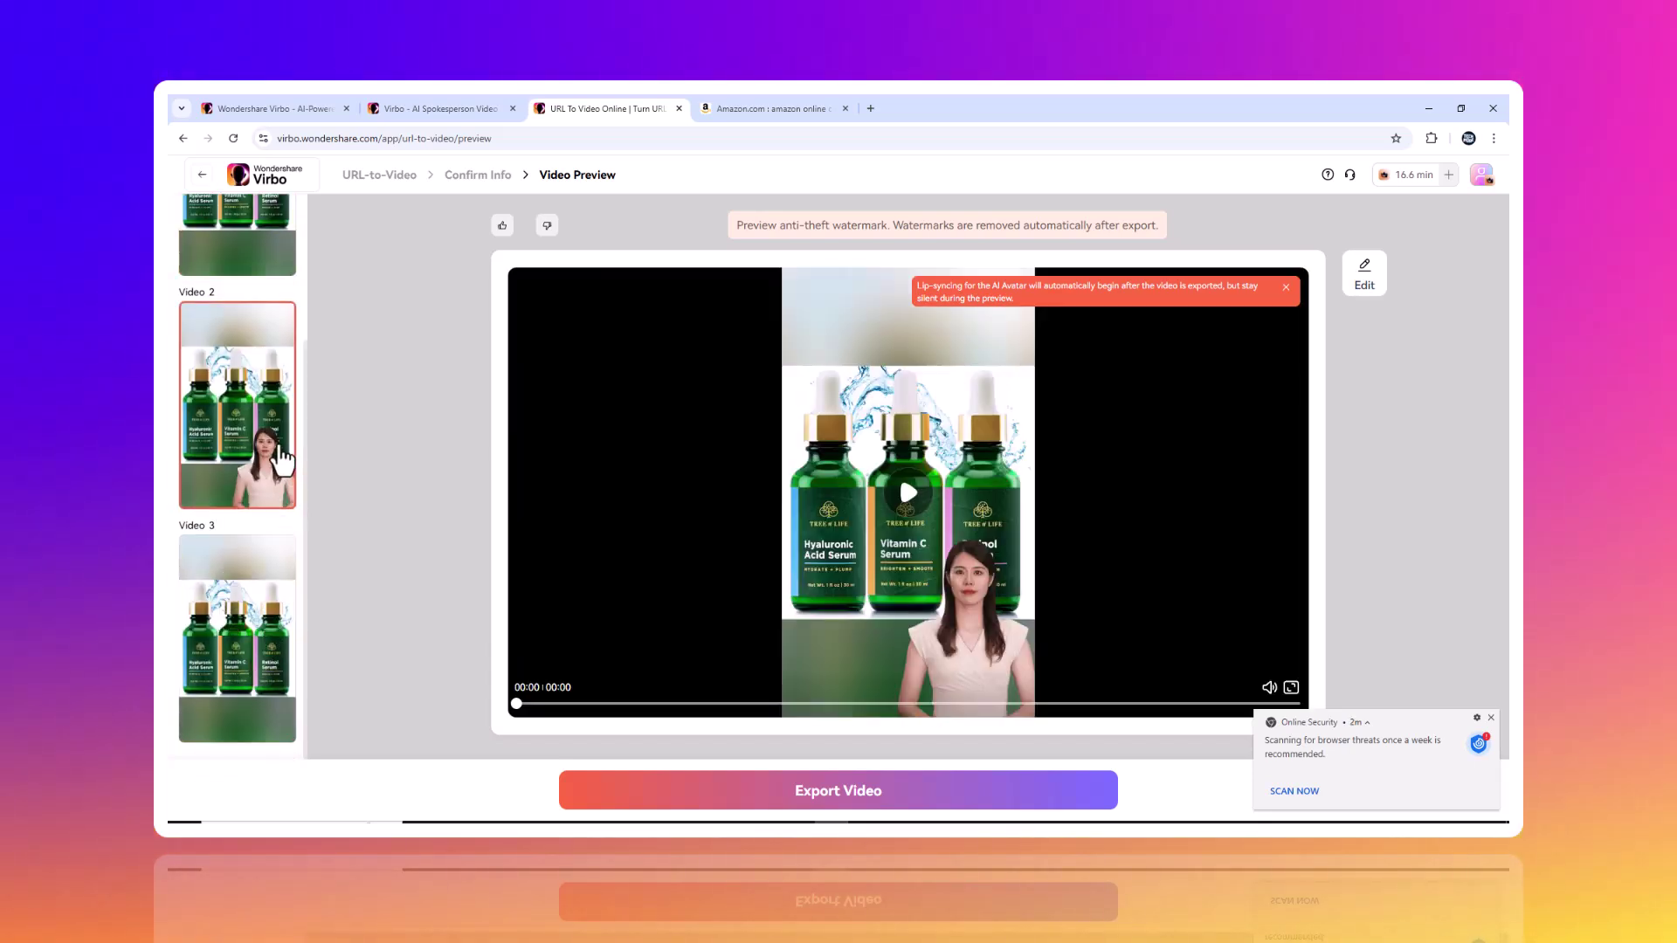
{"action": "left_click", "coordinate": [919, 522]}
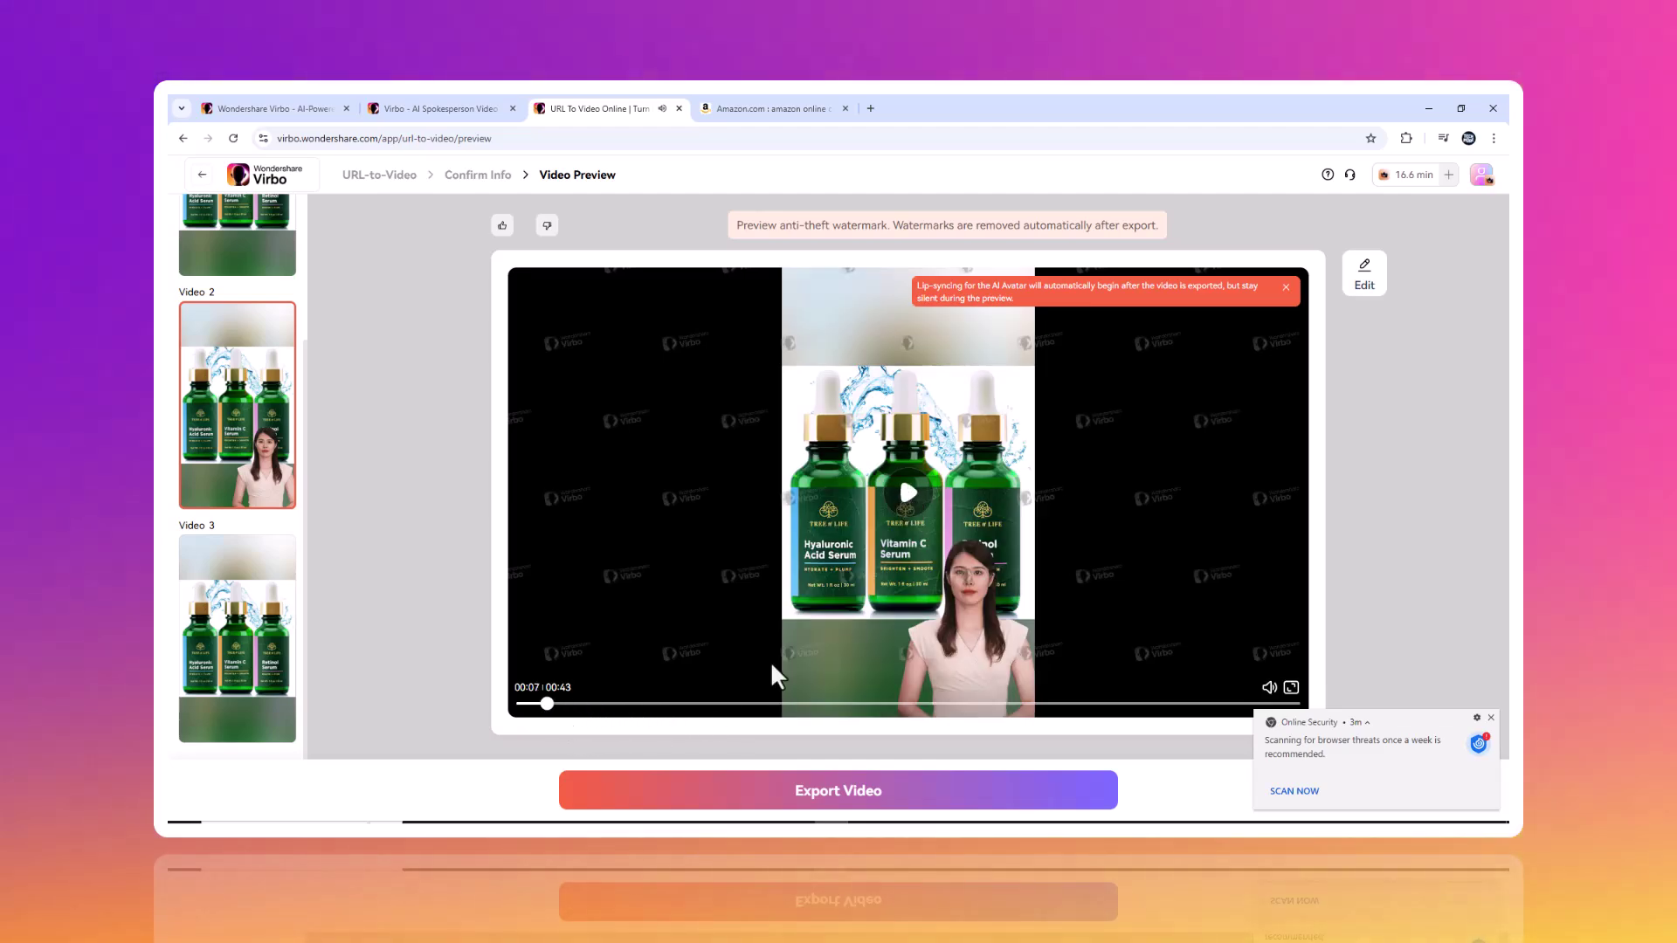
{"action": "left_click", "coordinate": [910, 500]}
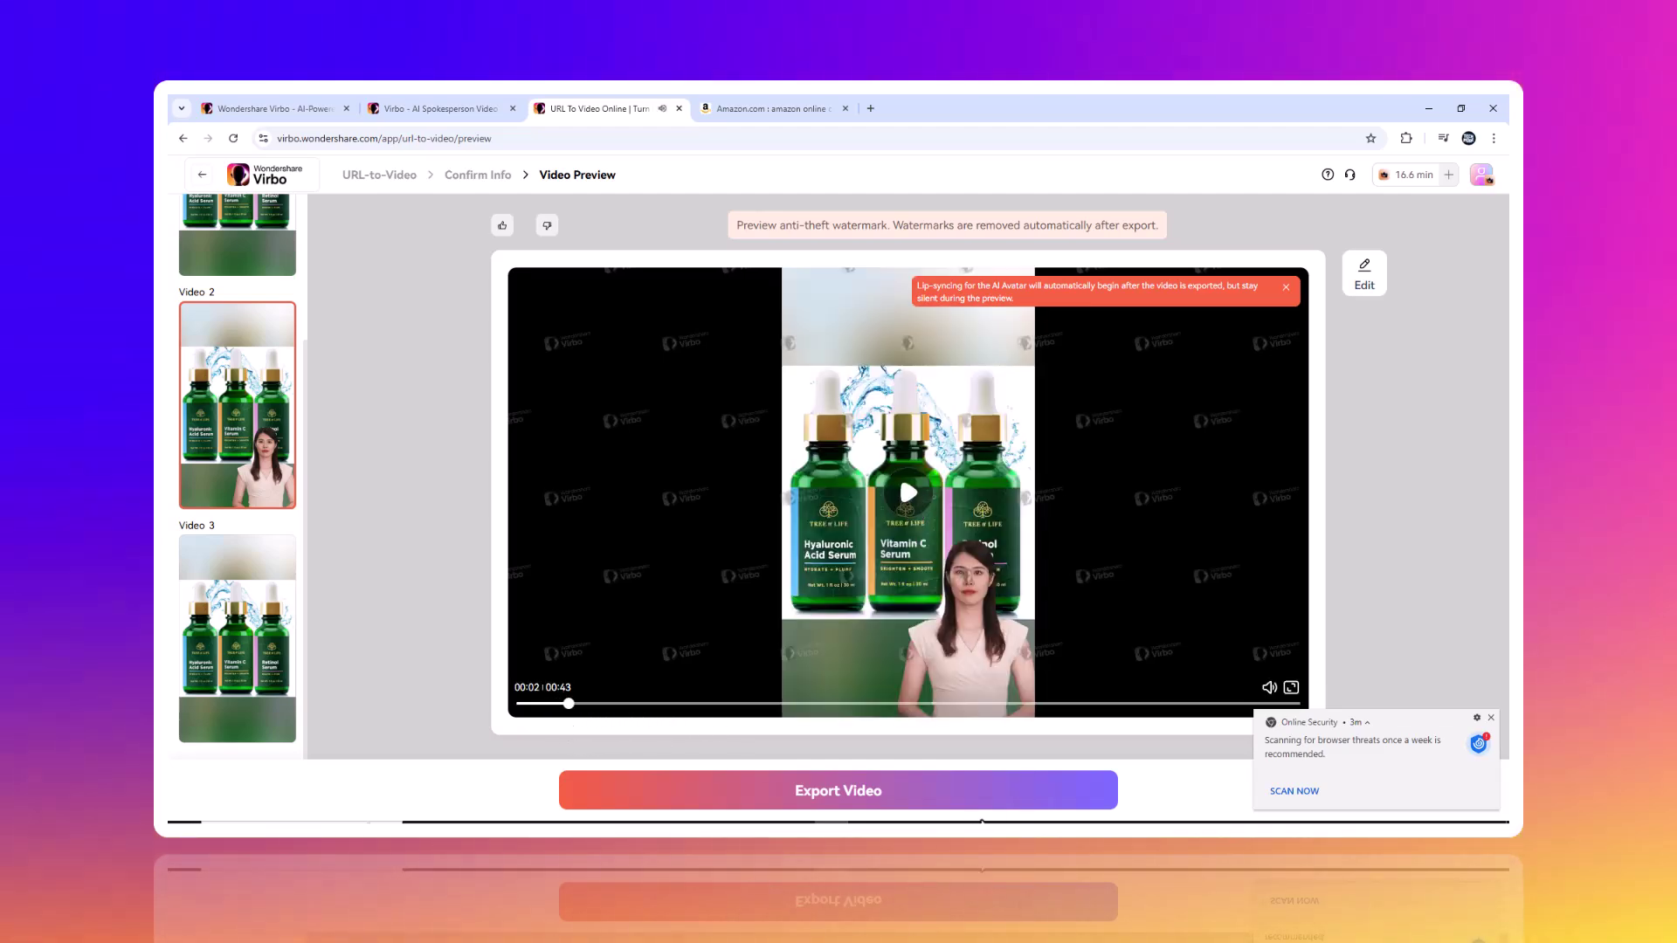
{"action": "left_click", "coordinate": [949, 799]}
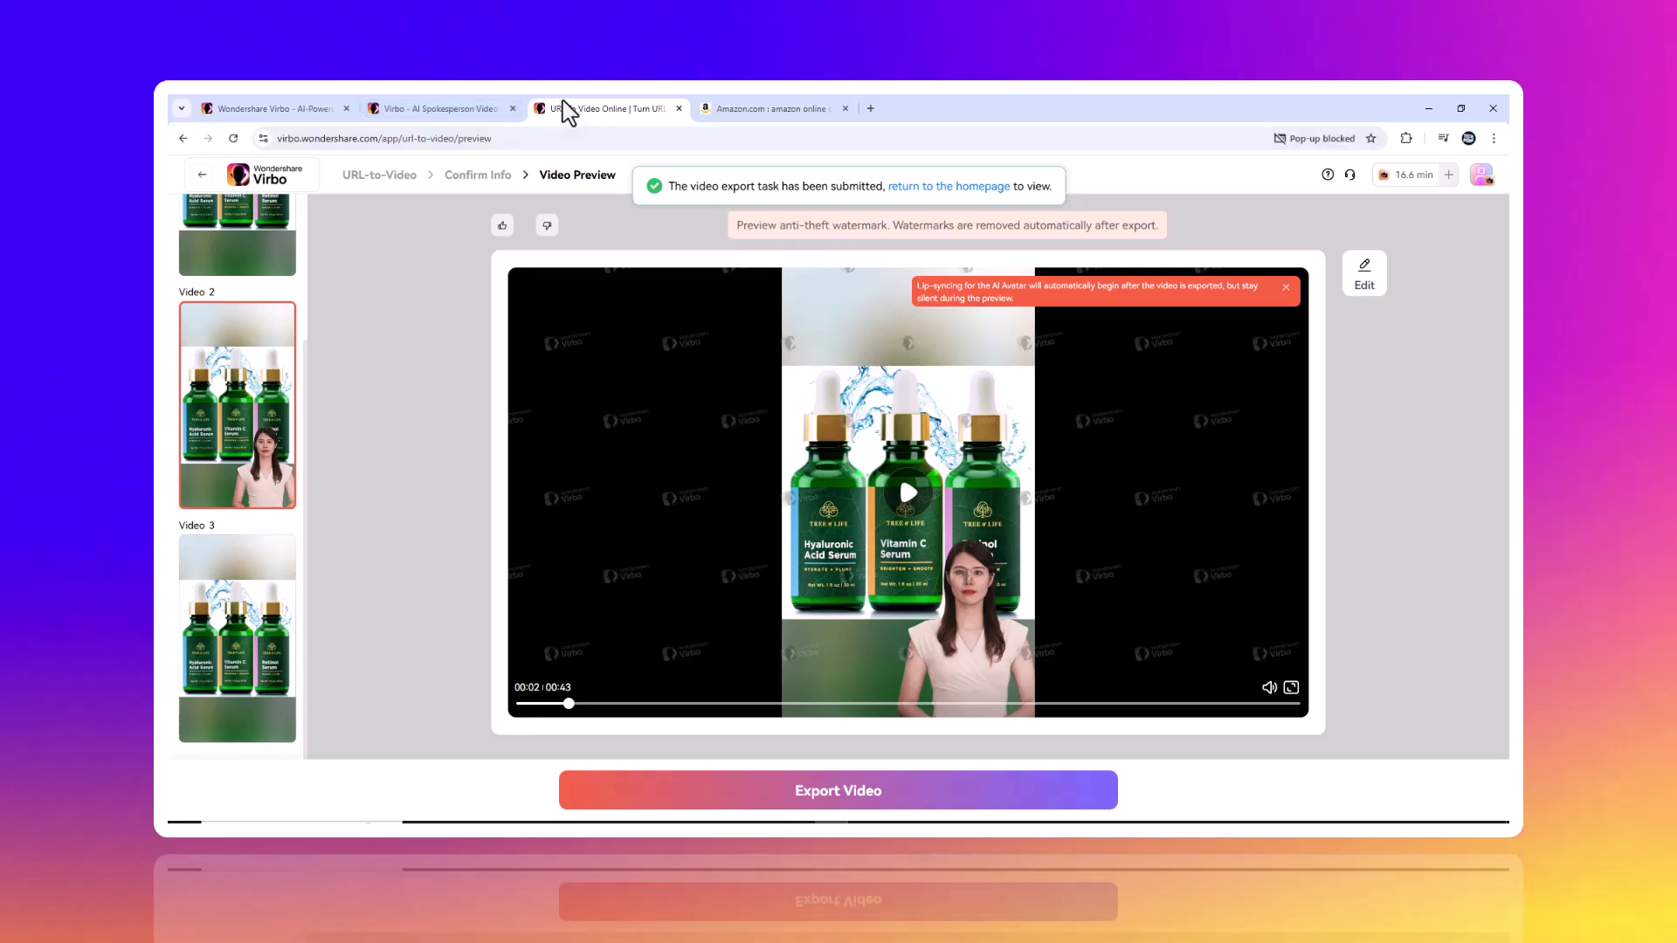
{"action": "left_click", "coordinate": [460, 109]}
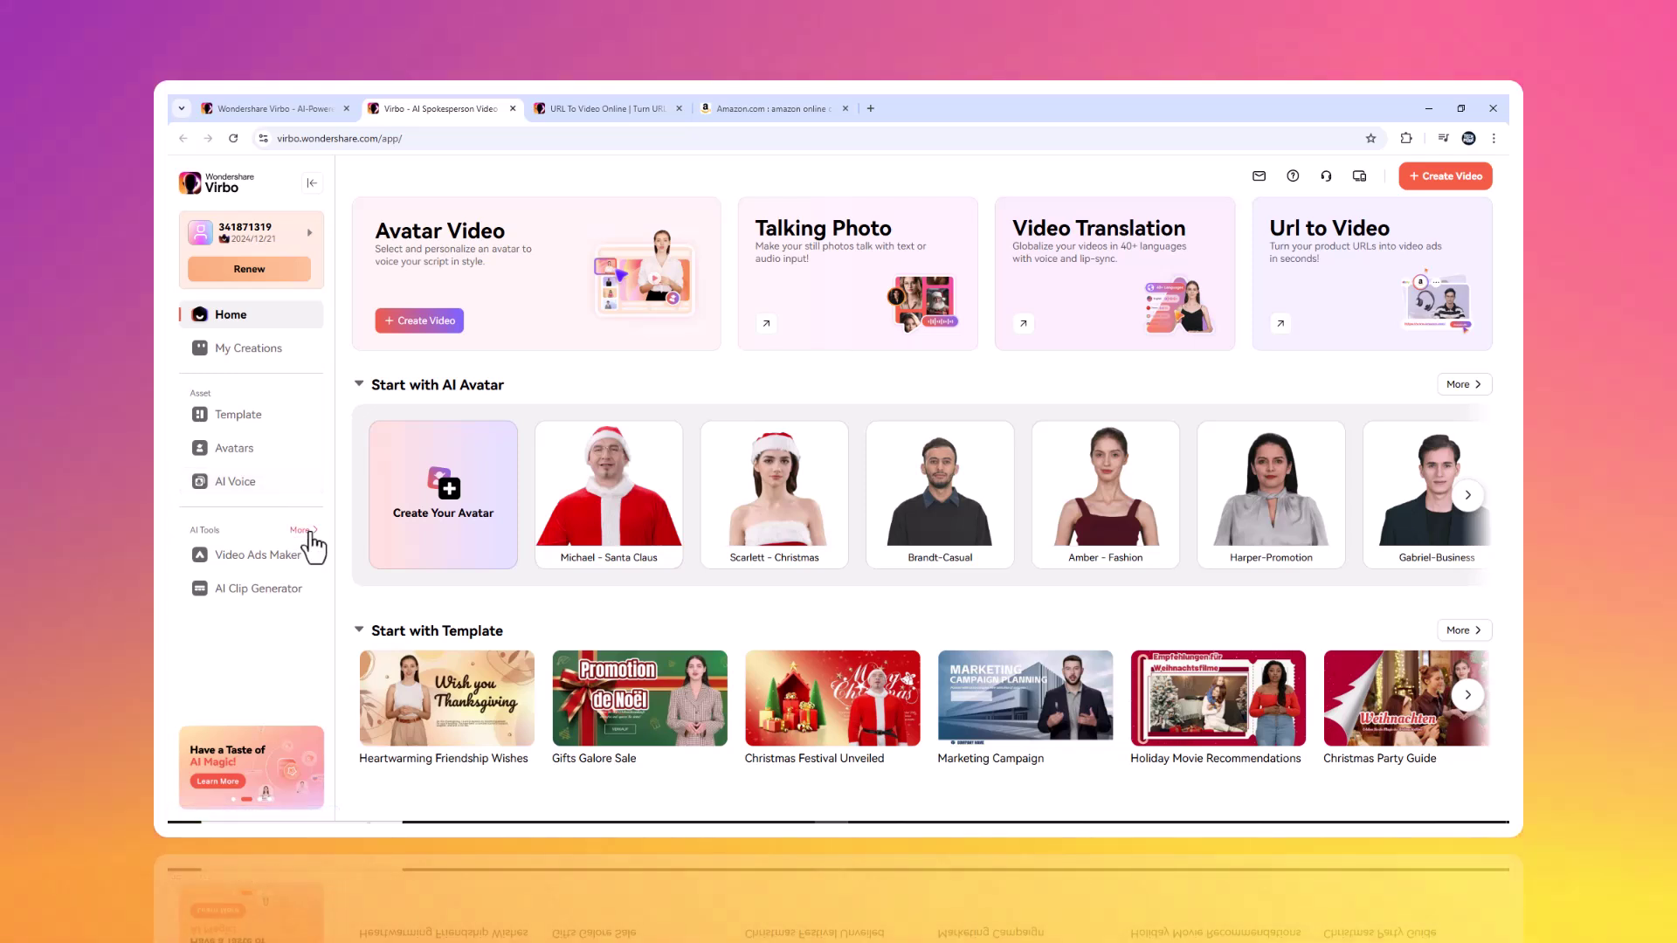
Visit Talking Photo, Video Translator, URL-to-Video, Montage, Clip Generator, Export Avatar, Text-to-Speech, Voice Cloning
{"action": "left_click", "coordinate": [306, 546]}
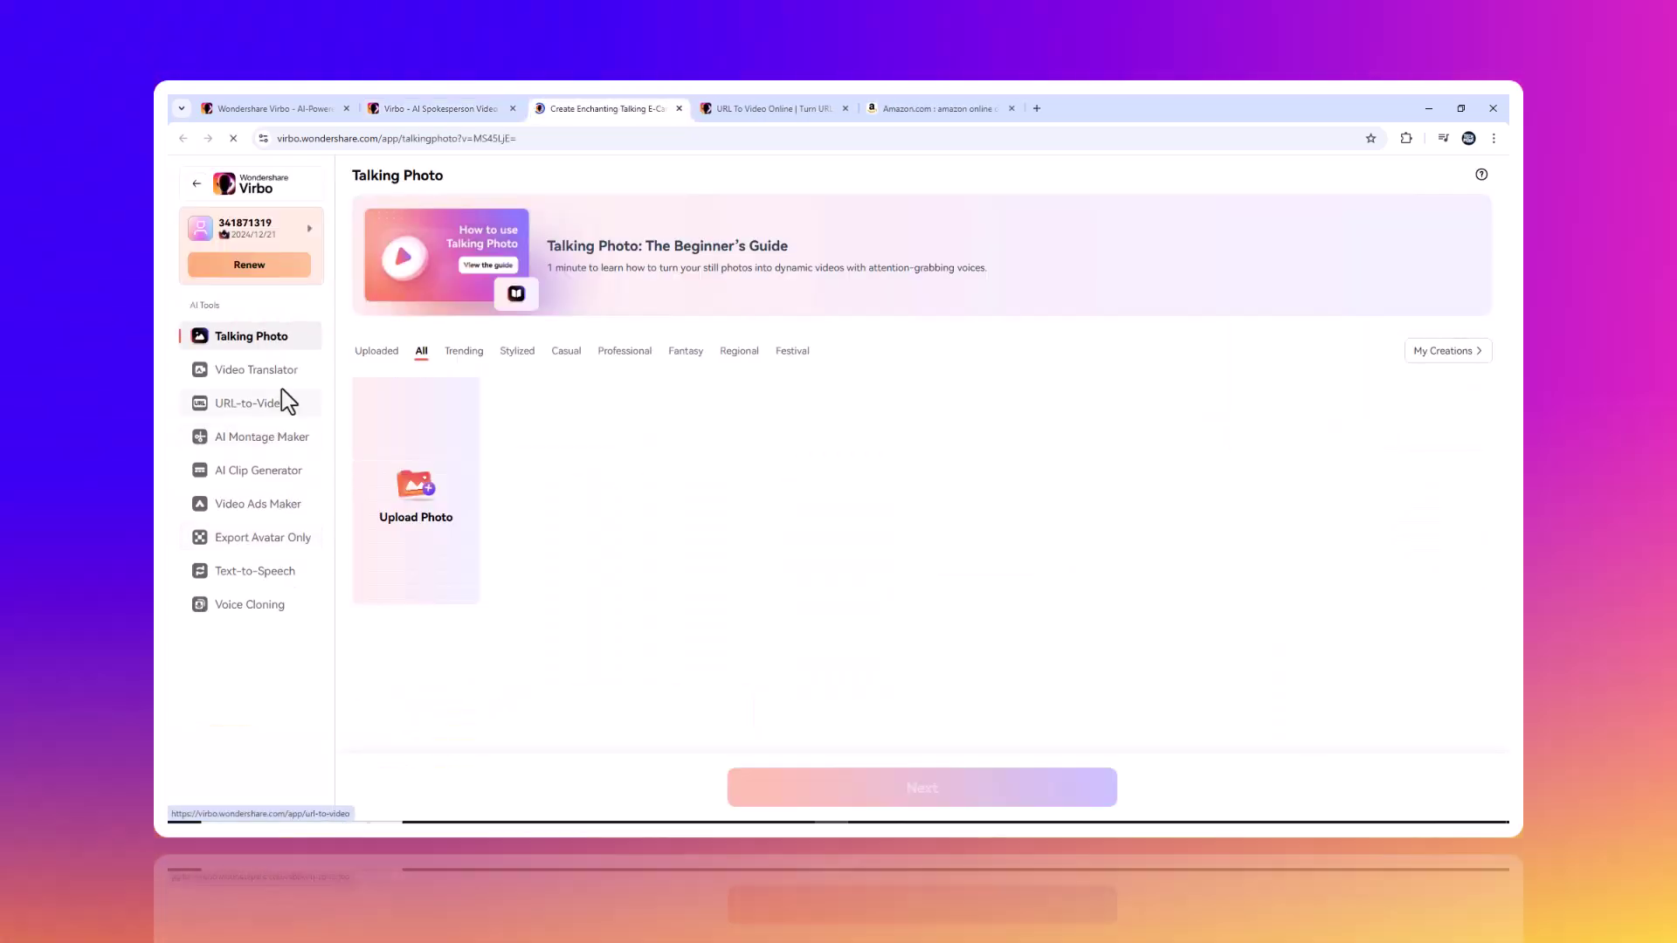
{"action": "left_click", "coordinate": [289, 371]}
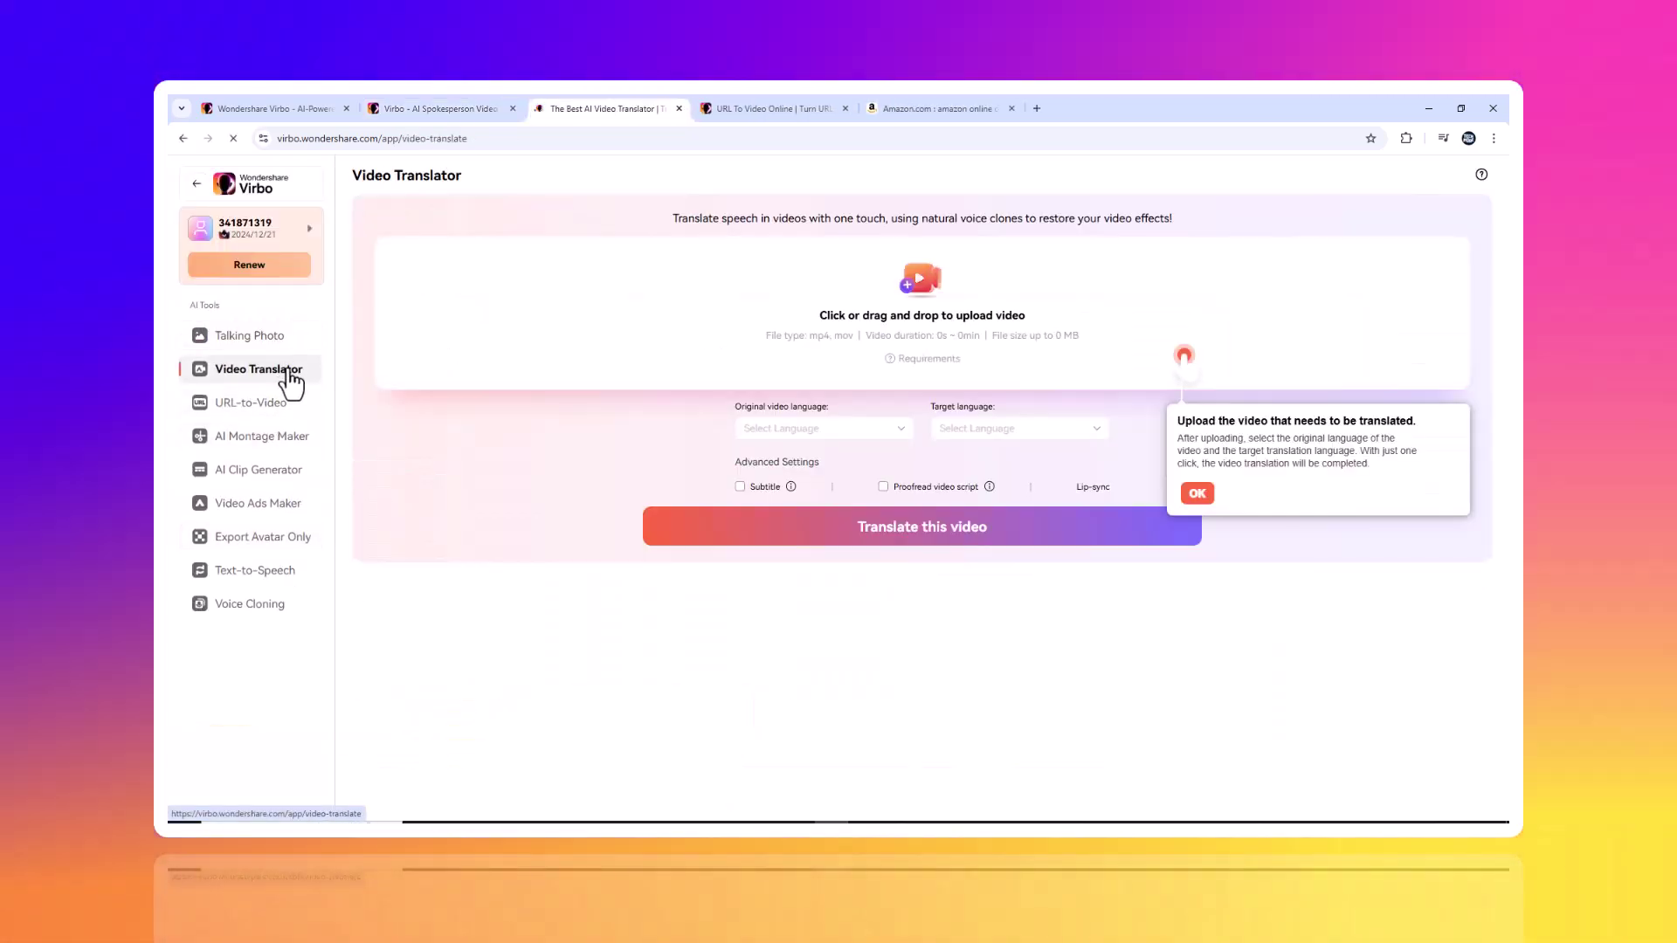
{"action": "left_click", "coordinate": [292, 406]}
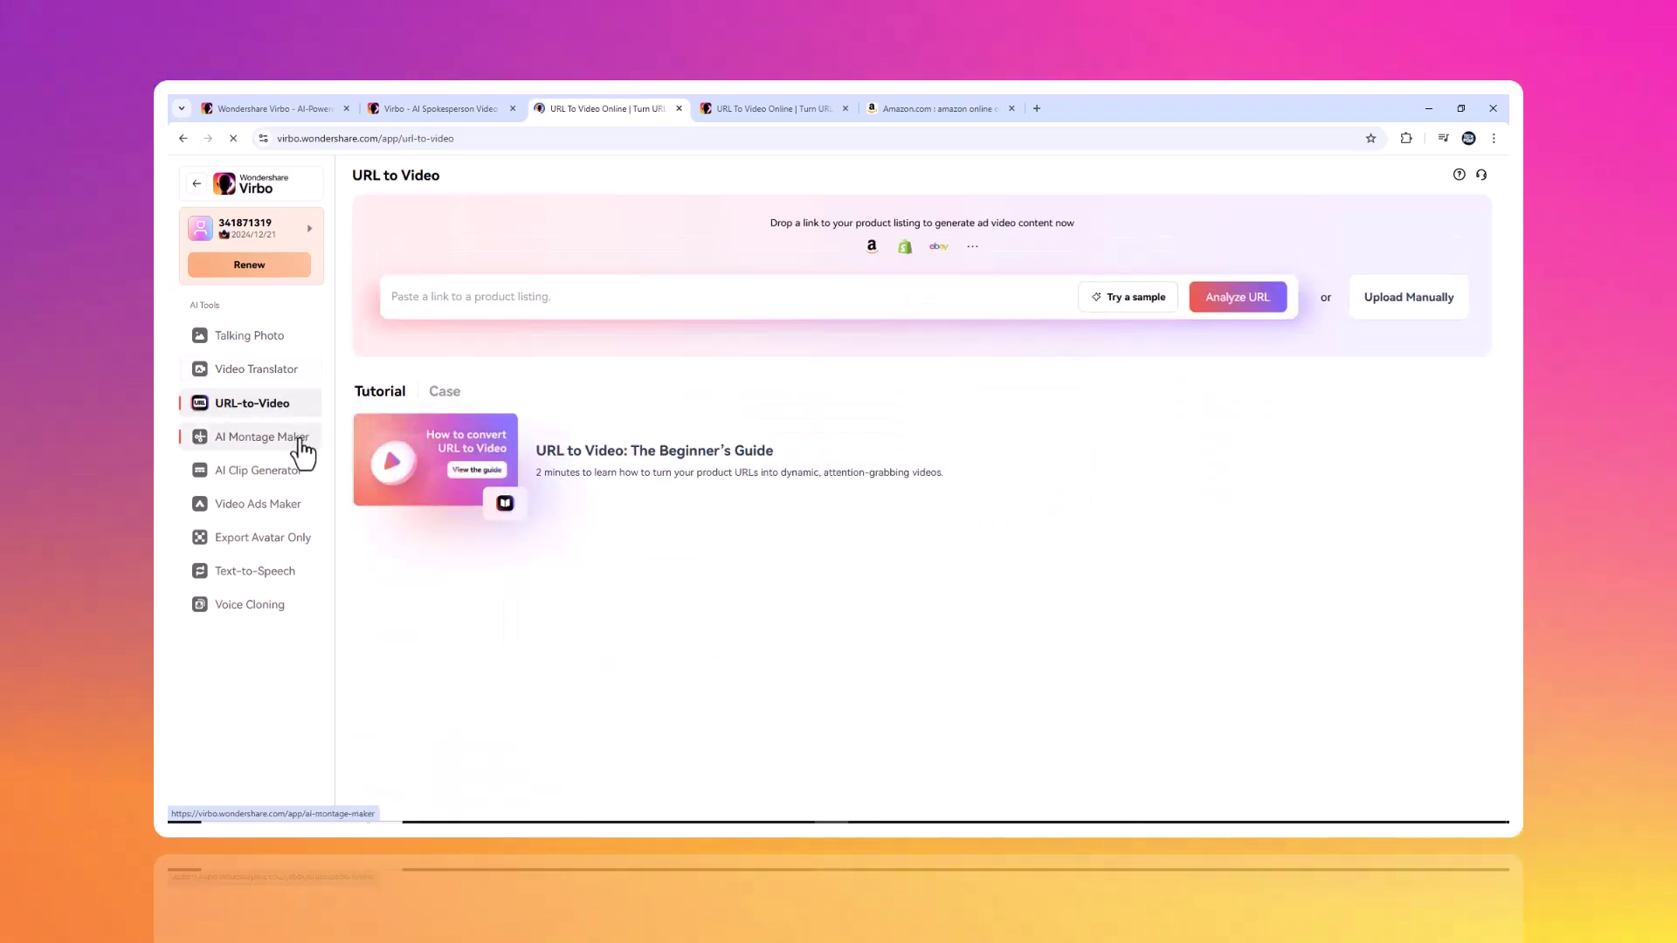
{"action": "left_click", "coordinate": [302, 441]}
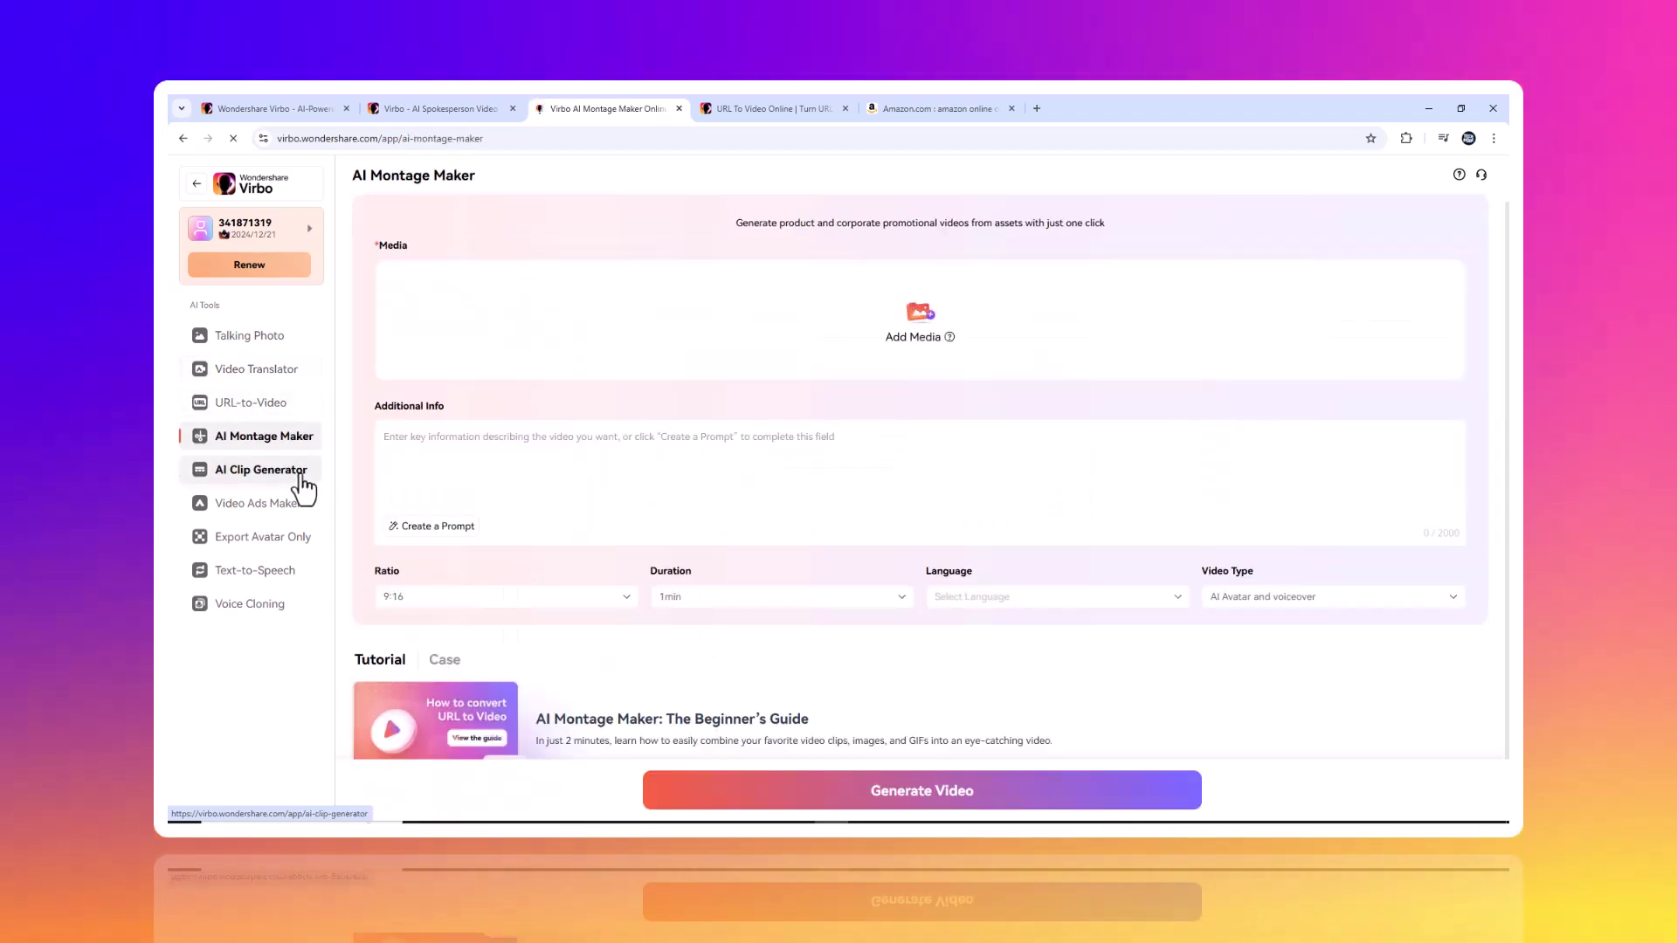
{"action": "left_click", "coordinate": [301, 476]}
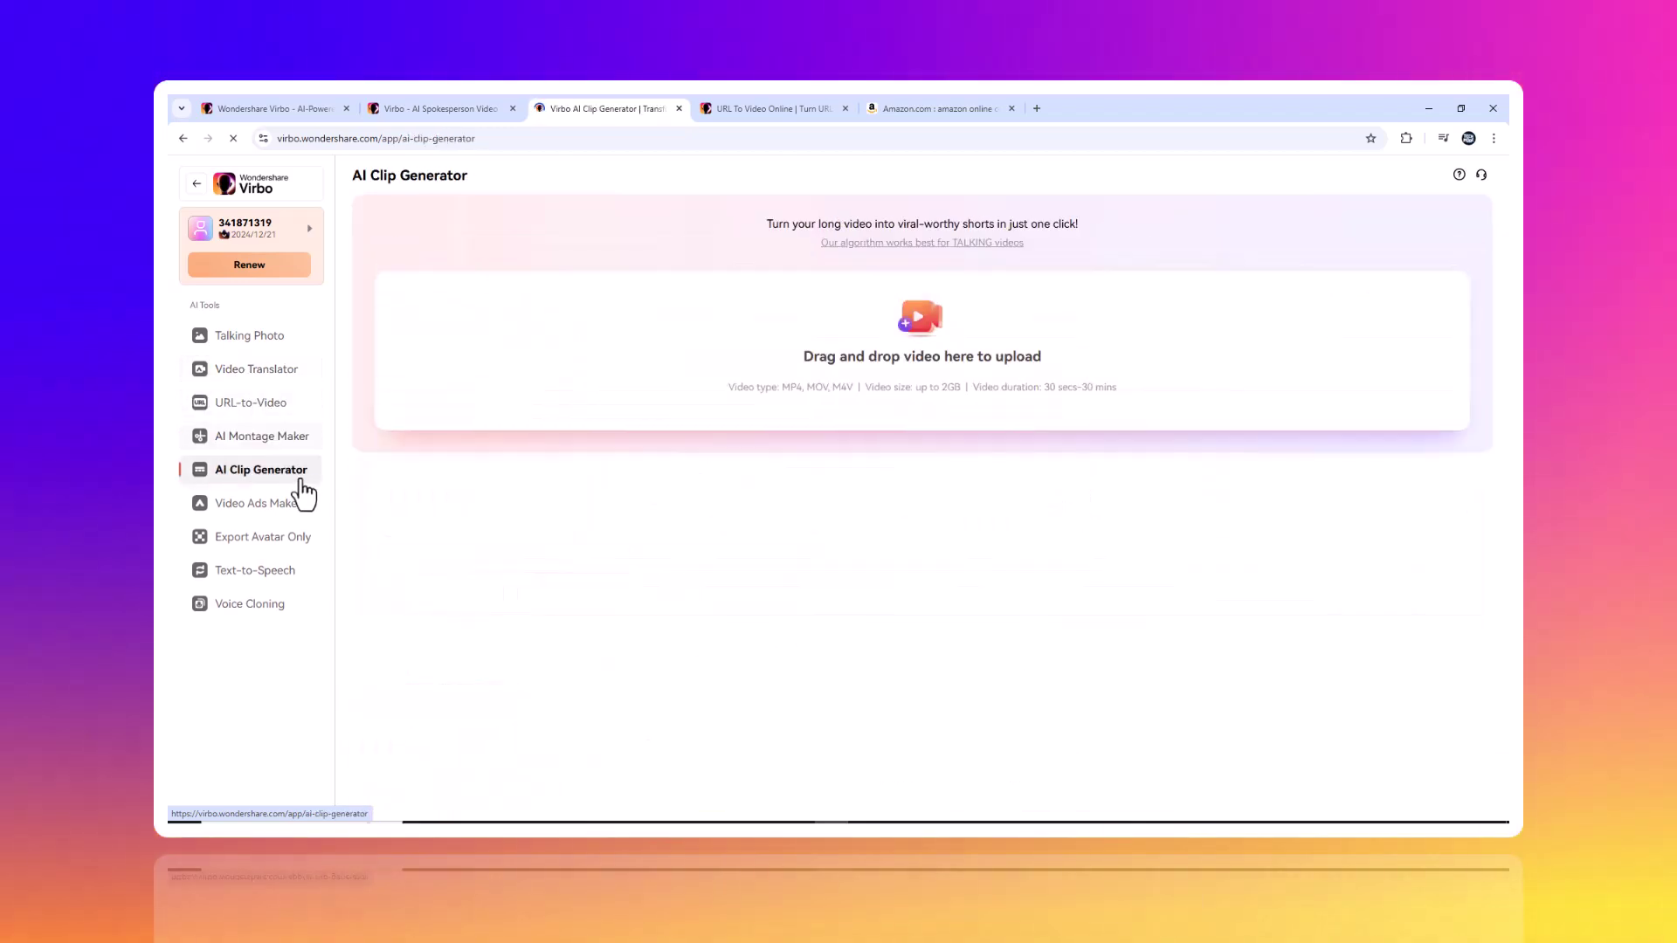
{"action": "left_click", "coordinate": [302, 546]}
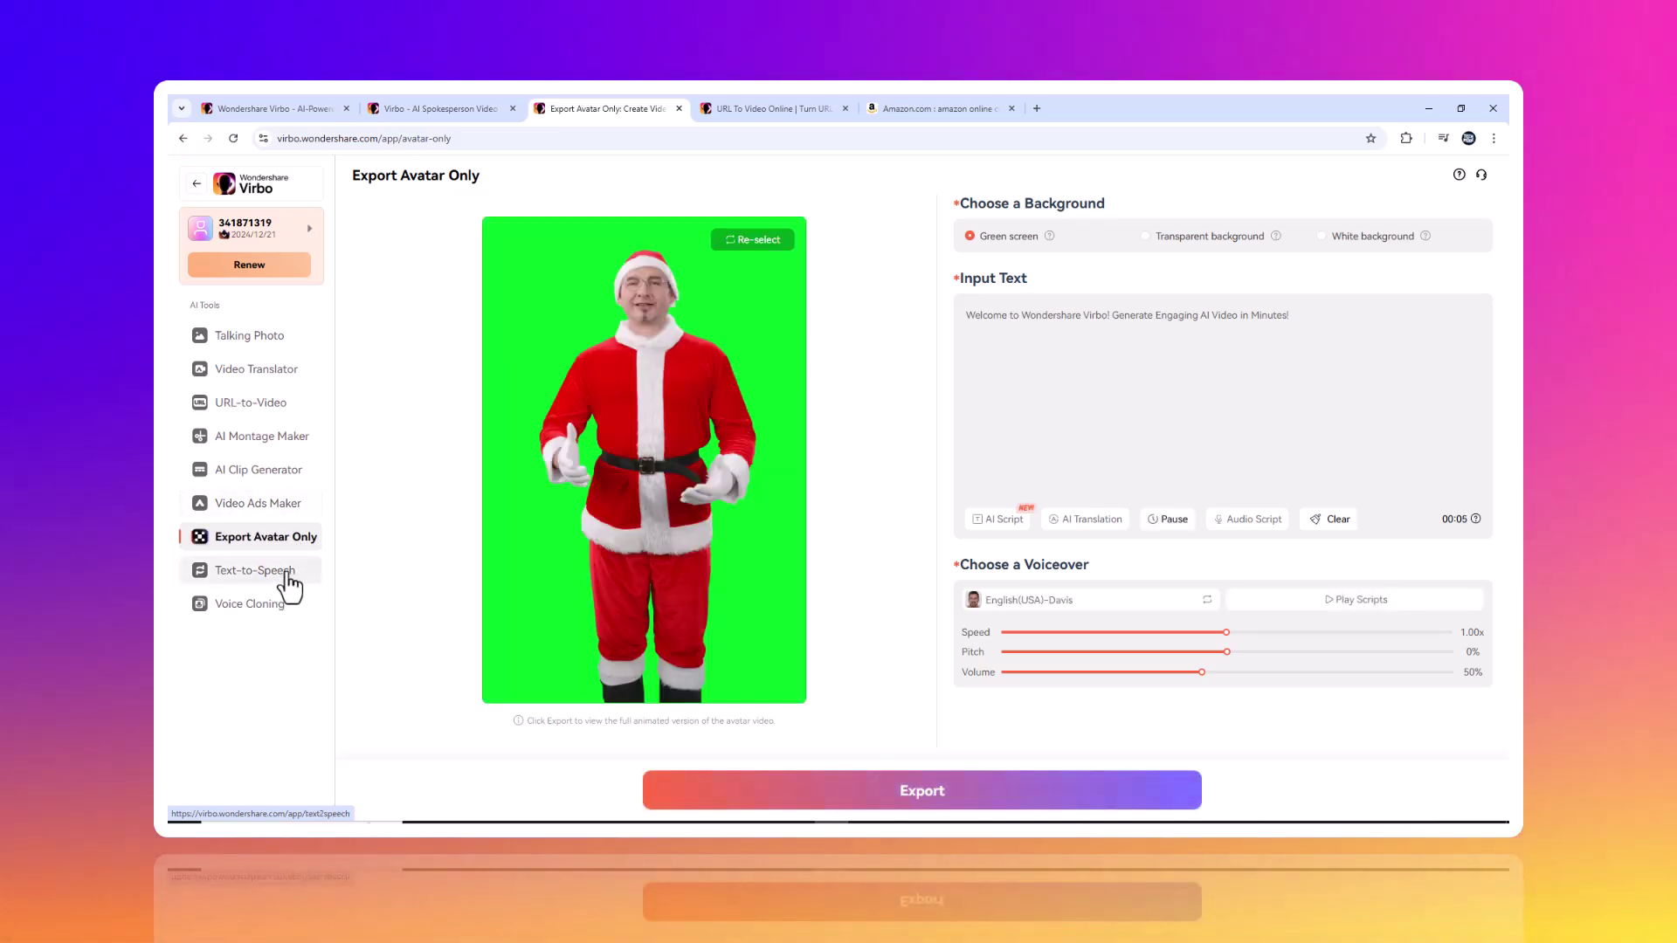
{"action": "left_click", "coordinate": [282, 585]}
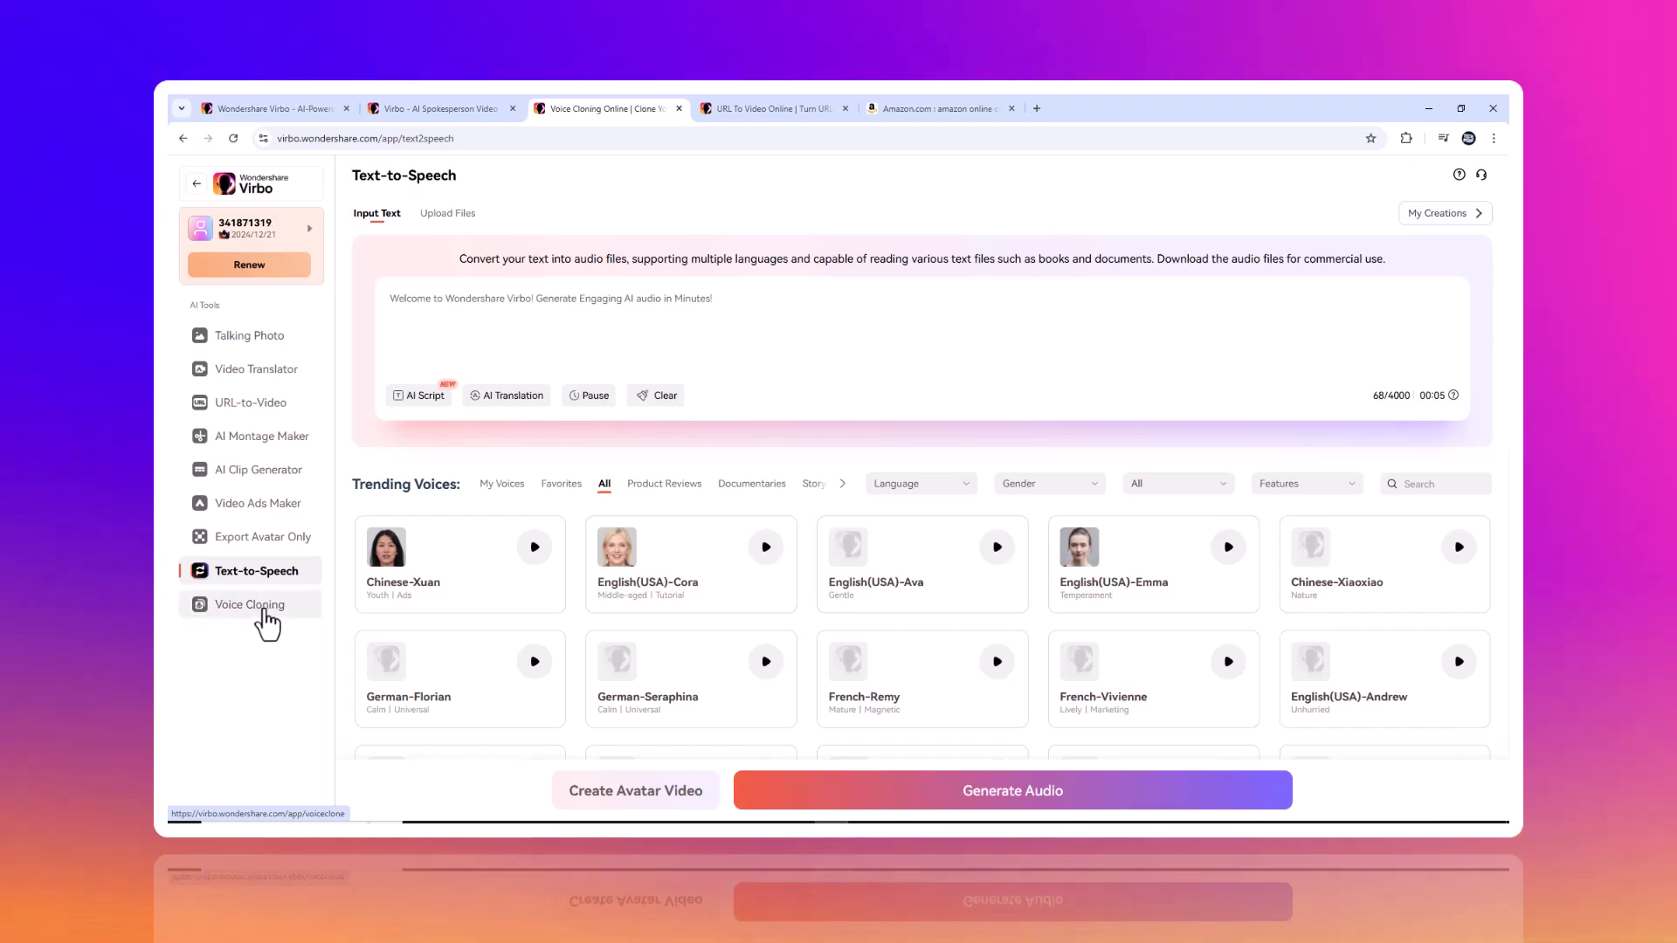
{"action": "left_click", "coordinate": [260, 611]}
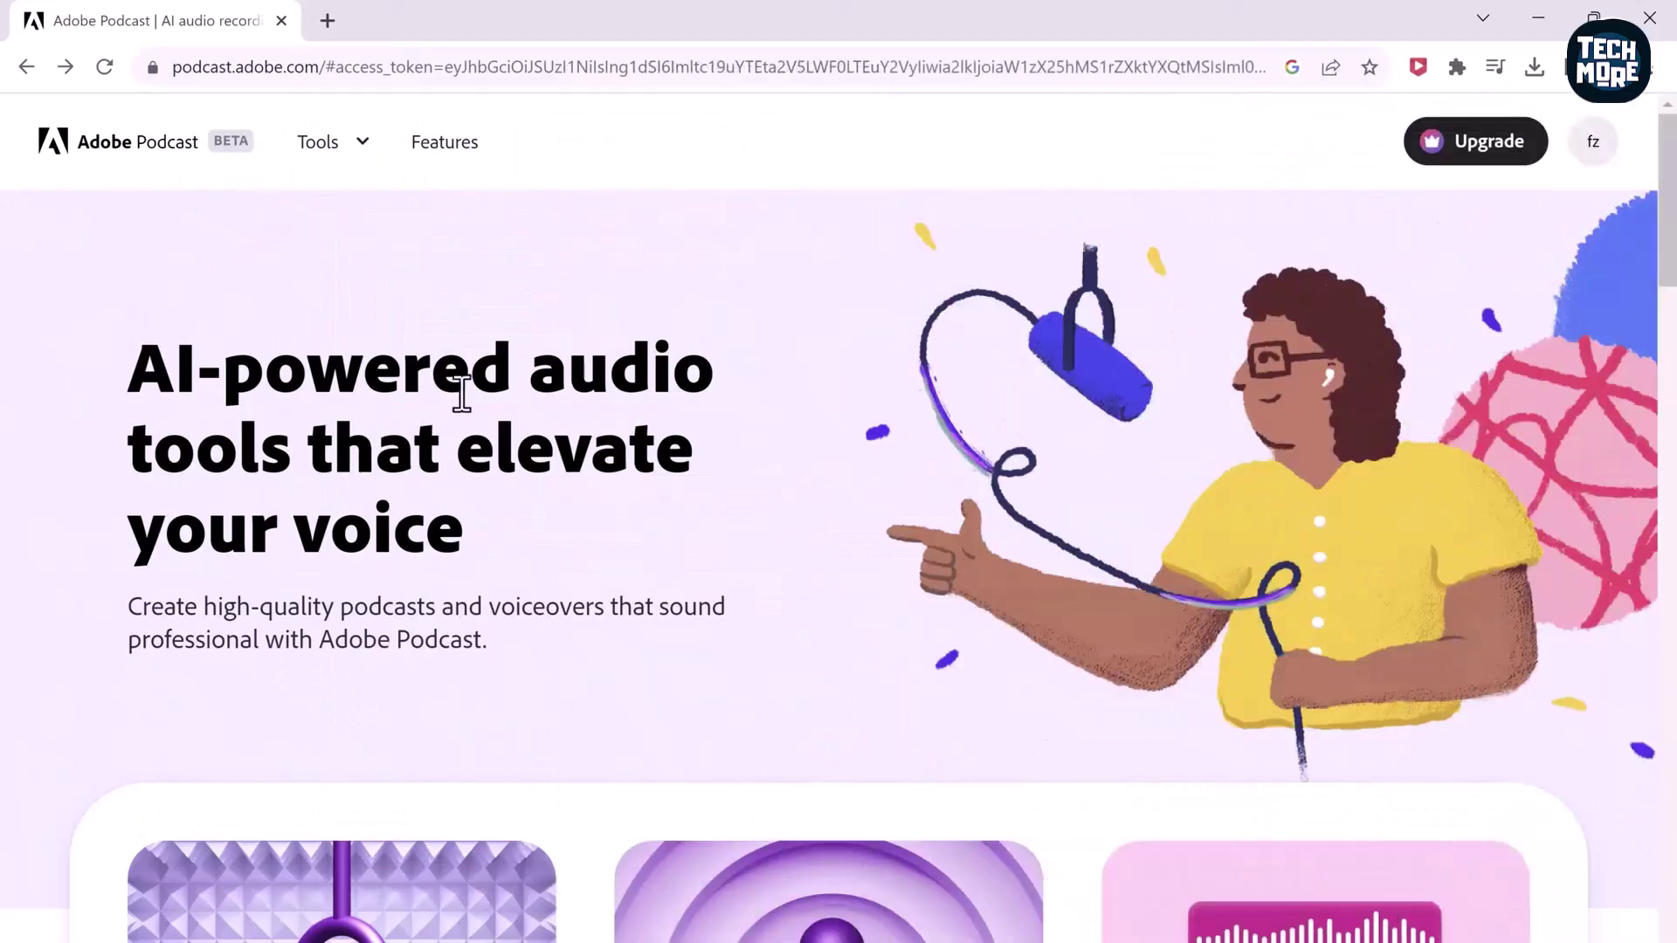
Browse Adobe Podcast's feature overview, then go to Enhance Speech
{"action": "scroll", "coordinate": [514, 594], "scroll_direction": "down", "scroll_amount": 5}
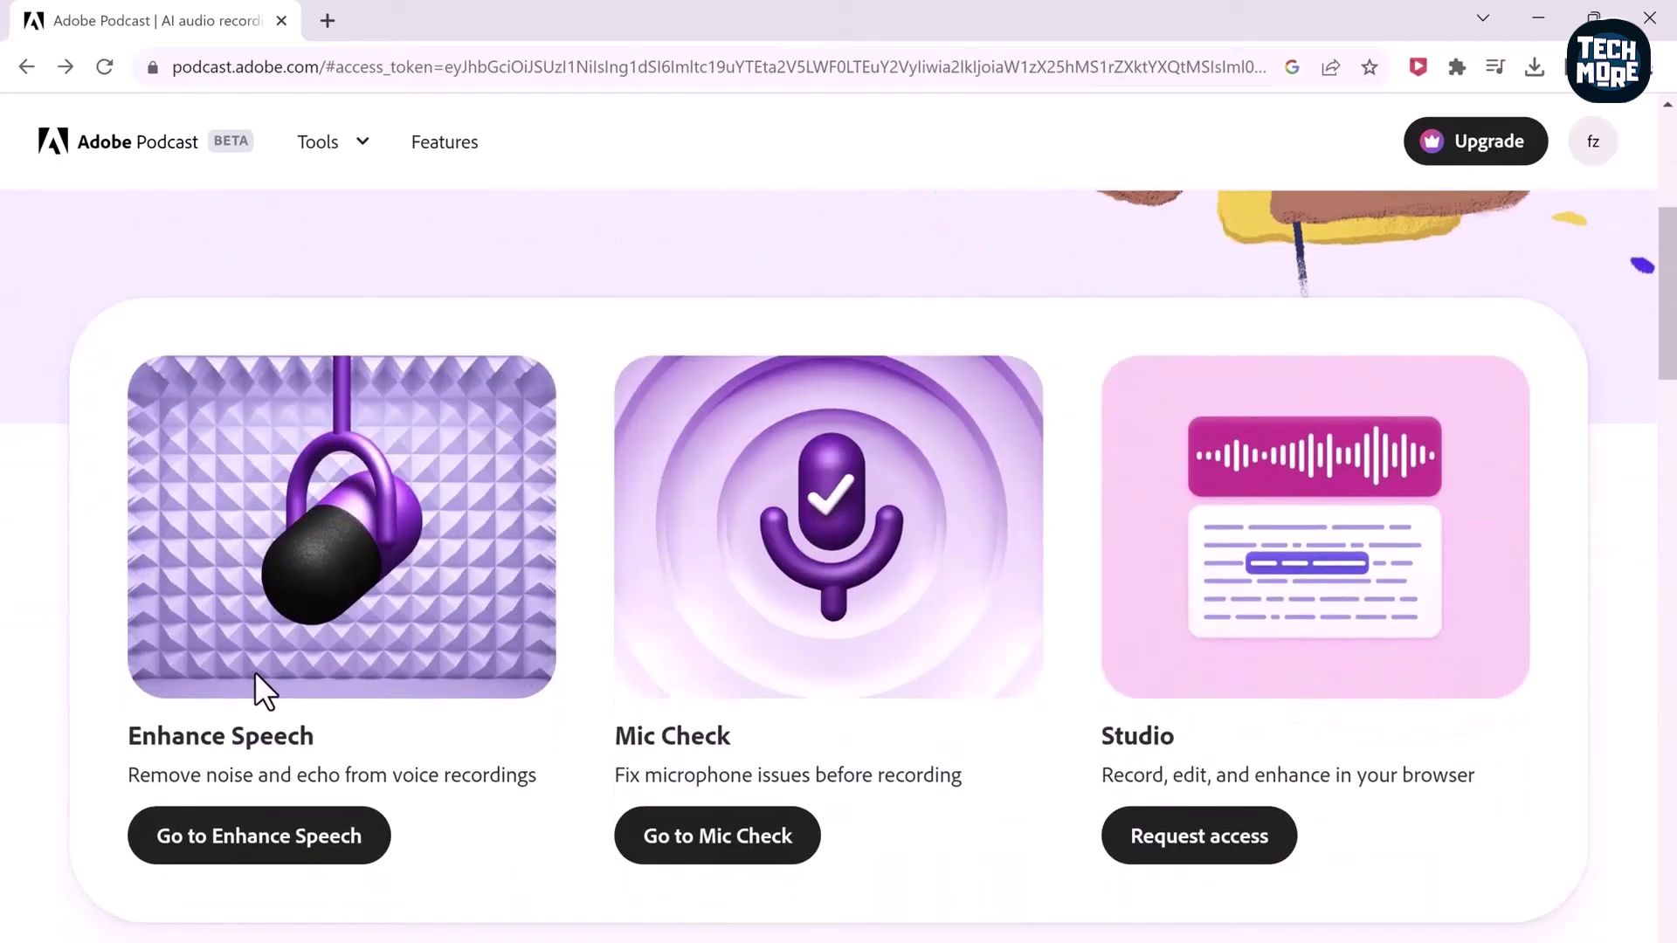
{"action": "scroll", "coordinate": [255, 675], "scroll_direction": "down", "scroll_amount": 7}
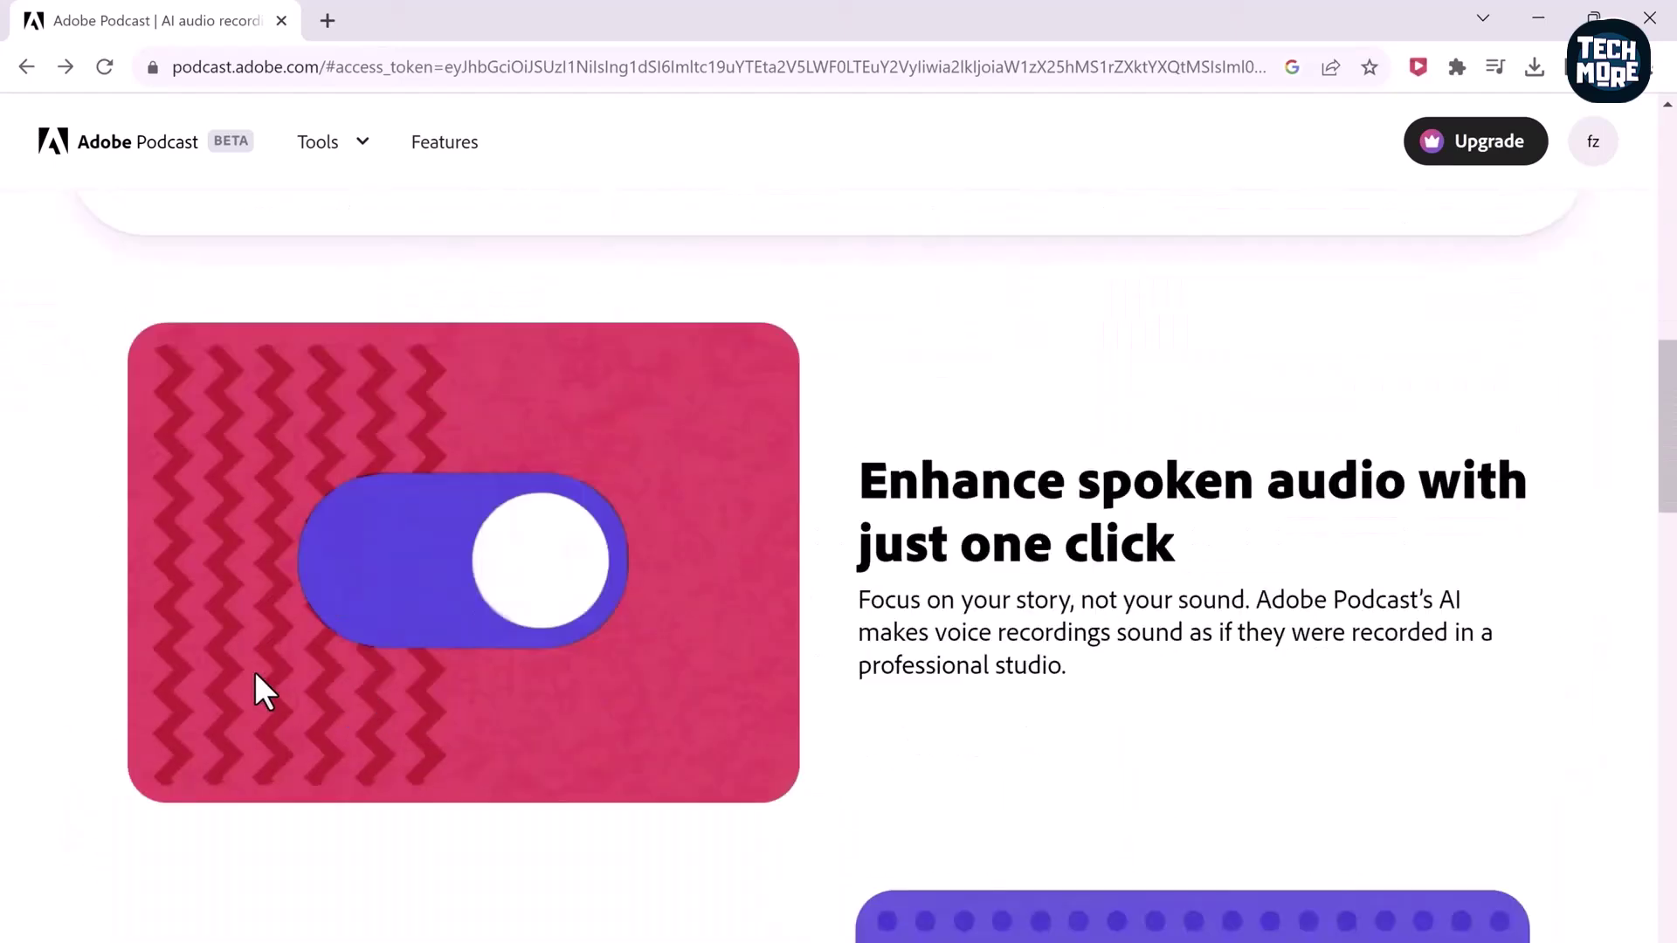
{"action": "scroll", "coordinate": [262, 689], "scroll_direction": "down", "scroll_amount": 10}
{"action": "scroll", "coordinate": [254, 671], "scroll_direction": "down", "scroll_amount": 12}
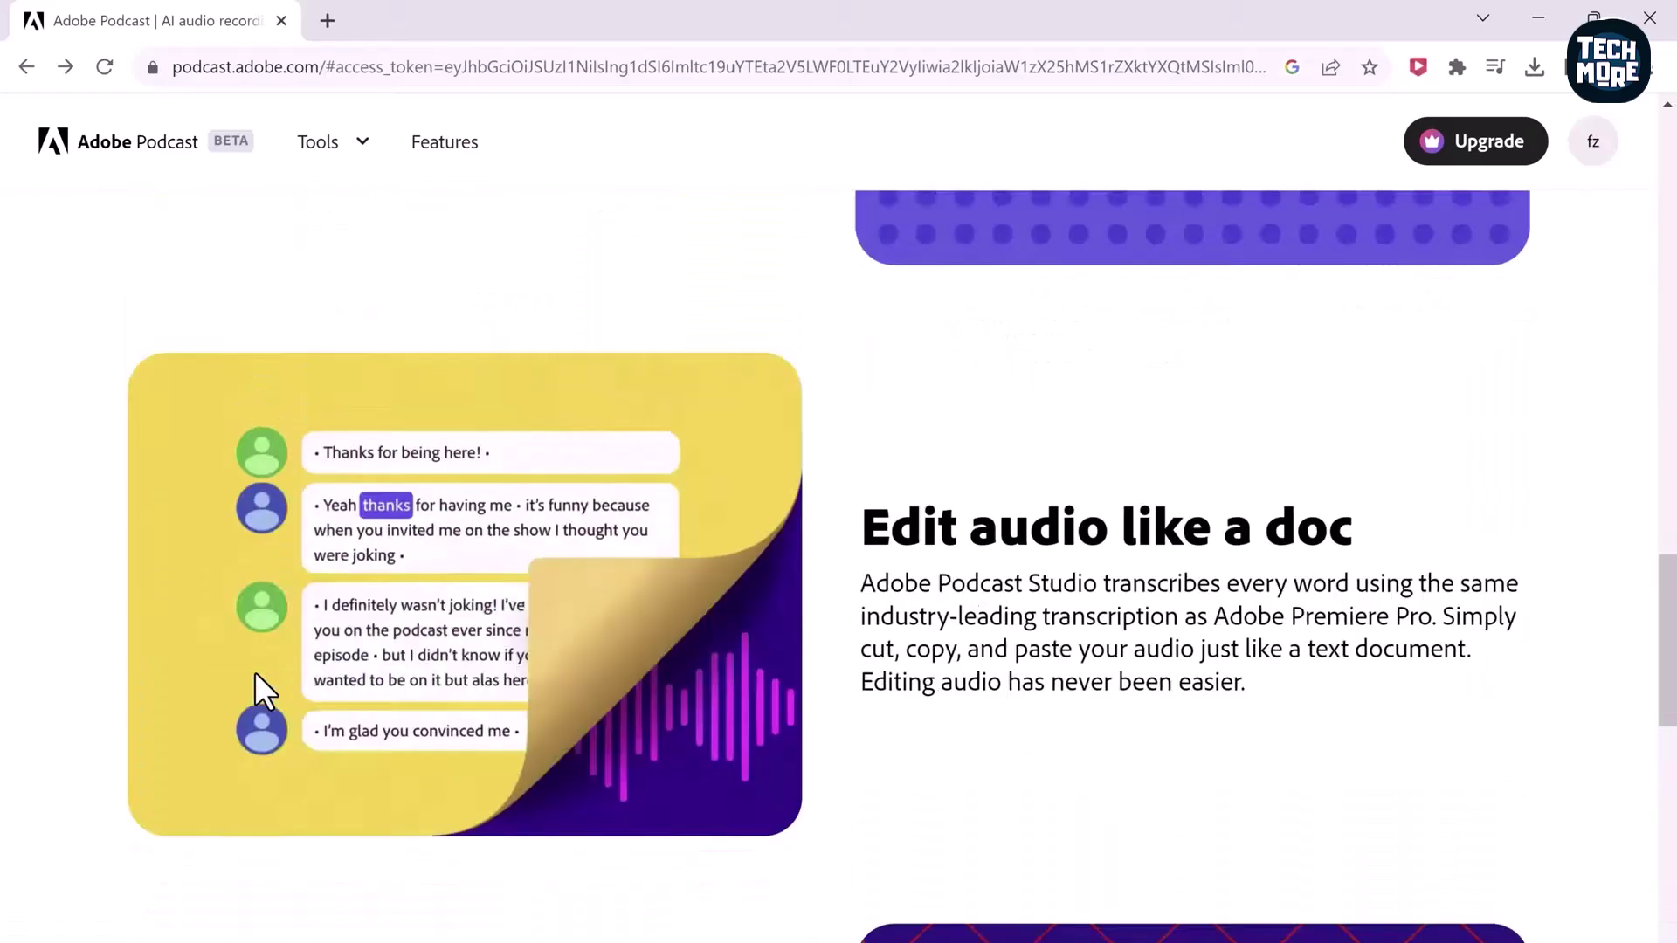
{"action": "scroll", "coordinate": [254, 670], "scroll_direction": "up", "scroll_amount": 15}
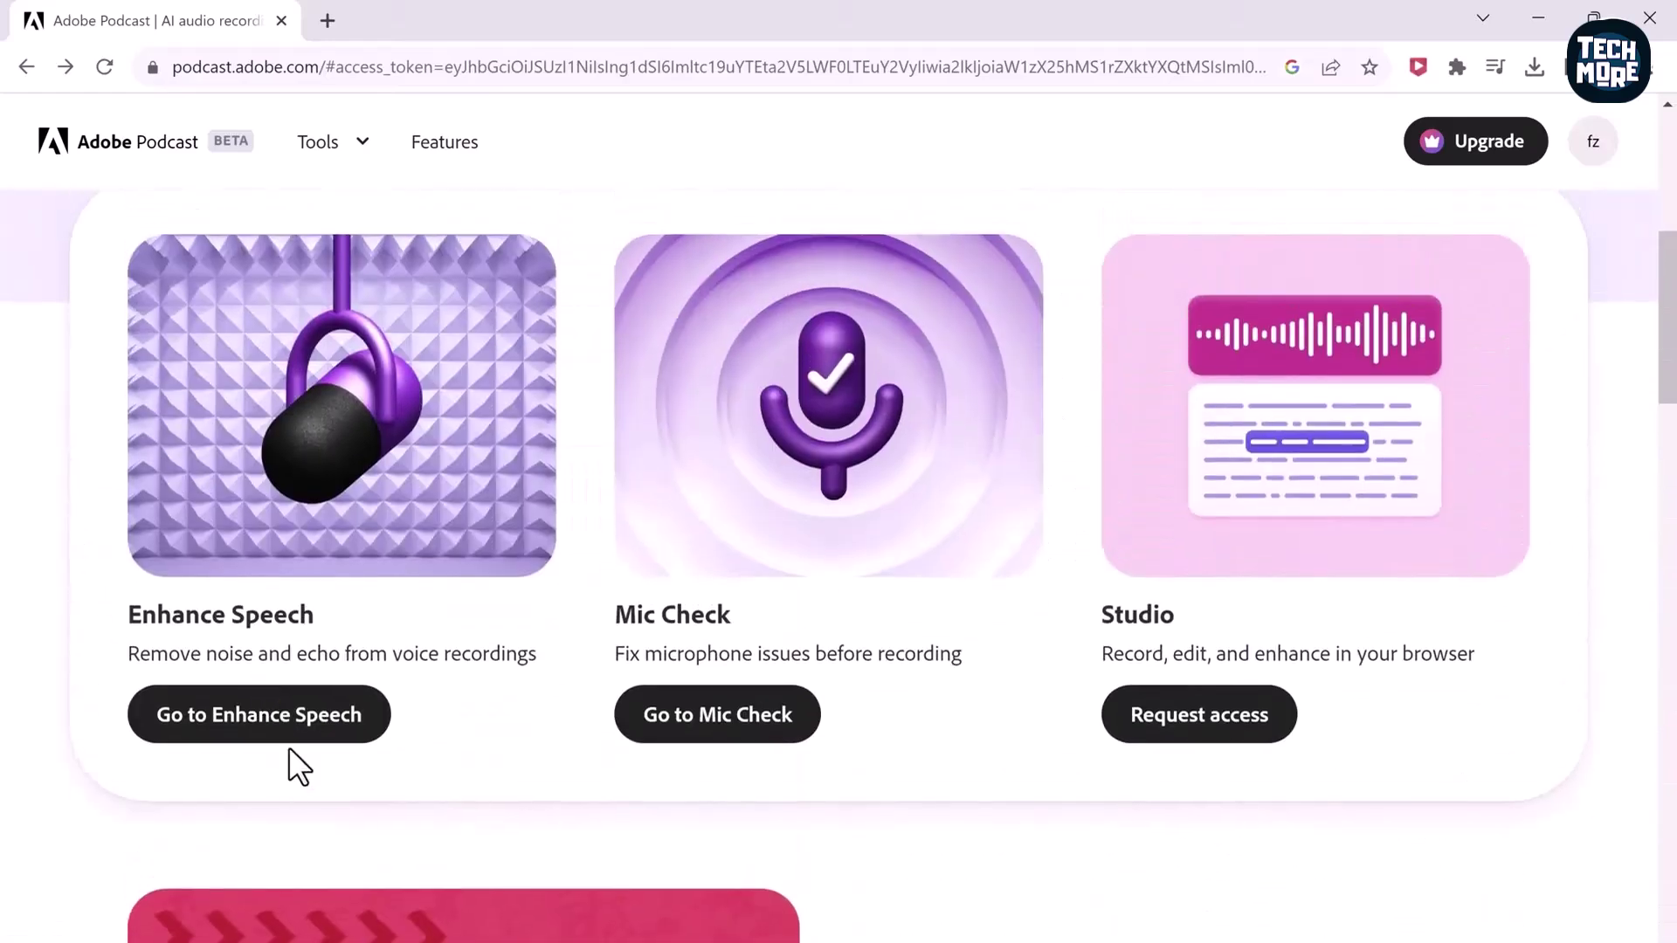
{"action": "left_click", "coordinate": [288, 729]}
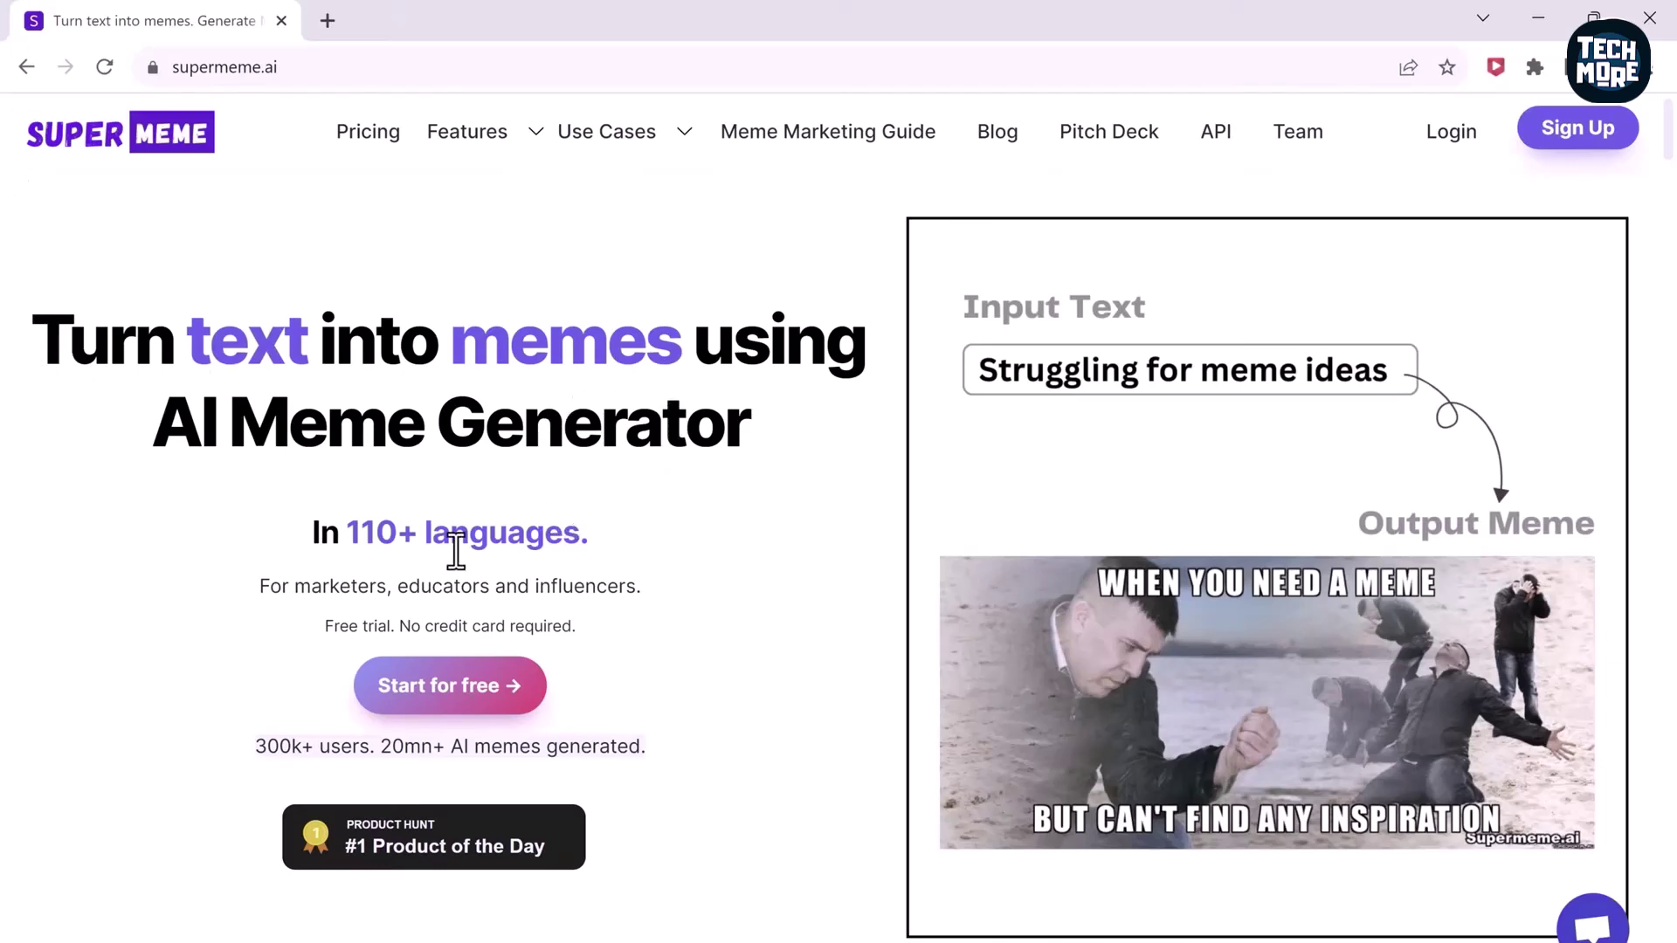
Generate memes from 'When Ai going to take your job' and scroll through the results
{"action": "left_click", "coordinate": [489, 703]}
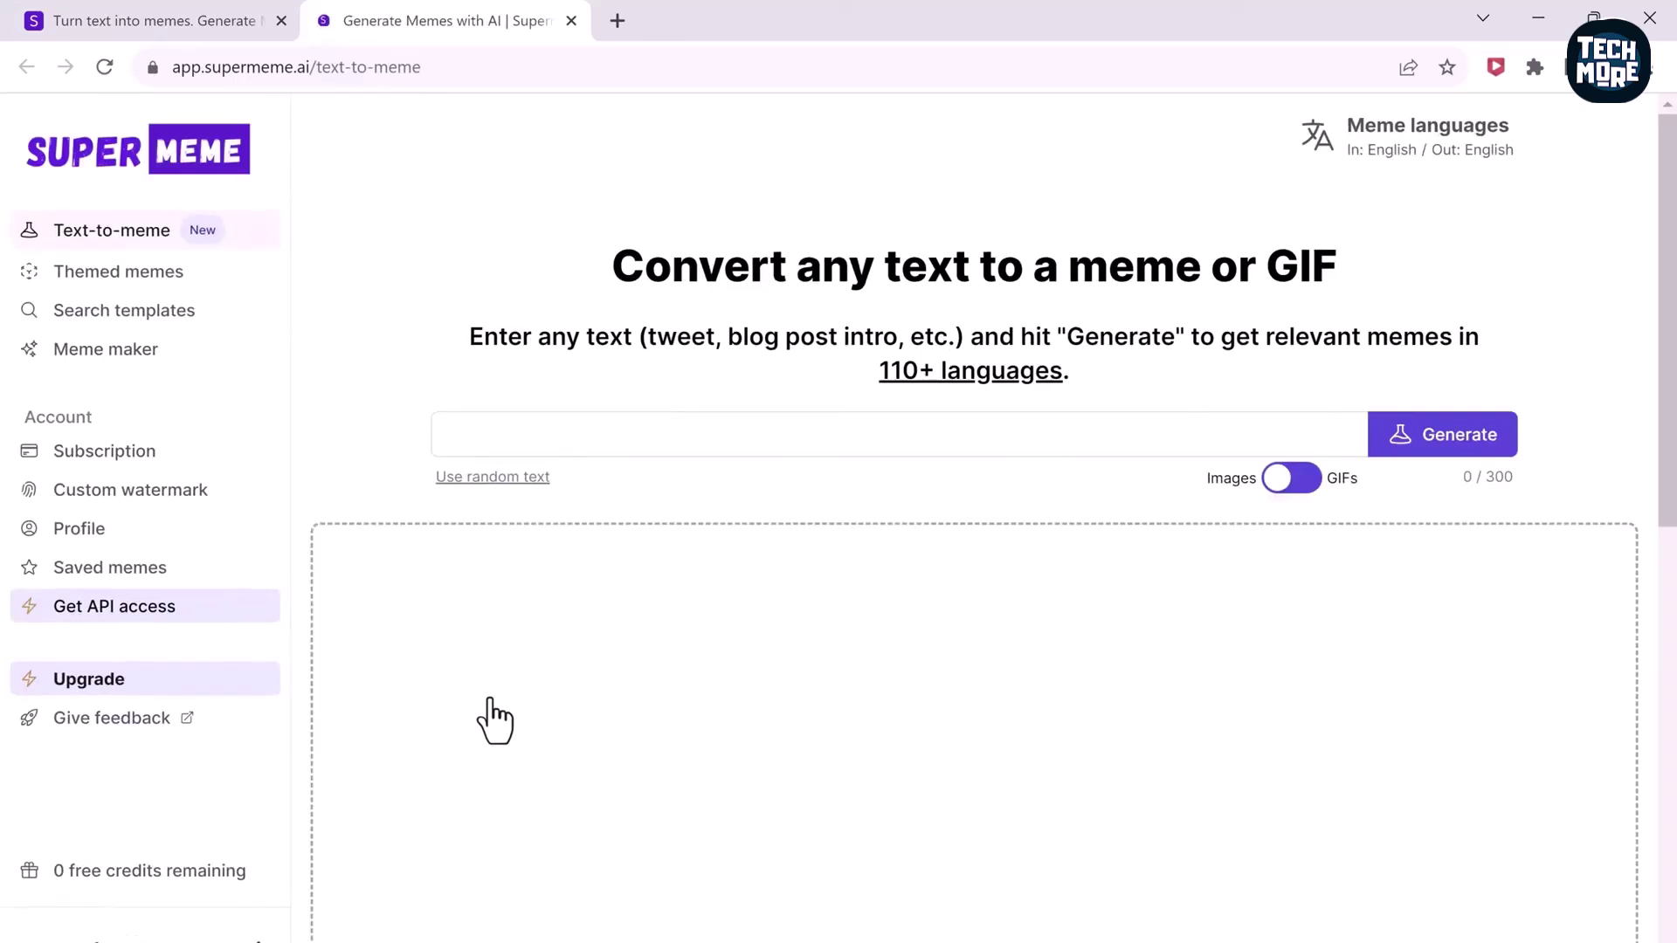
{"action": "left_click", "coordinate": [613, 434]}
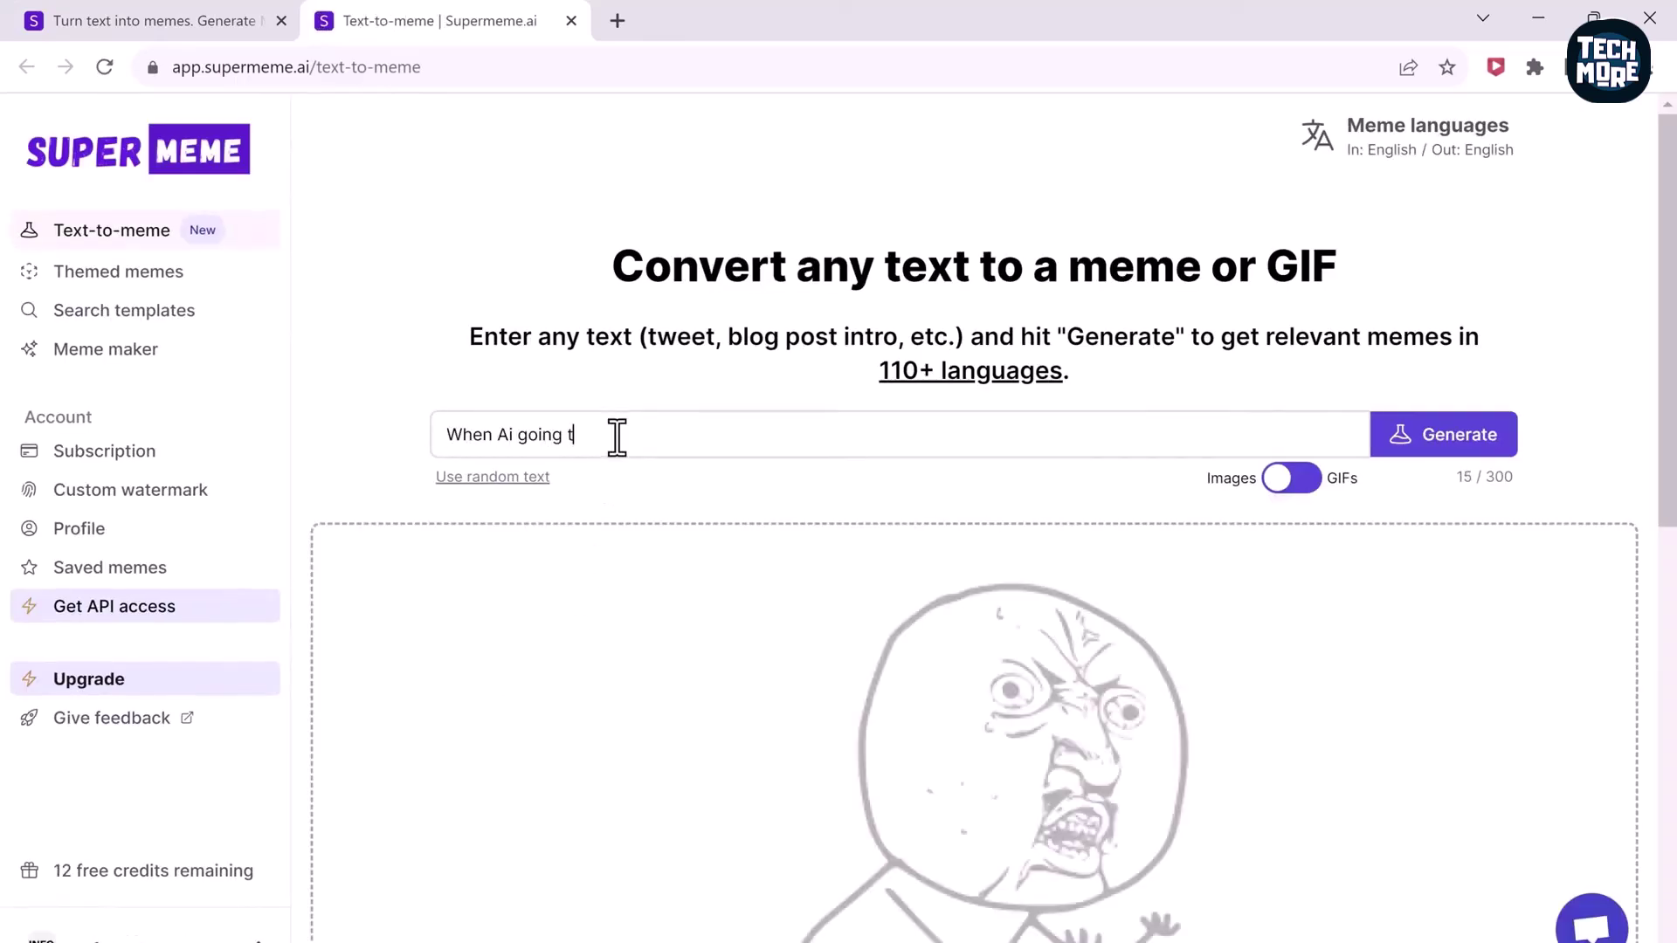
{"action": "left_click", "coordinate": [1495, 441]}
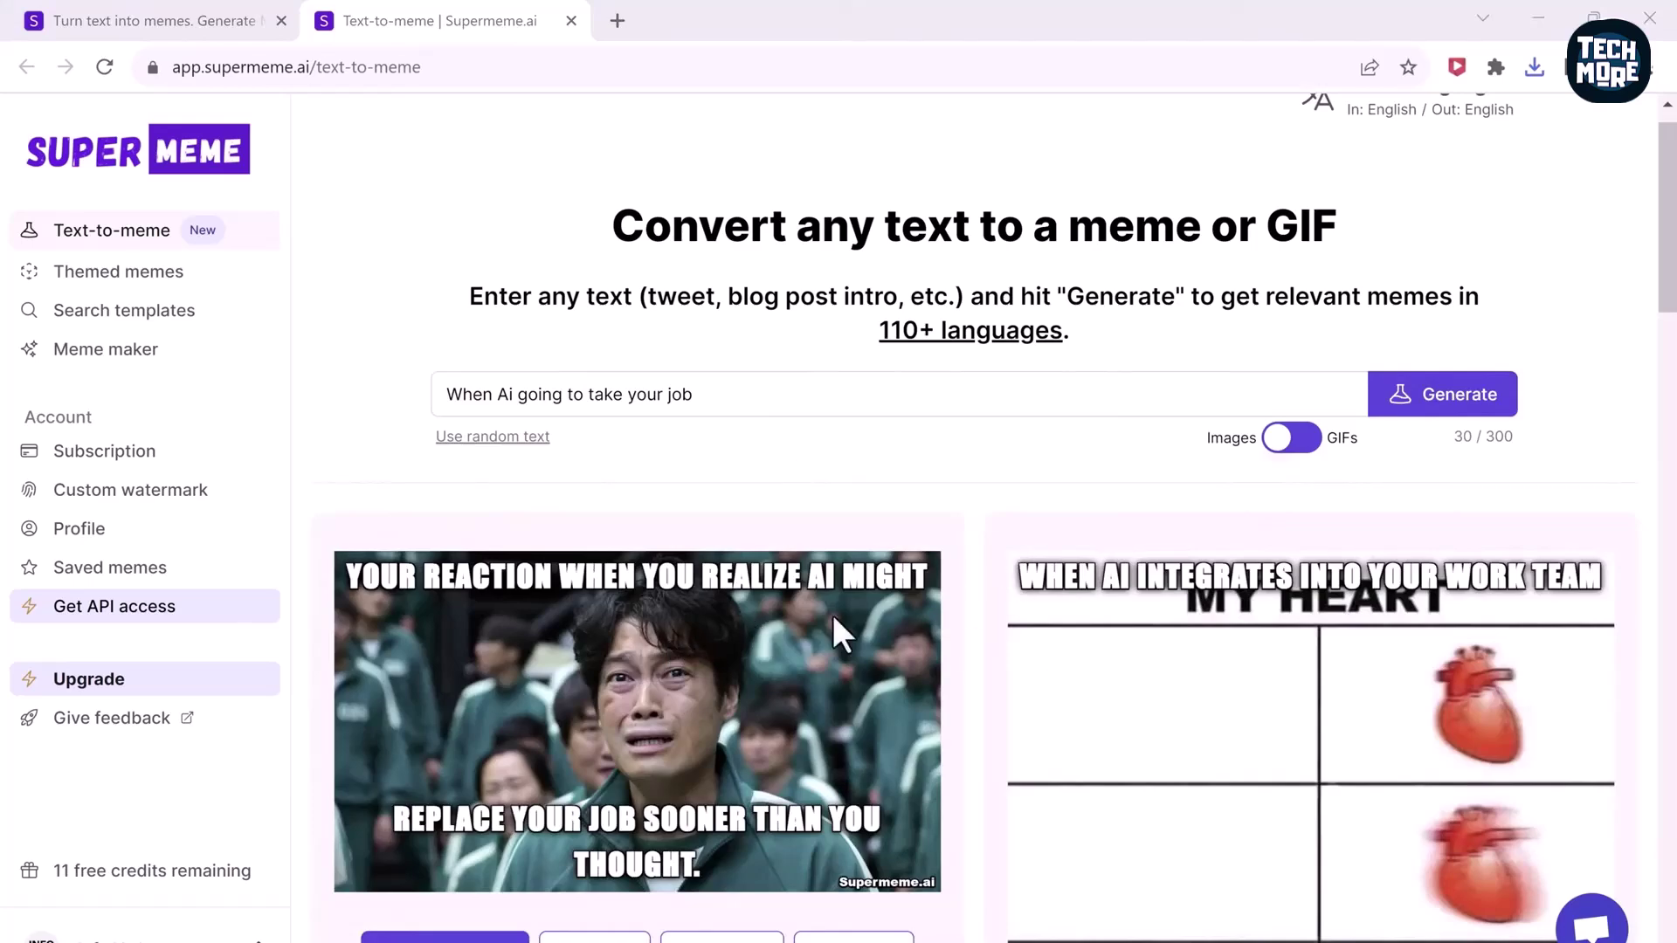
{"action": "scroll", "coordinate": [928, 606], "scroll_direction": "down", "scroll_amount": 10}
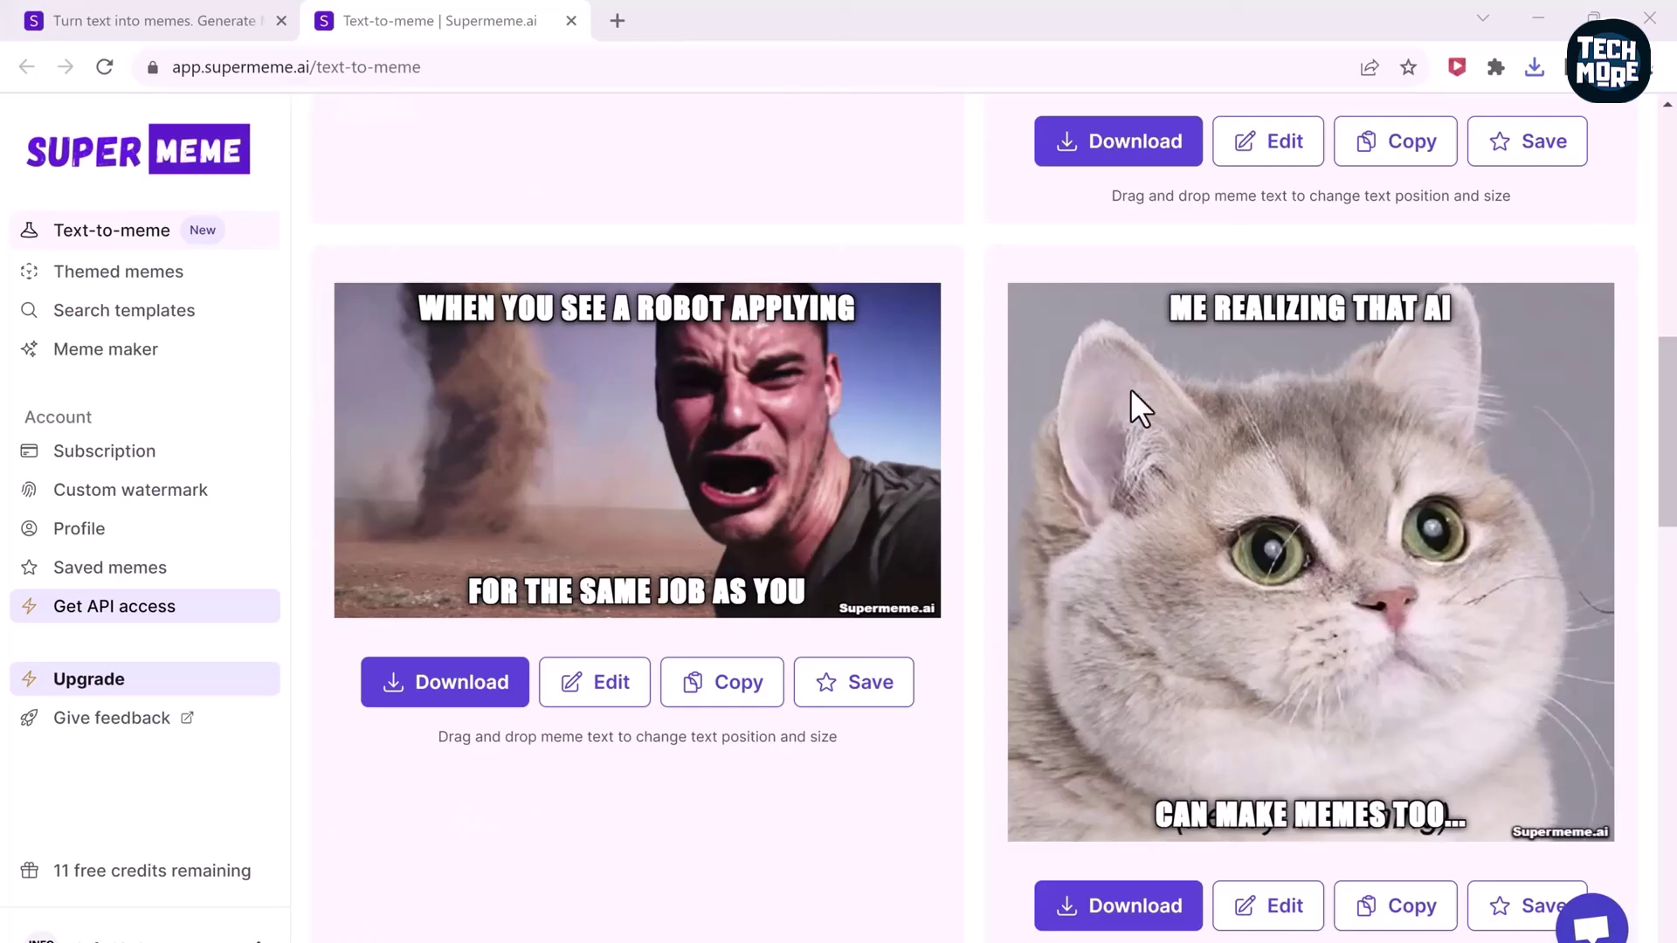
{"action": "scroll", "coordinate": [1408, 427], "scroll_direction": "down", "scroll_amount": 10}
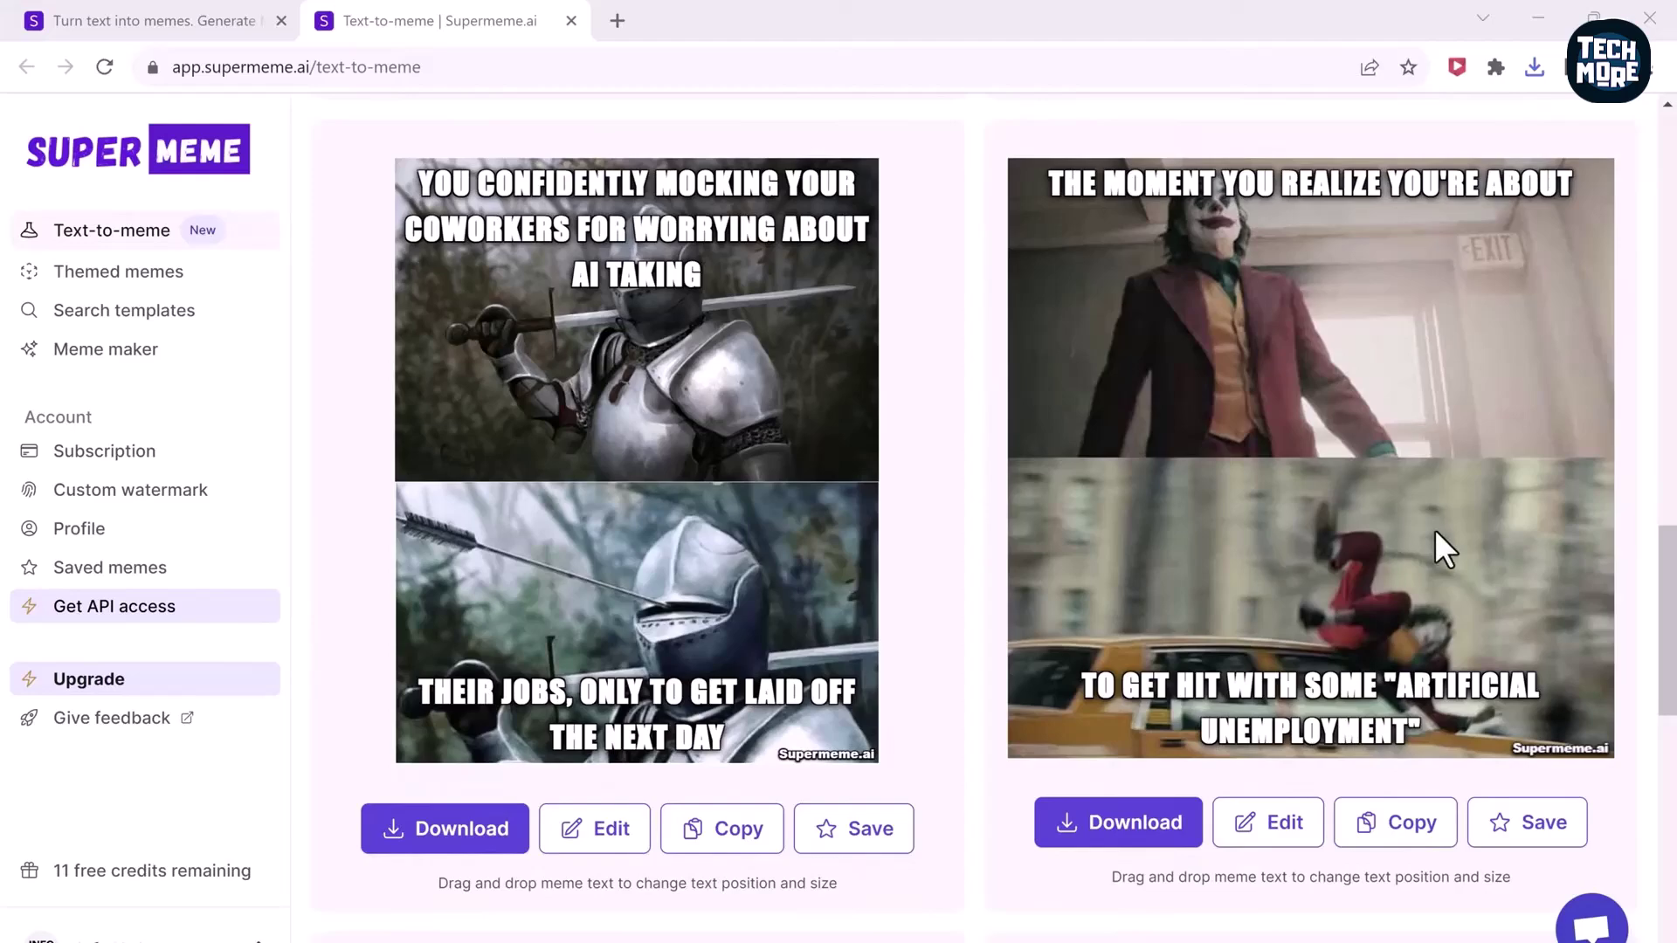
{"action": "scroll", "coordinate": [1434, 529], "scroll_direction": "down", "scroll_amount": 8}
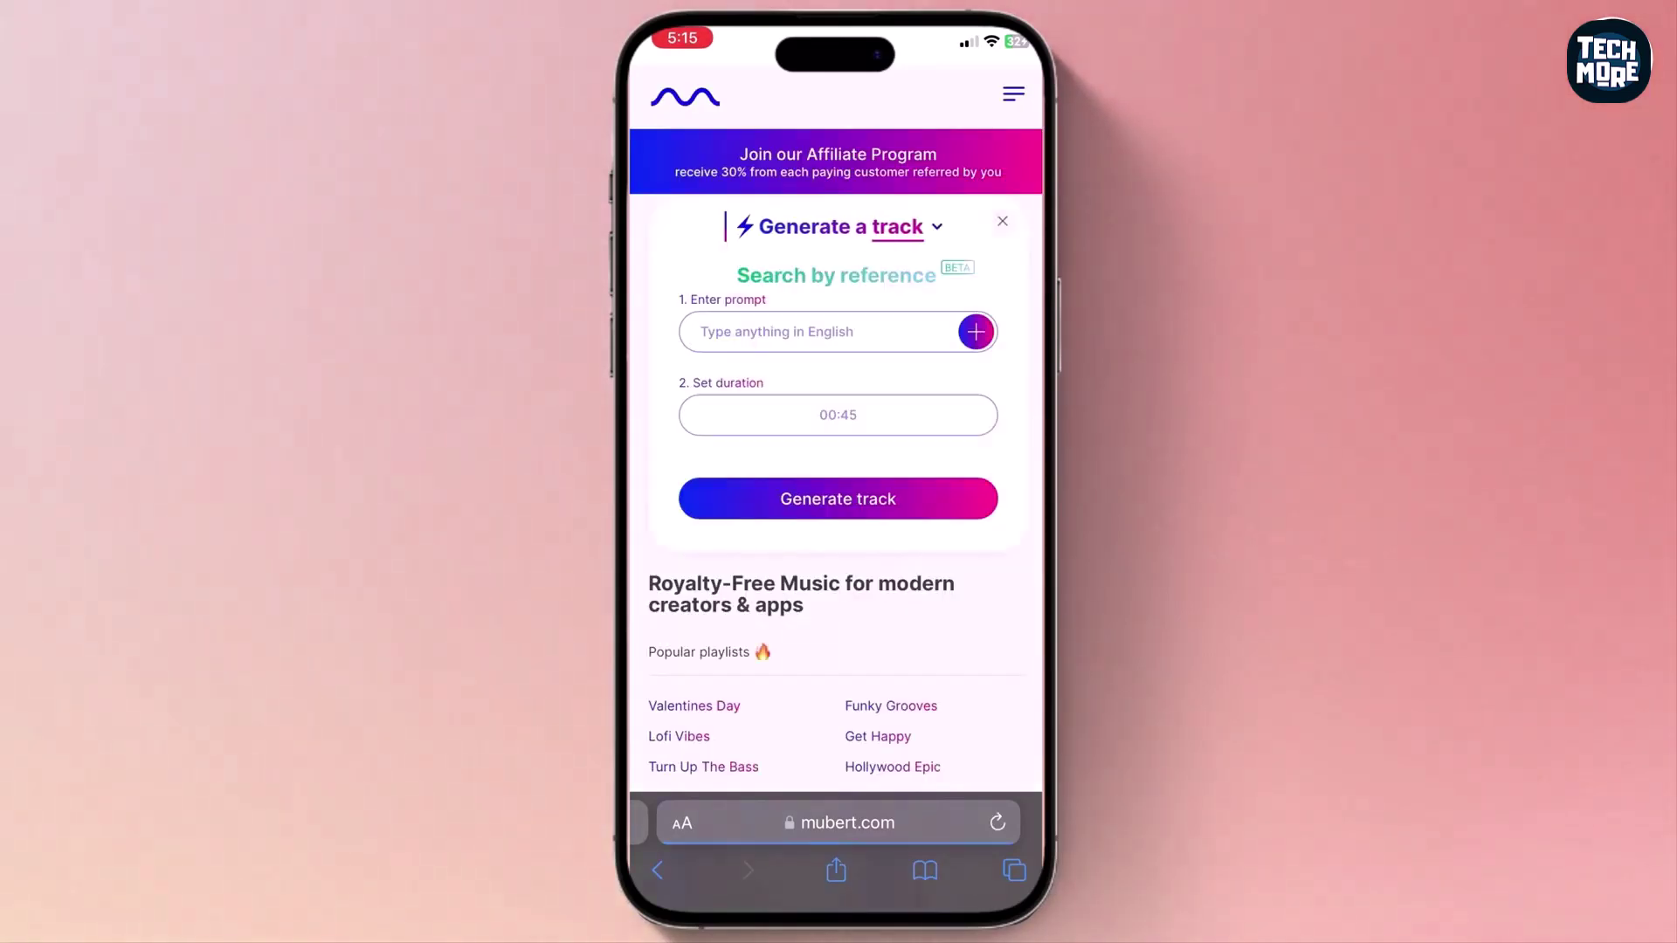
Generate a 00:45 Hiphop/Trap track in Mubert
{"action": "left_click", "coordinate": [975, 332]}
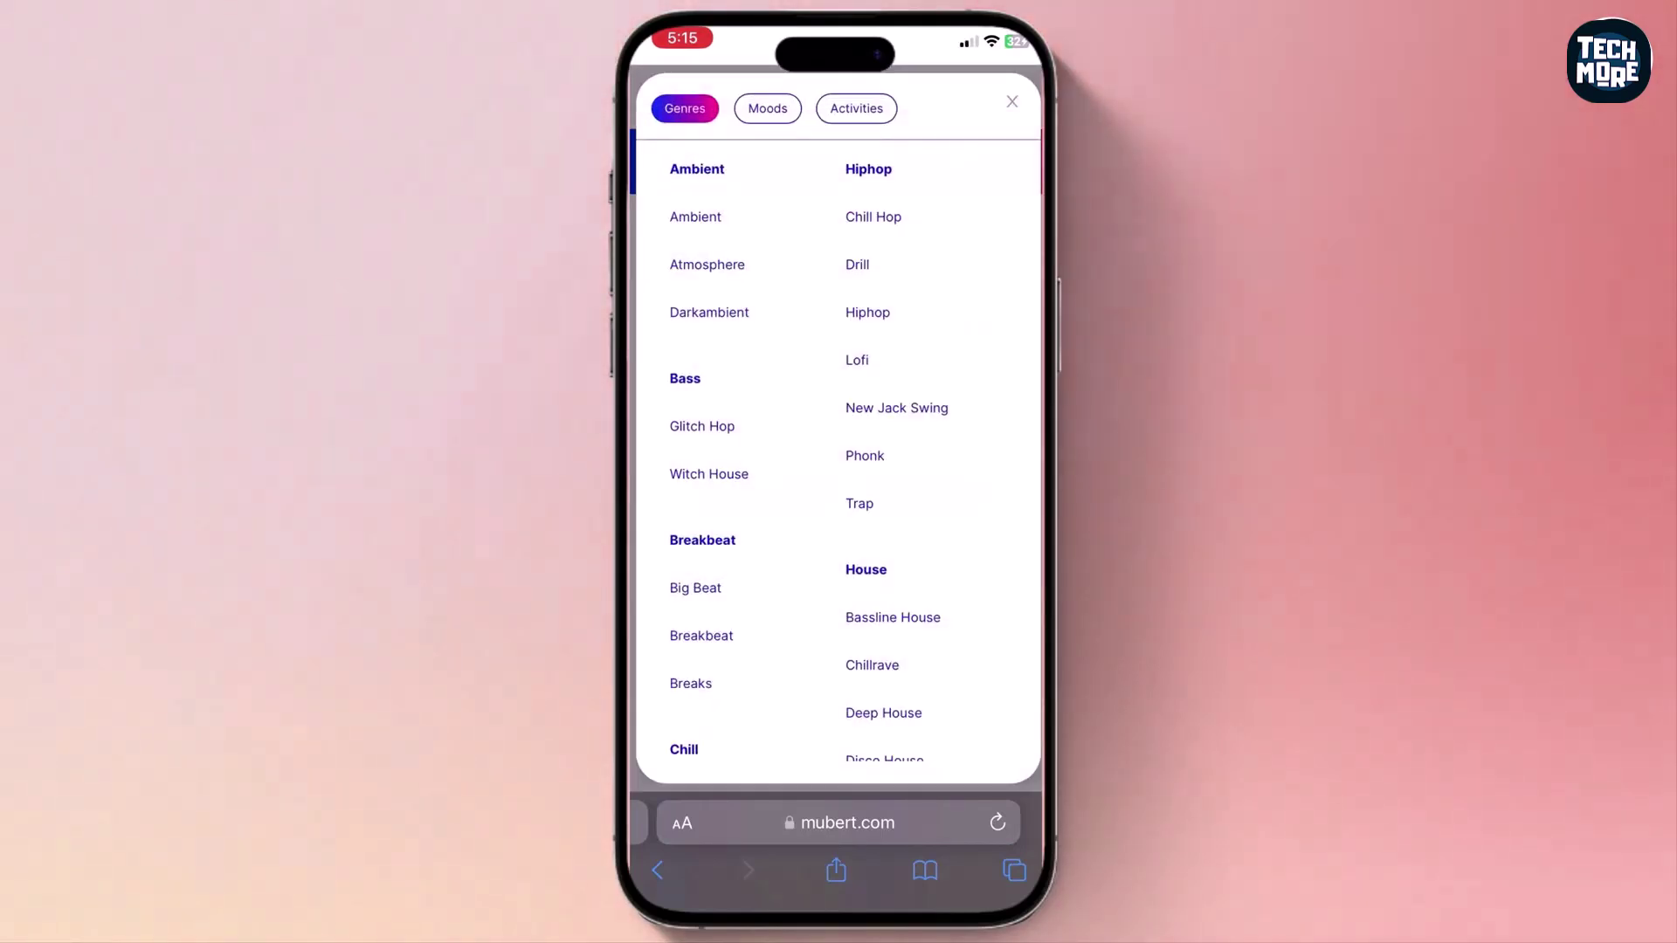
{"action": "left_click", "coordinate": [859, 503]}
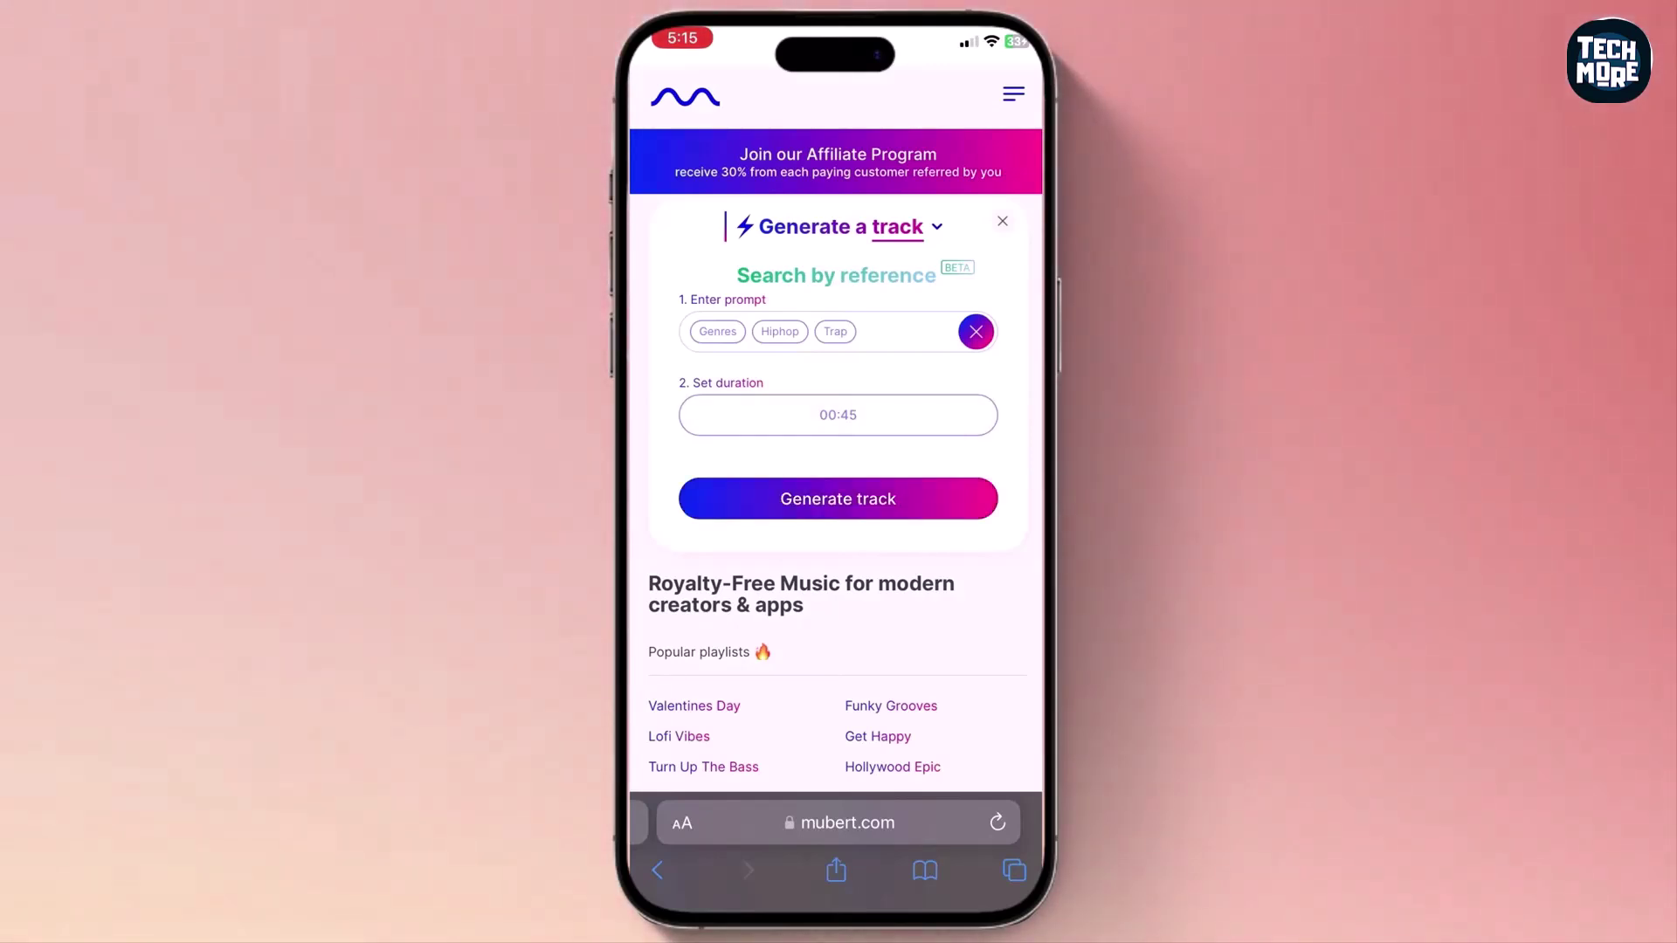
{"action": "left_click", "coordinate": [837, 415]}
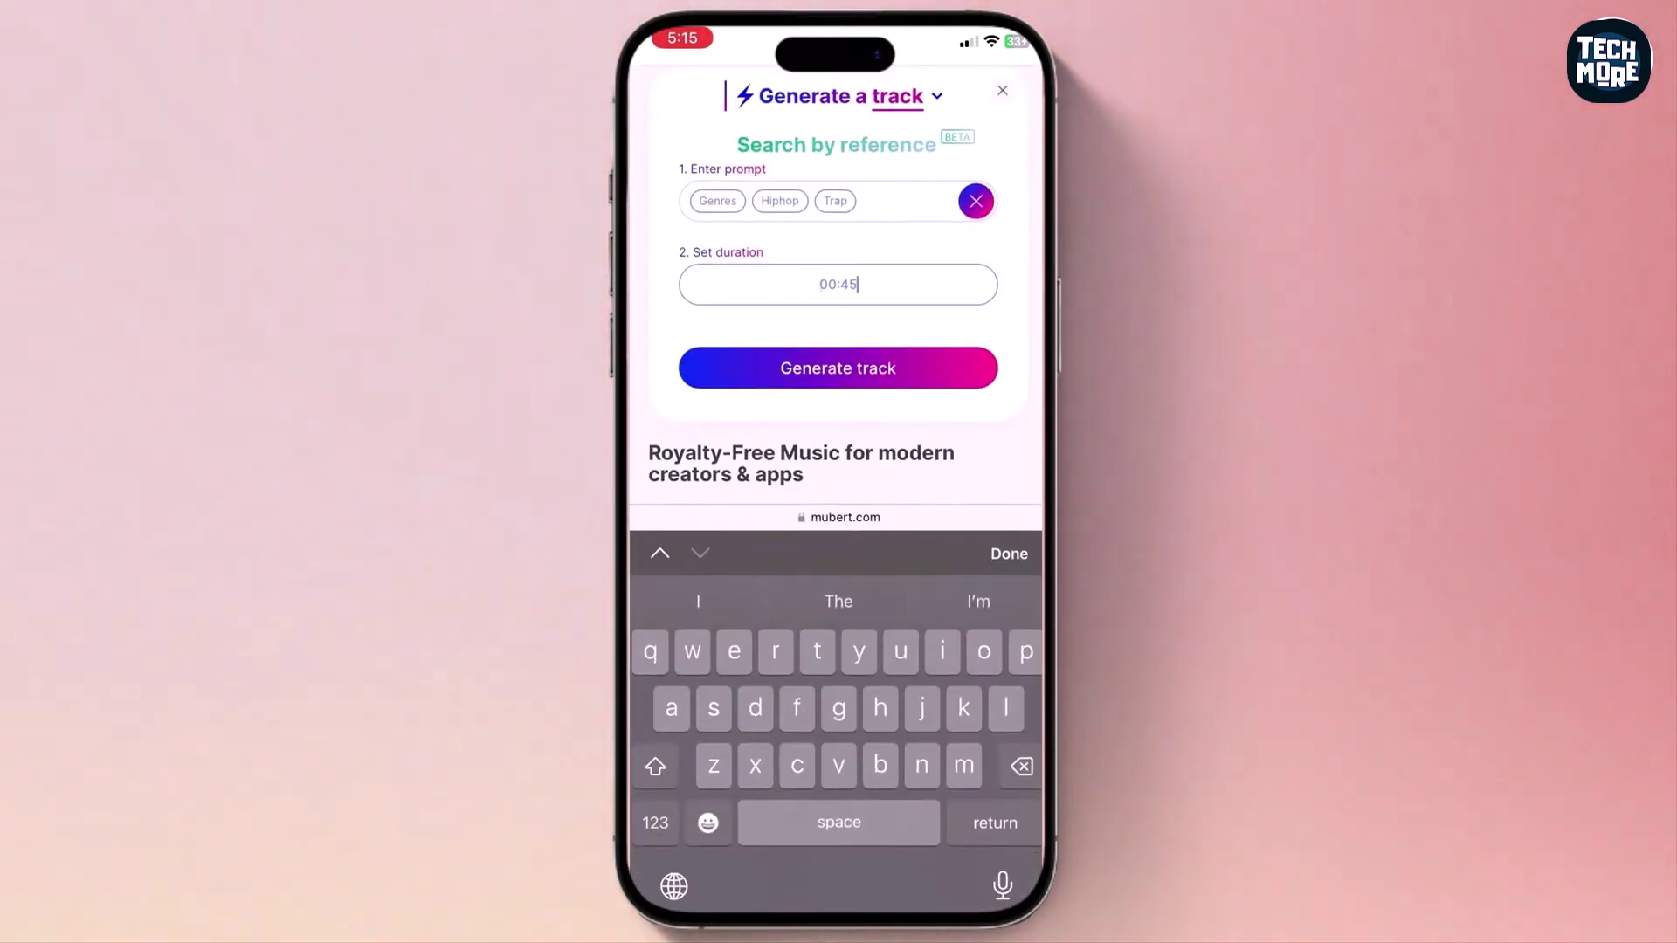
{"action": "key", "text": "Return"}
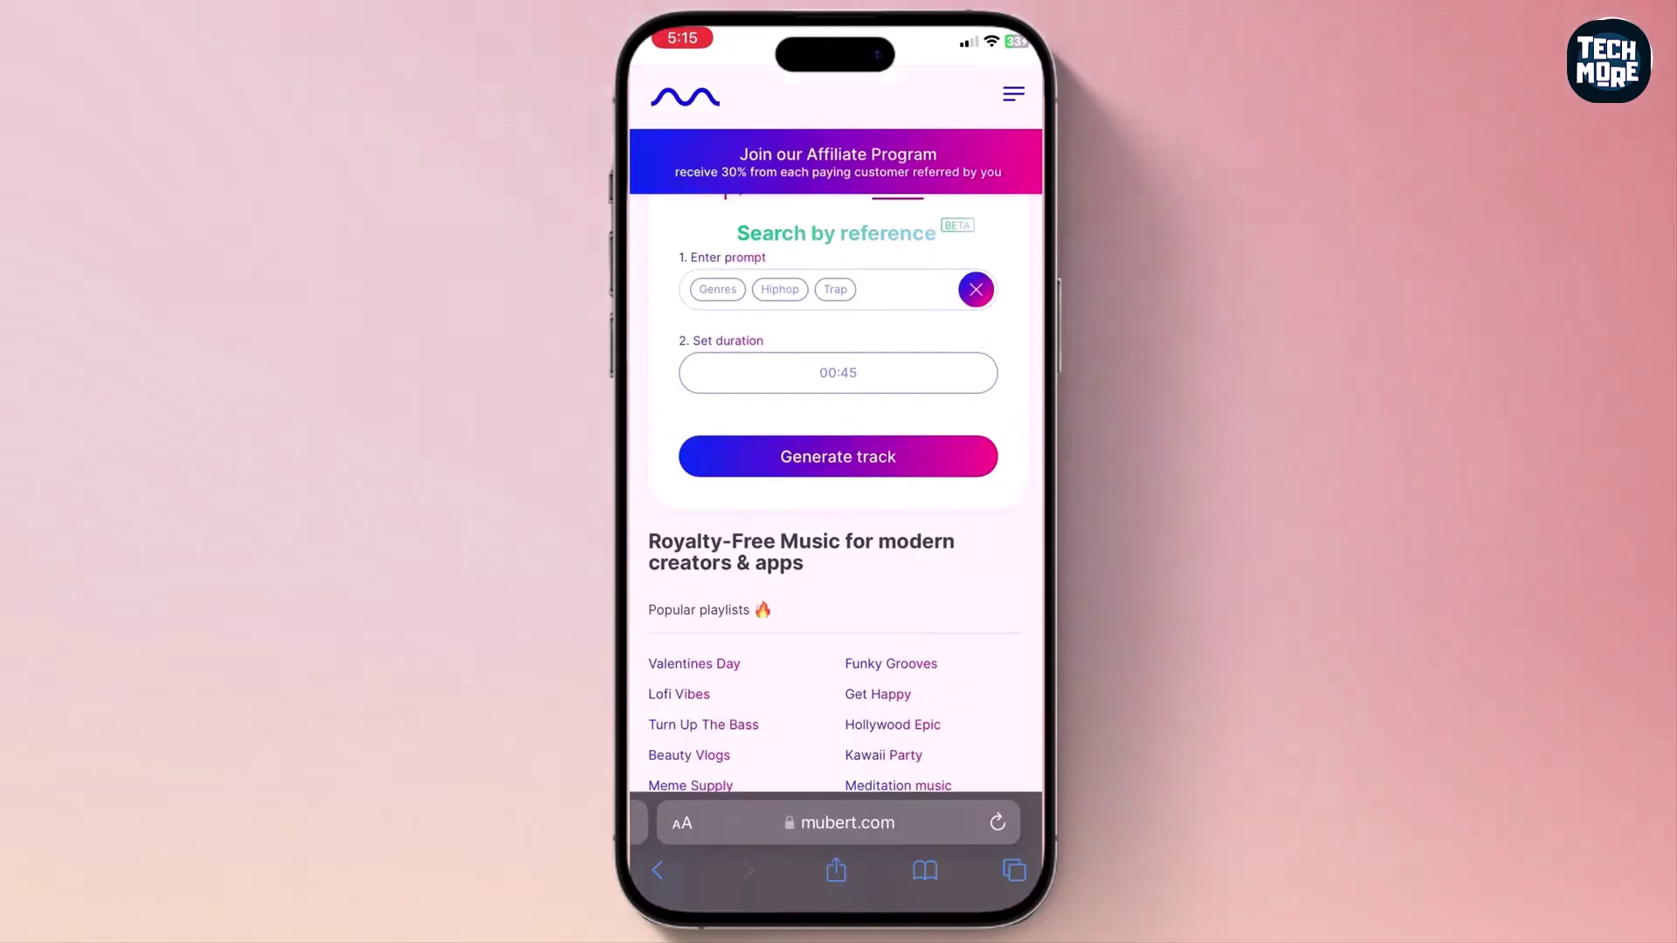
{"action": "left_click", "coordinate": [837, 456]}
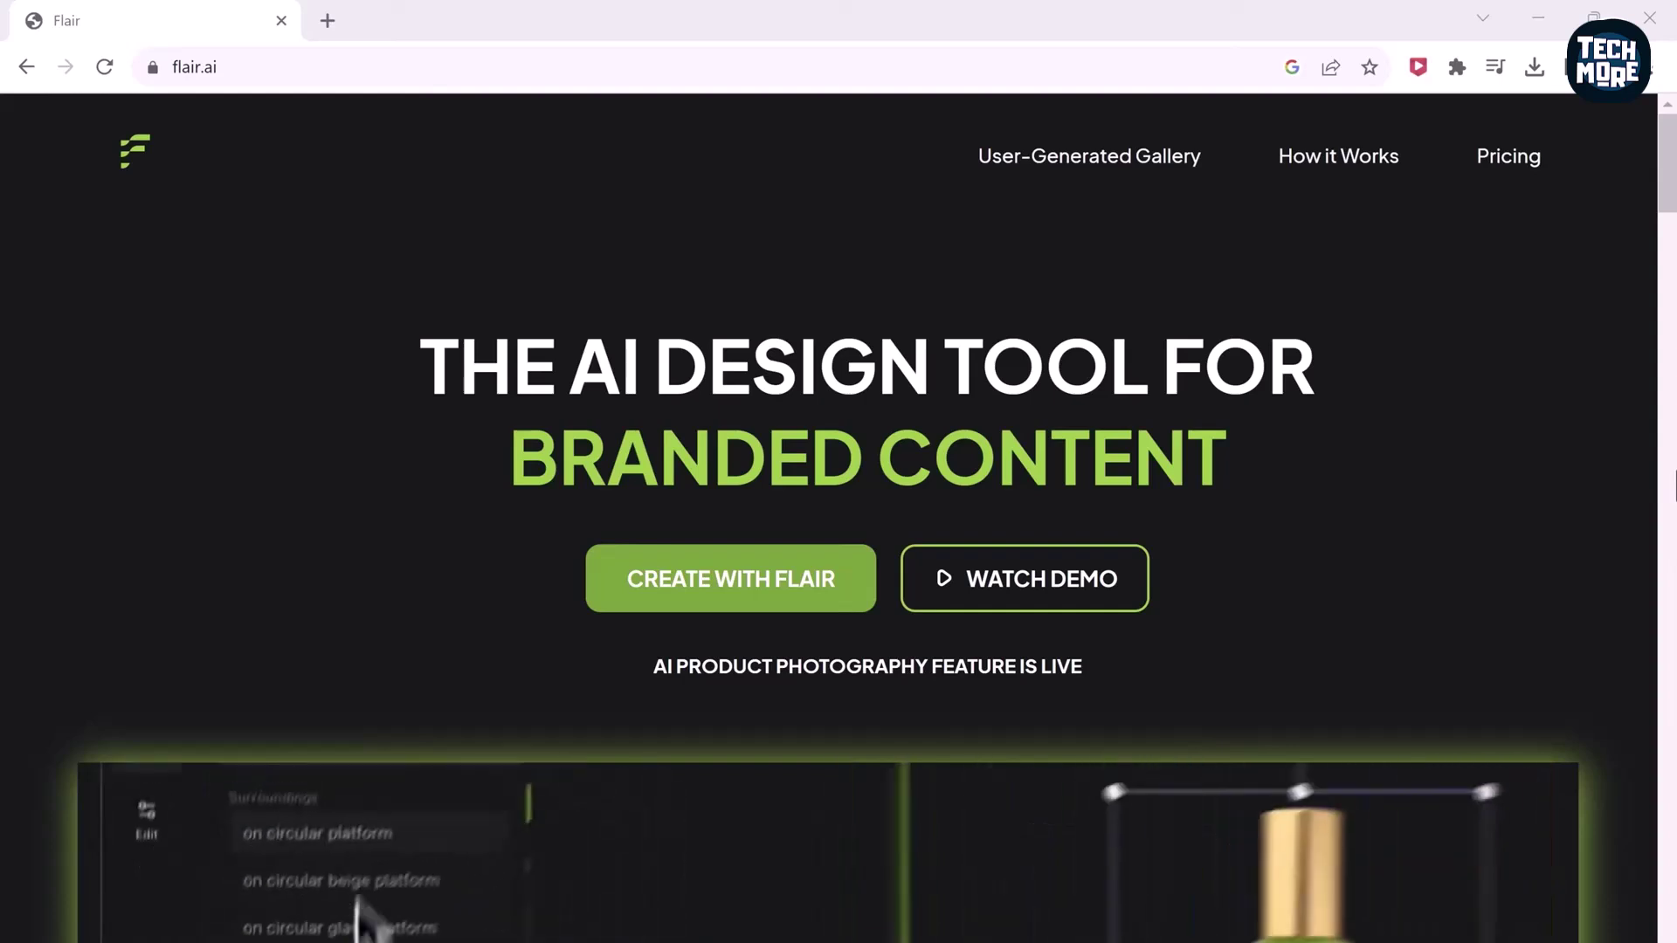
{"action": "scroll", "coordinate": [1424, 442], "scroll_direction": "down", "scroll_amount": 5}
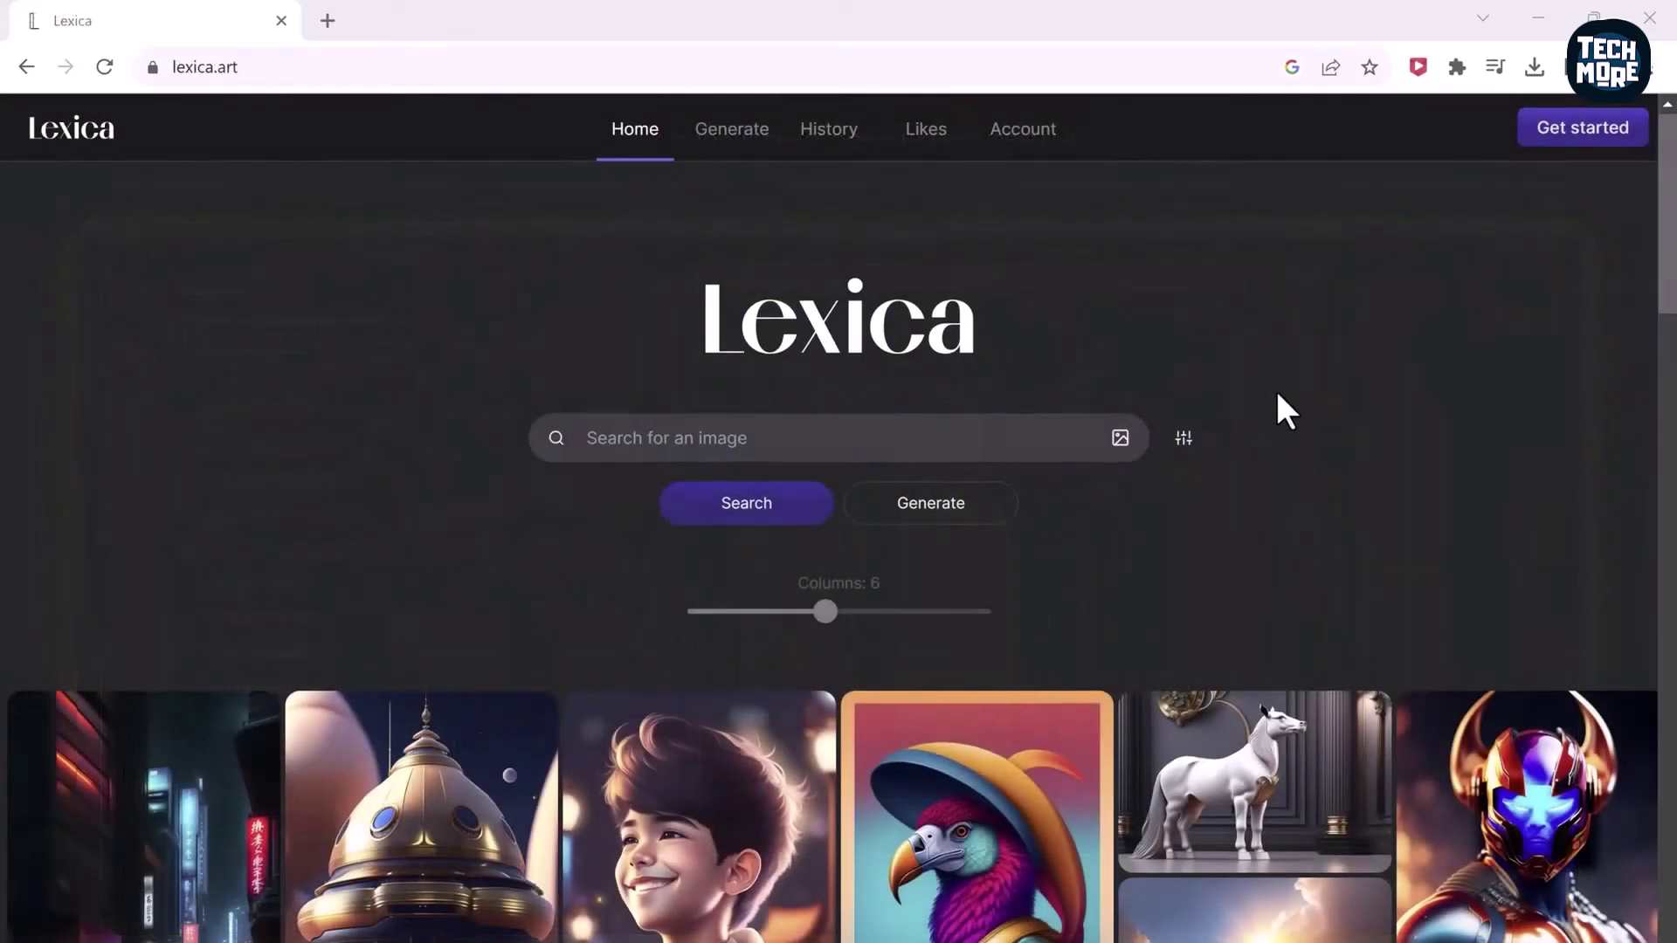
Search Lexica for images of a famous entrepreneur drinking coffee
{"action": "scroll", "coordinate": [1275, 405], "scroll_direction": "down", "scroll_amount": 8}
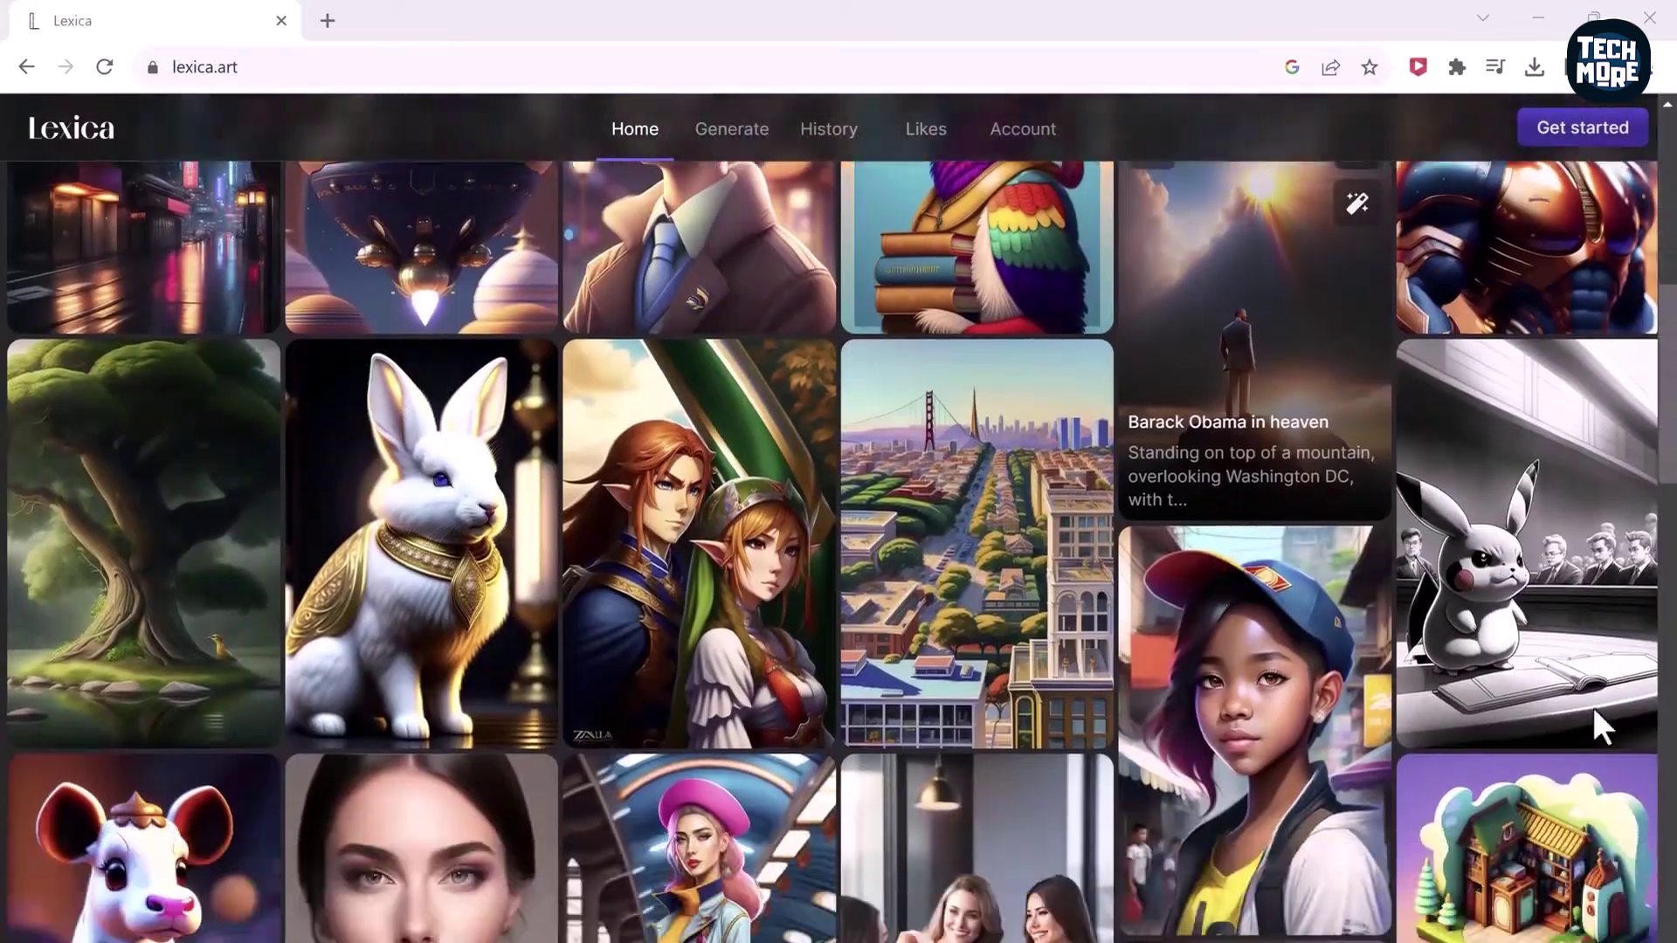
{"action": "scroll", "coordinate": [1591, 704], "scroll_direction": "down", "scroll_amount": 10}
{"action": "scroll", "coordinate": [1582, 662], "scroll_direction": "up", "scroll_amount": 20}
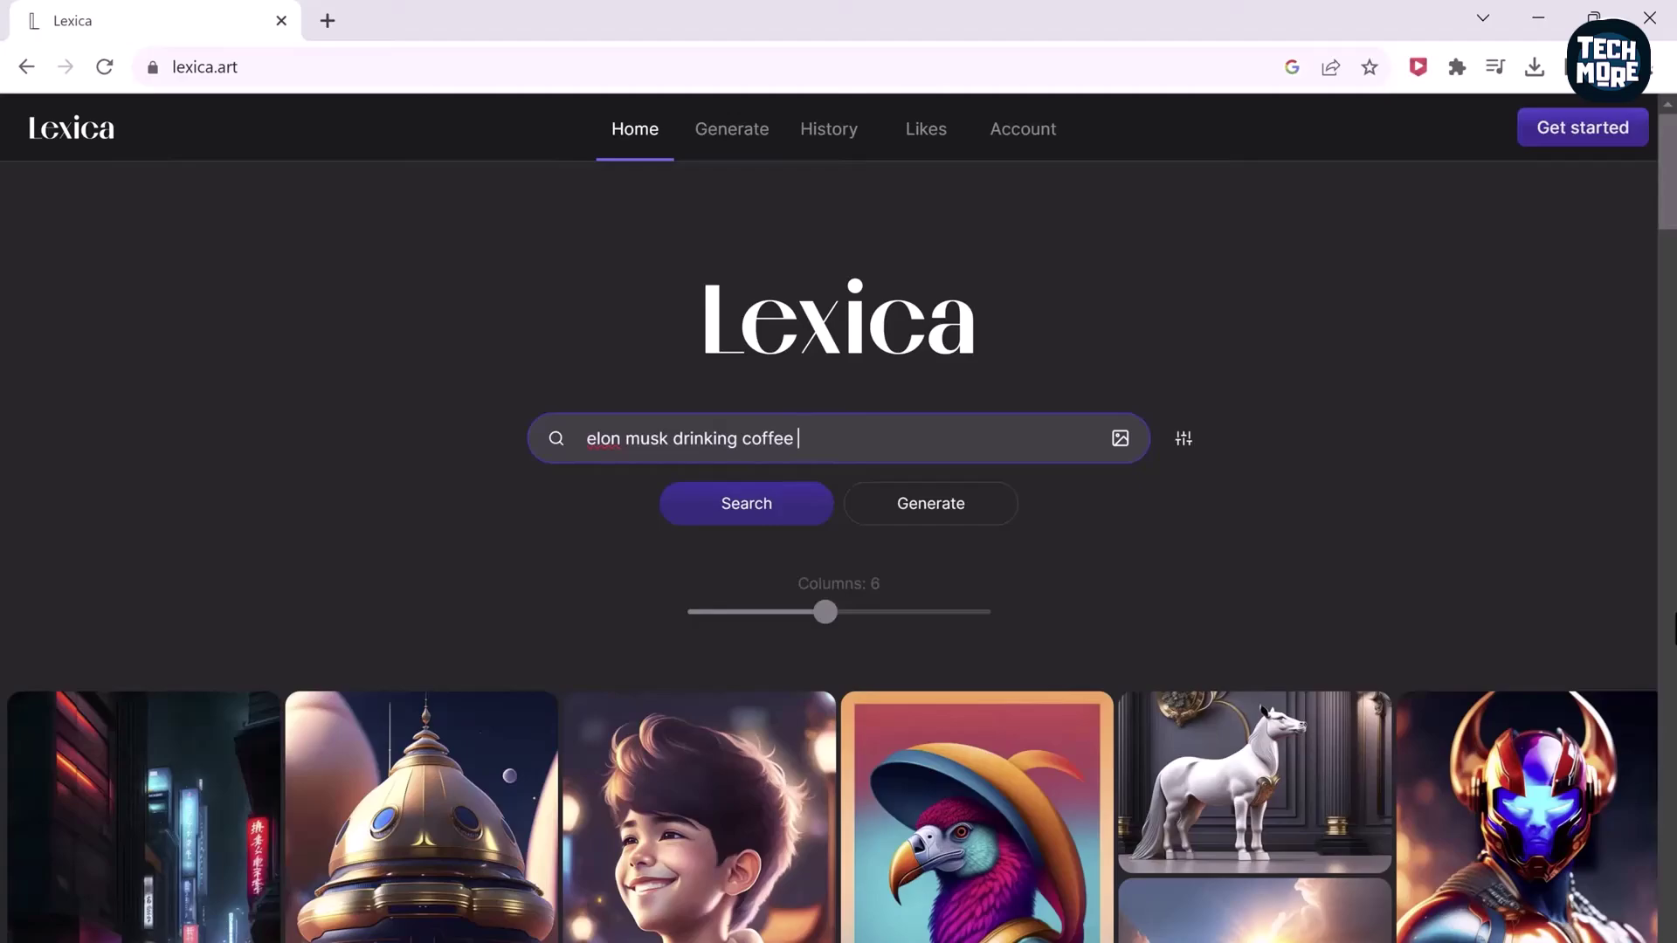
{"action": "left_click", "coordinate": [734, 509]}
Open the Times Square coffee image and review its Aperture v2 details
{"action": "scroll", "coordinate": [946, 659], "scroll_direction": "down", "scroll_amount": 8}
{"action": "scroll", "coordinate": [945, 663], "scroll_direction": "up", "scroll_amount": 8}
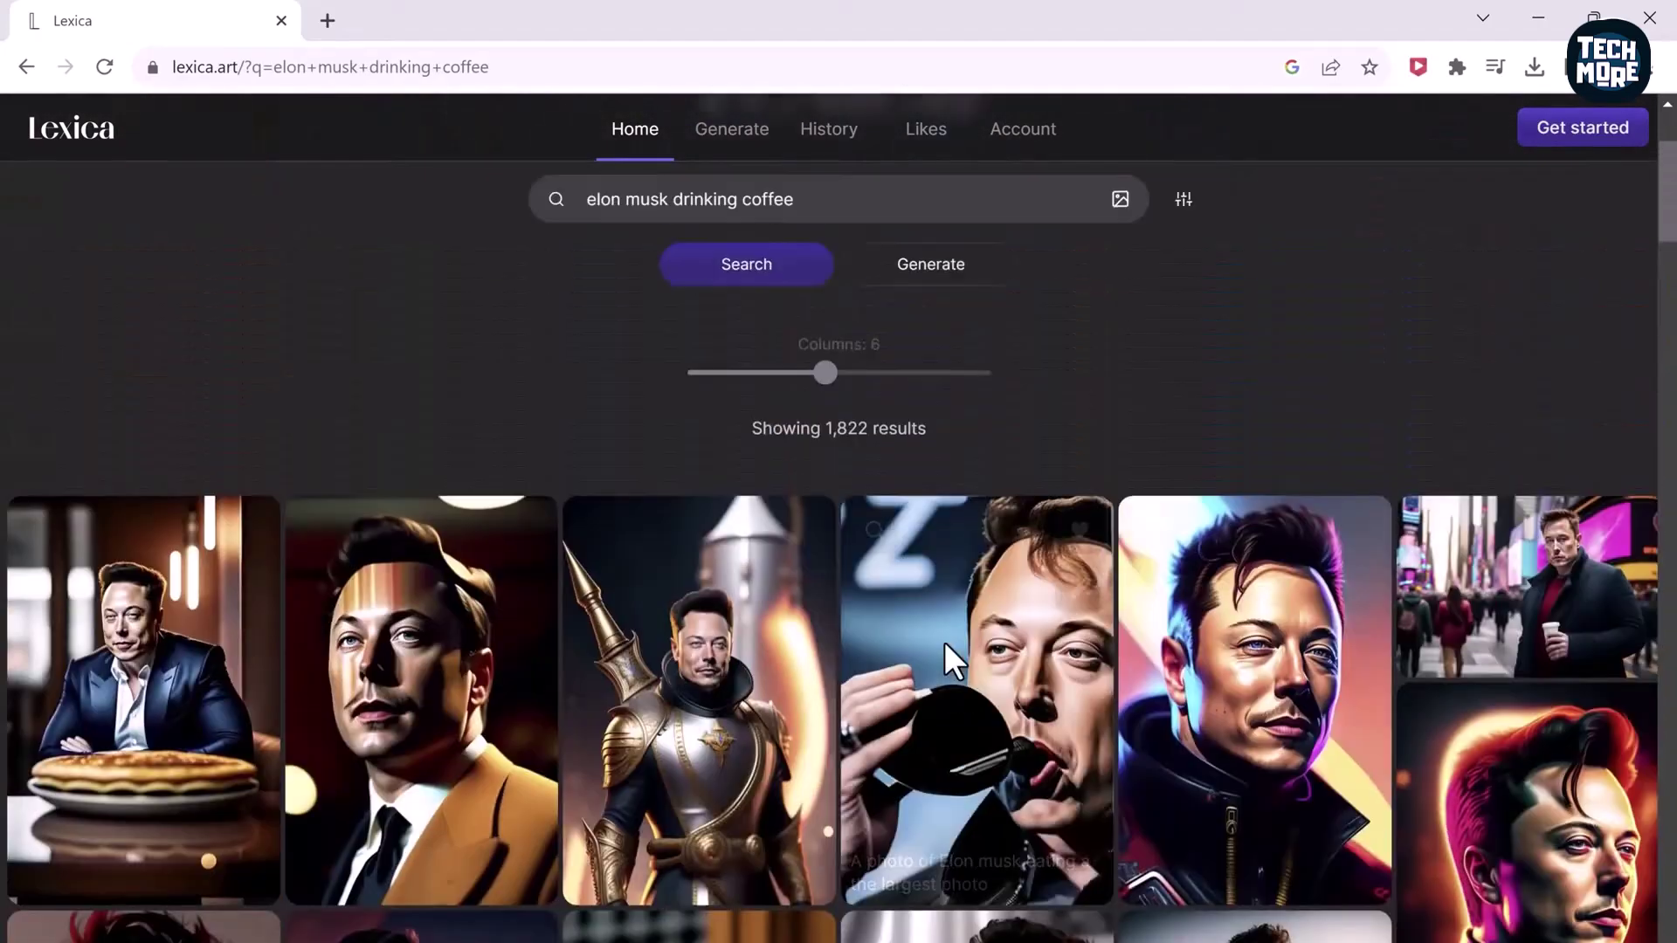
{"action": "scroll", "coordinate": [936, 621], "scroll_direction": "down", "scroll_amount": 2}
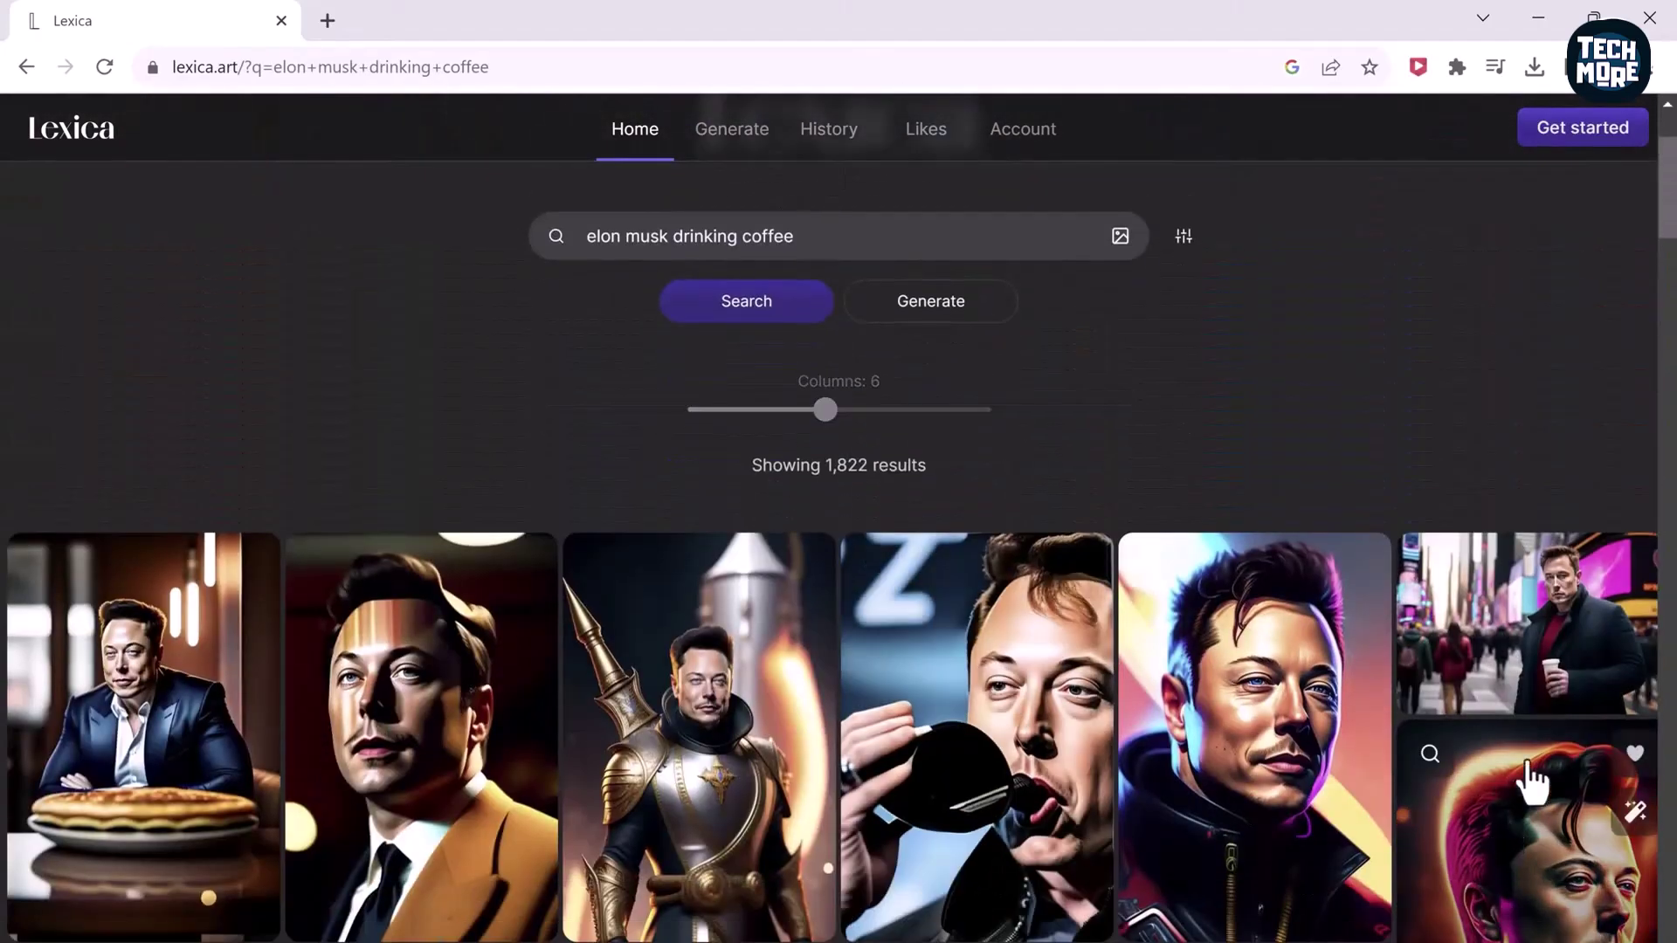
{"action": "left_click", "coordinate": [1533, 634]}
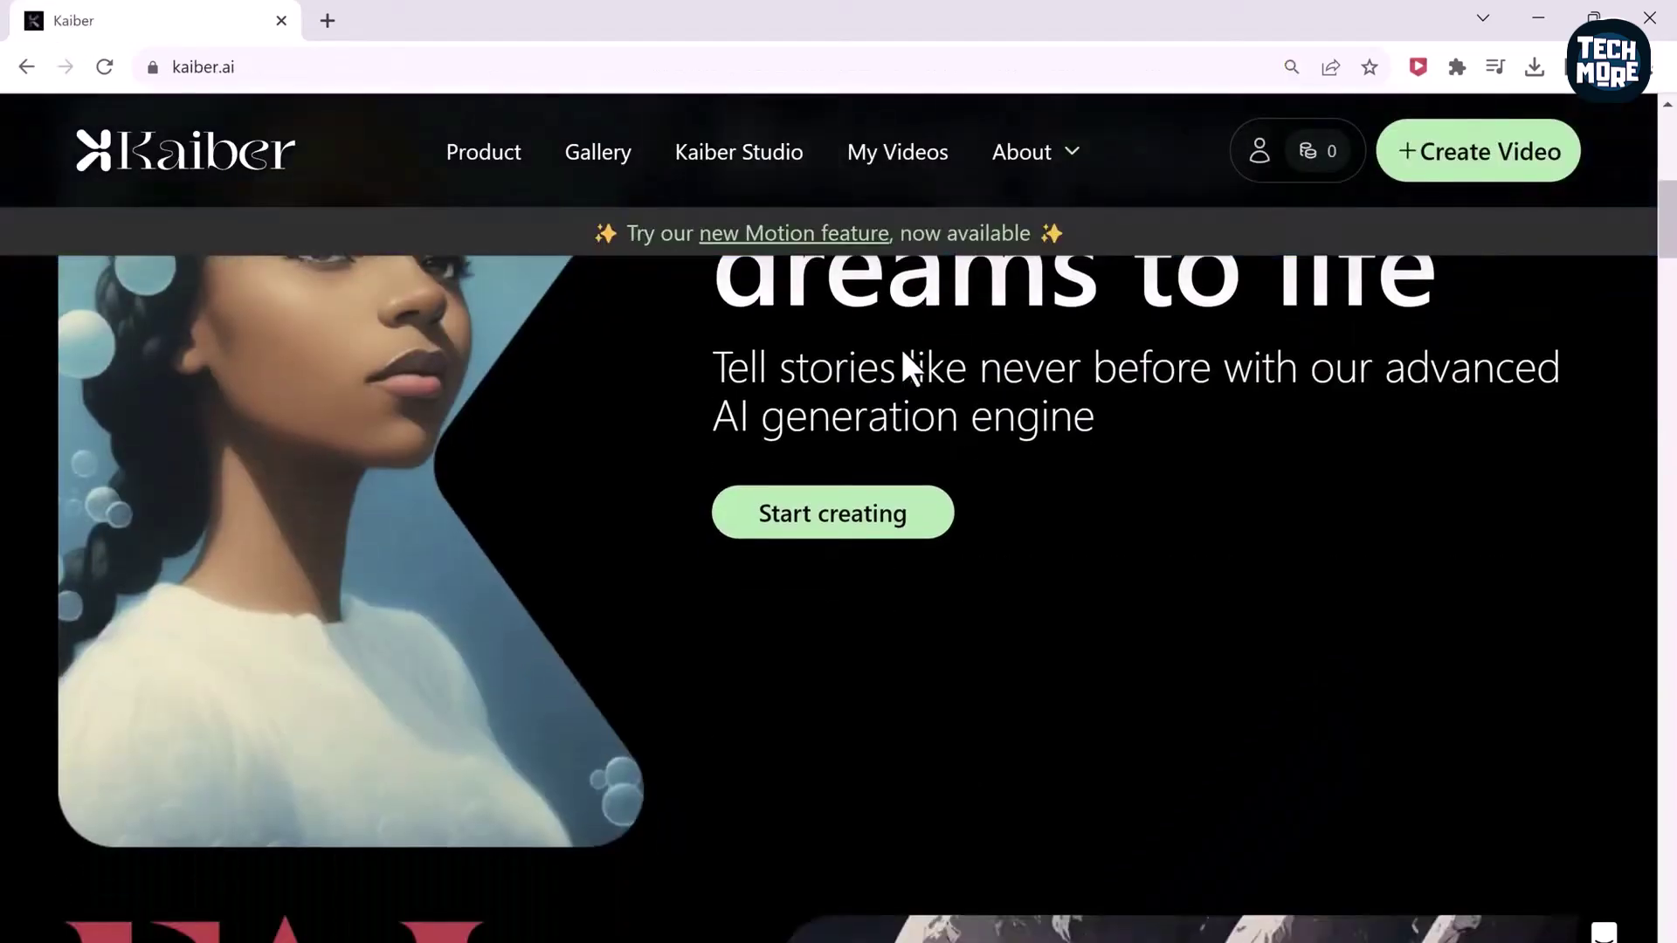
{"action": "scroll", "coordinate": [903, 349], "scroll_direction": "down", "scroll_amount": 5}
{"action": "scroll", "coordinate": [550, 422], "scroll_direction": "down", "scroll_amount": 15}
{"action": "scroll", "coordinate": [572, 489], "scroll_direction": "down", "scroll_amount": 2}
{"action": "scroll", "coordinate": [567, 576], "scroll_direction": "down", "scroll_amount": 15}
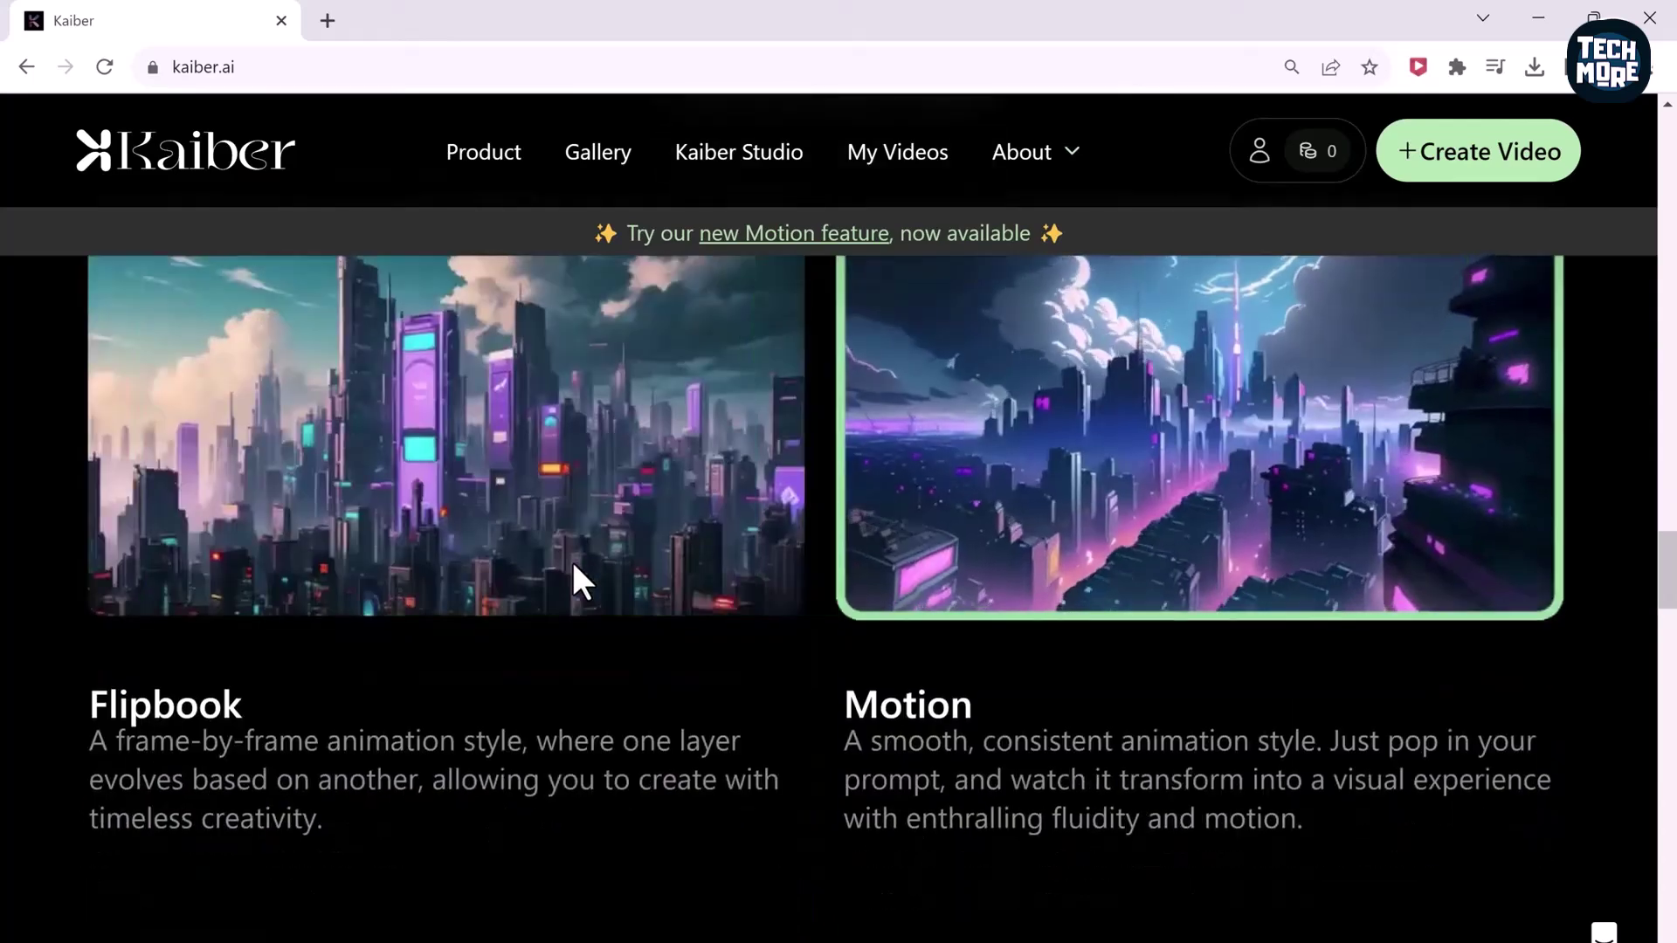
Browse Kaiber's Flipbook, Motion and Studio sections, then start a new video with Create Video
{"action": "scroll", "coordinate": [457, 580], "scroll_direction": "up", "scroll_amount": 2}
{"action": "scroll", "coordinate": [962, 684], "scroll_direction": "down", "scroll_amount": 1}
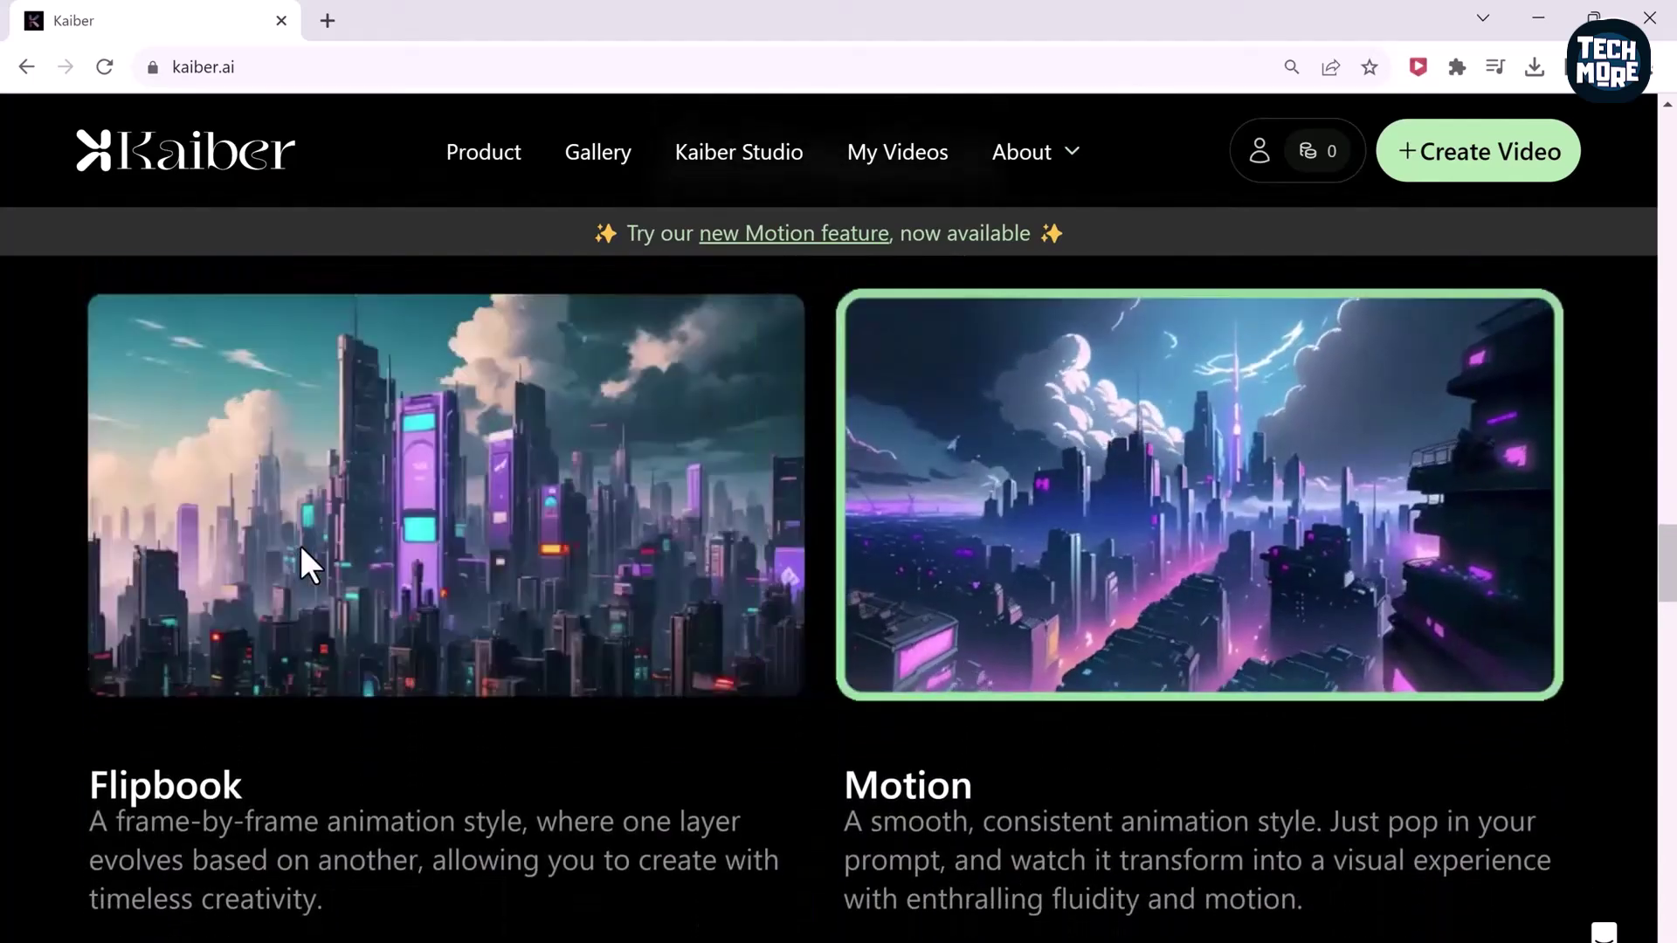
{"action": "scroll", "coordinate": [1082, 751], "scroll_direction": "up", "scroll_amount": 1}
{"action": "scroll", "coordinate": [1080, 786], "scroll_direction": "down", "scroll_amount": 10}
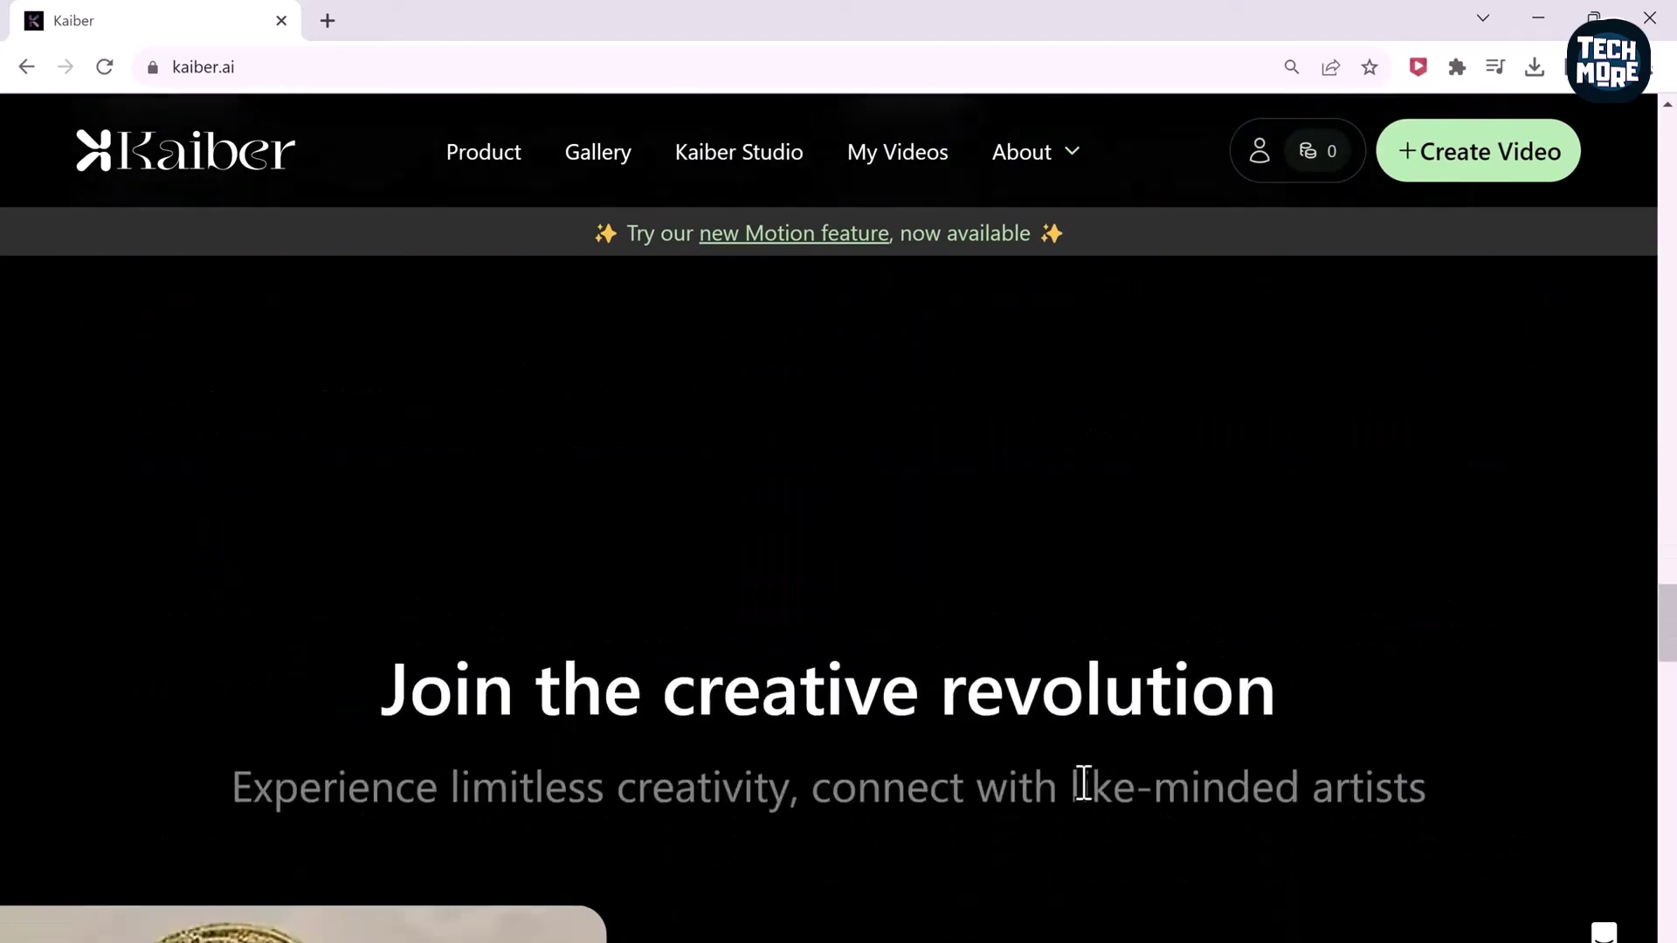
{"action": "scroll", "coordinate": [799, 622], "scroll_direction": "down", "scroll_amount": 10}
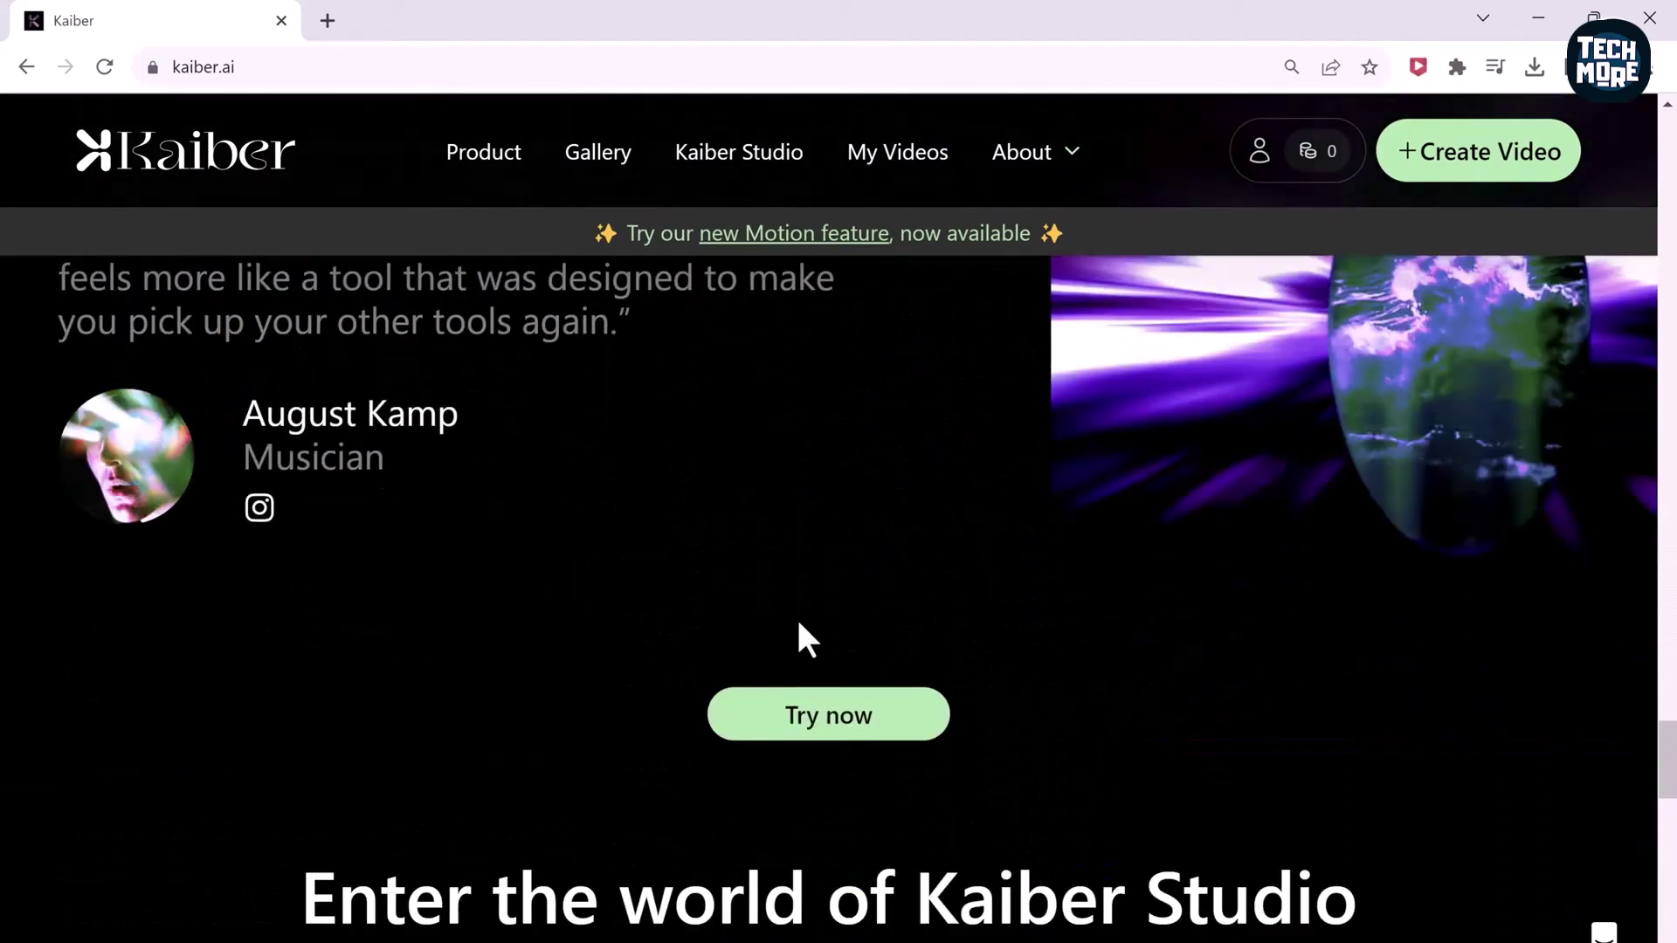
{"action": "scroll", "coordinate": [799, 622], "scroll_direction": "up", "scroll_amount": 1}
{"action": "scroll", "coordinate": [802, 622], "scroll_direction": "down", "scroll_amount": 11}
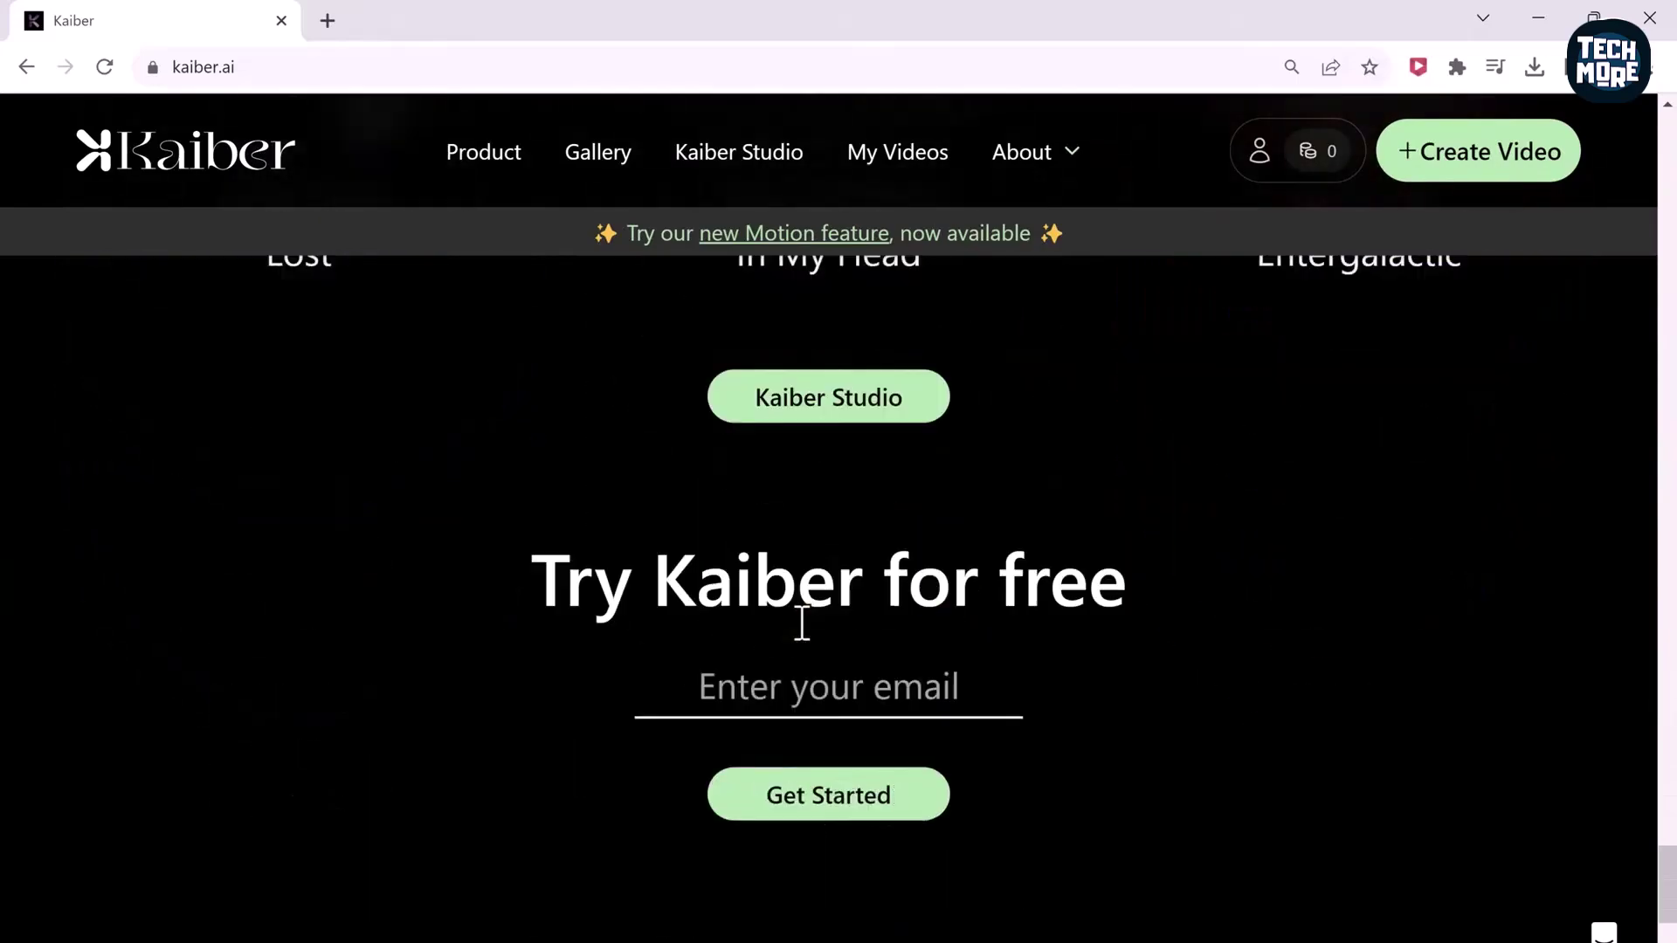
{"action": "scroll", "coordinate": [798, 621], "scroll_direction": "up", "scroll_amount": 20}
{"action": "scroll", "coordinate": [809, 606], "scroll_direction": "up", "scroll_amount": 20}
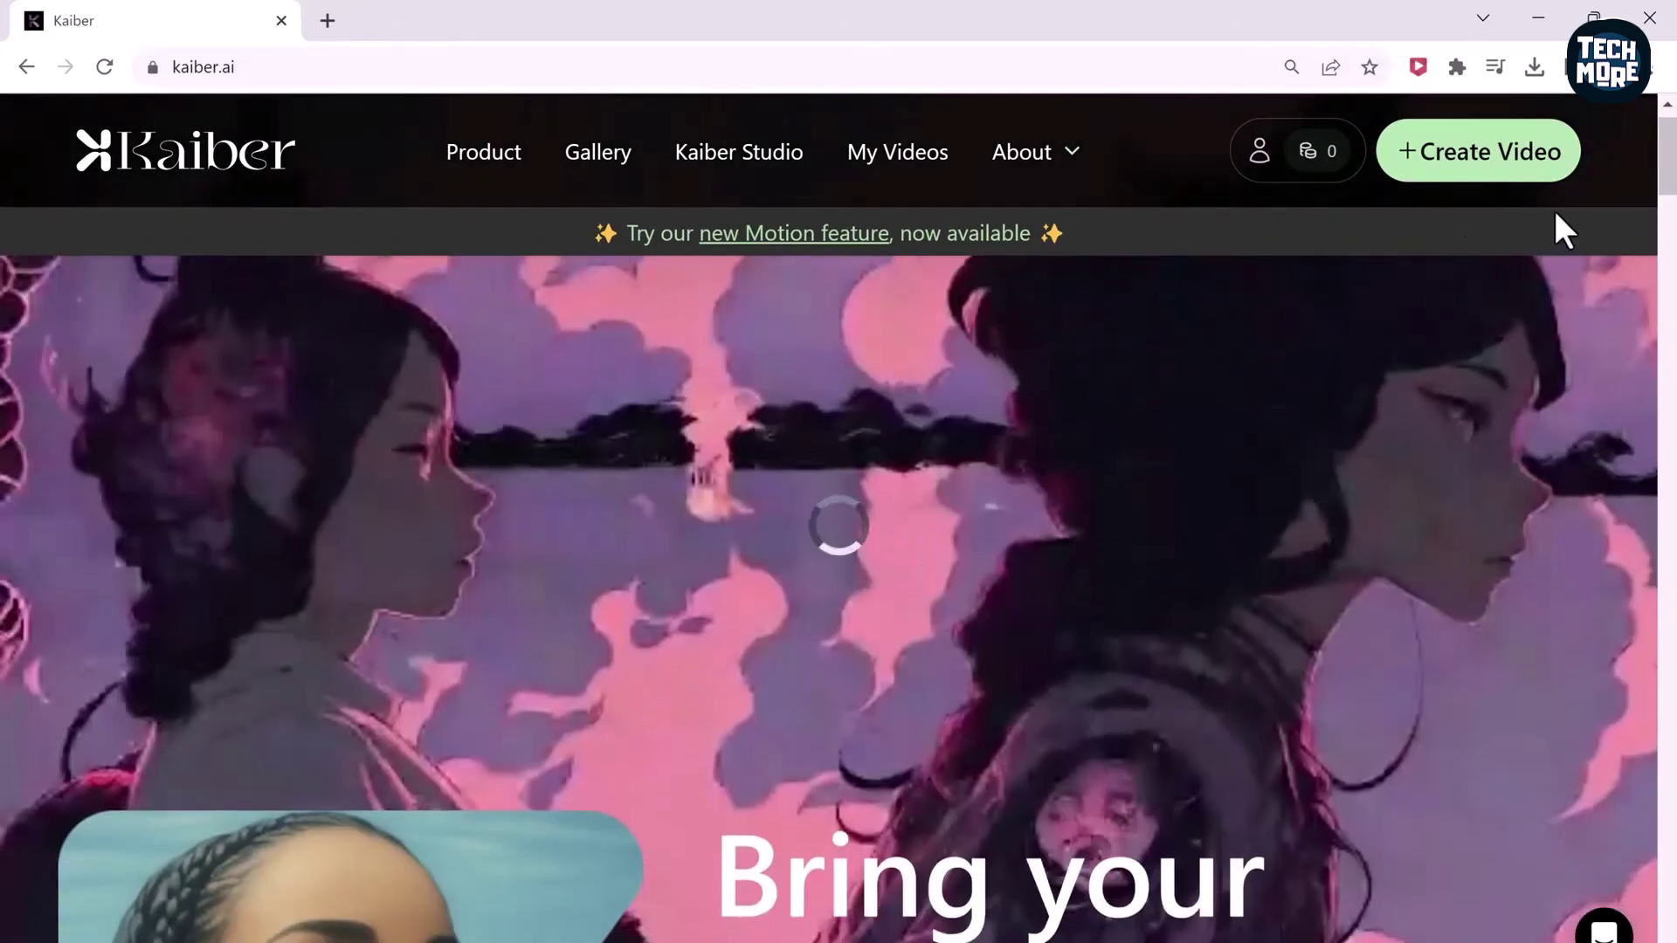
{"action": "left_click", "coordinate": [1508, 166]}
Open the 'Made with Kaiber' gallery and browse example videos like anime portraits and tulips
{"action": "left_click", "coordinate": [608, 166]}
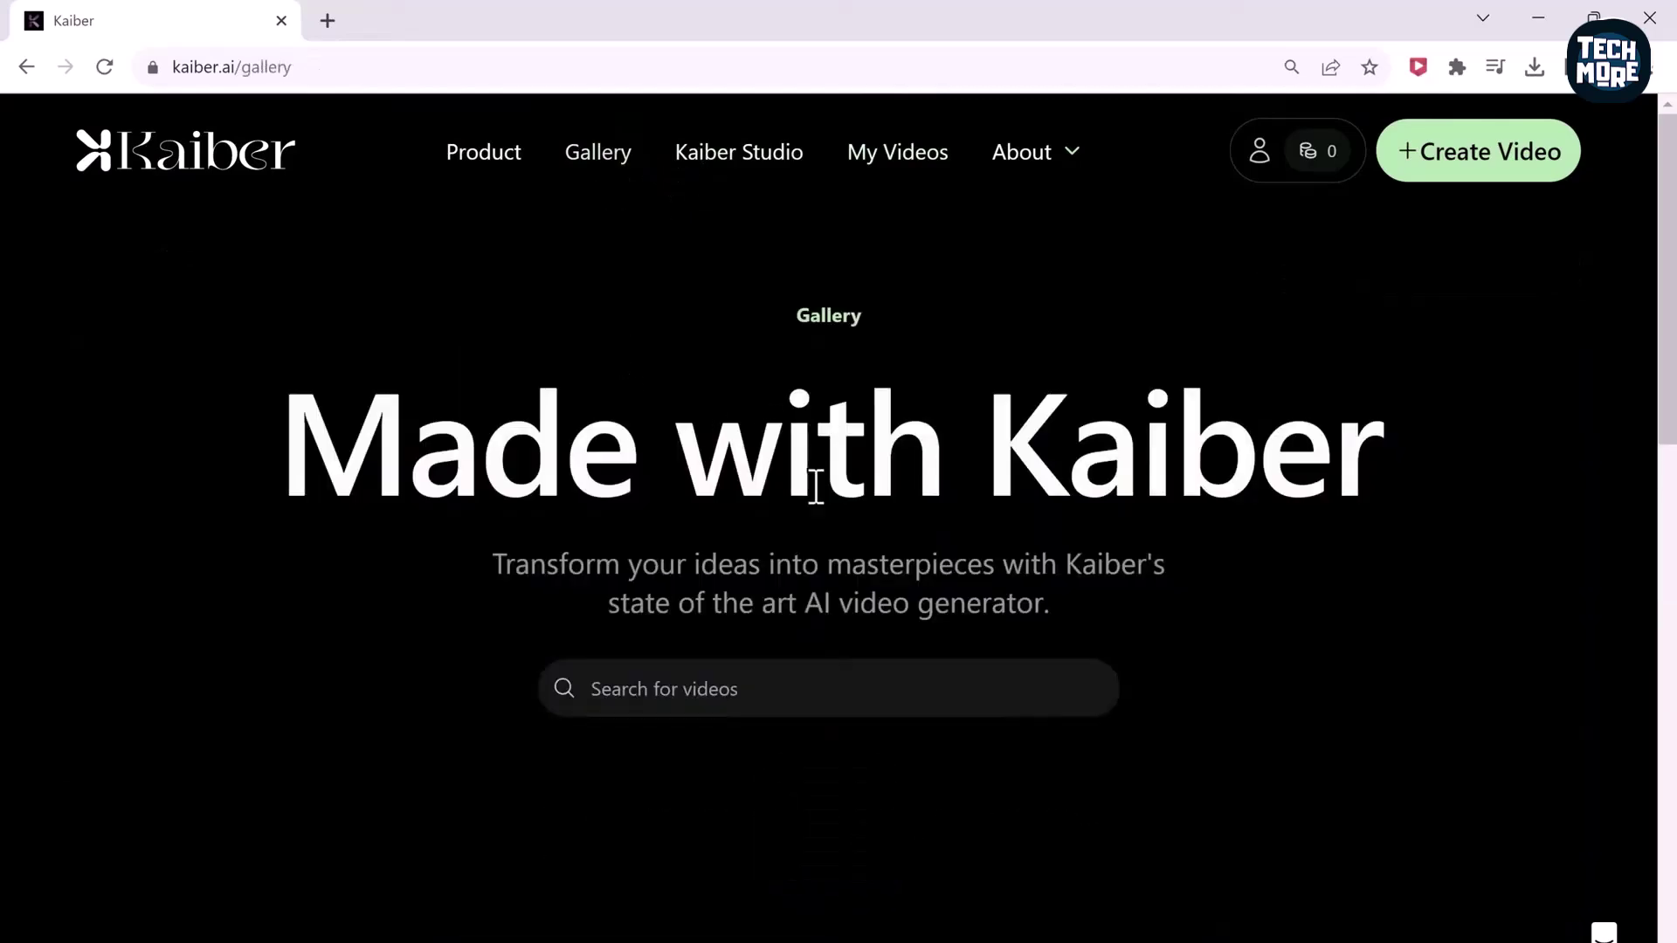
{"action": "scroll", "coordinate": [894, 499], "scroll_direction": "down", "scroll_amount": 5}
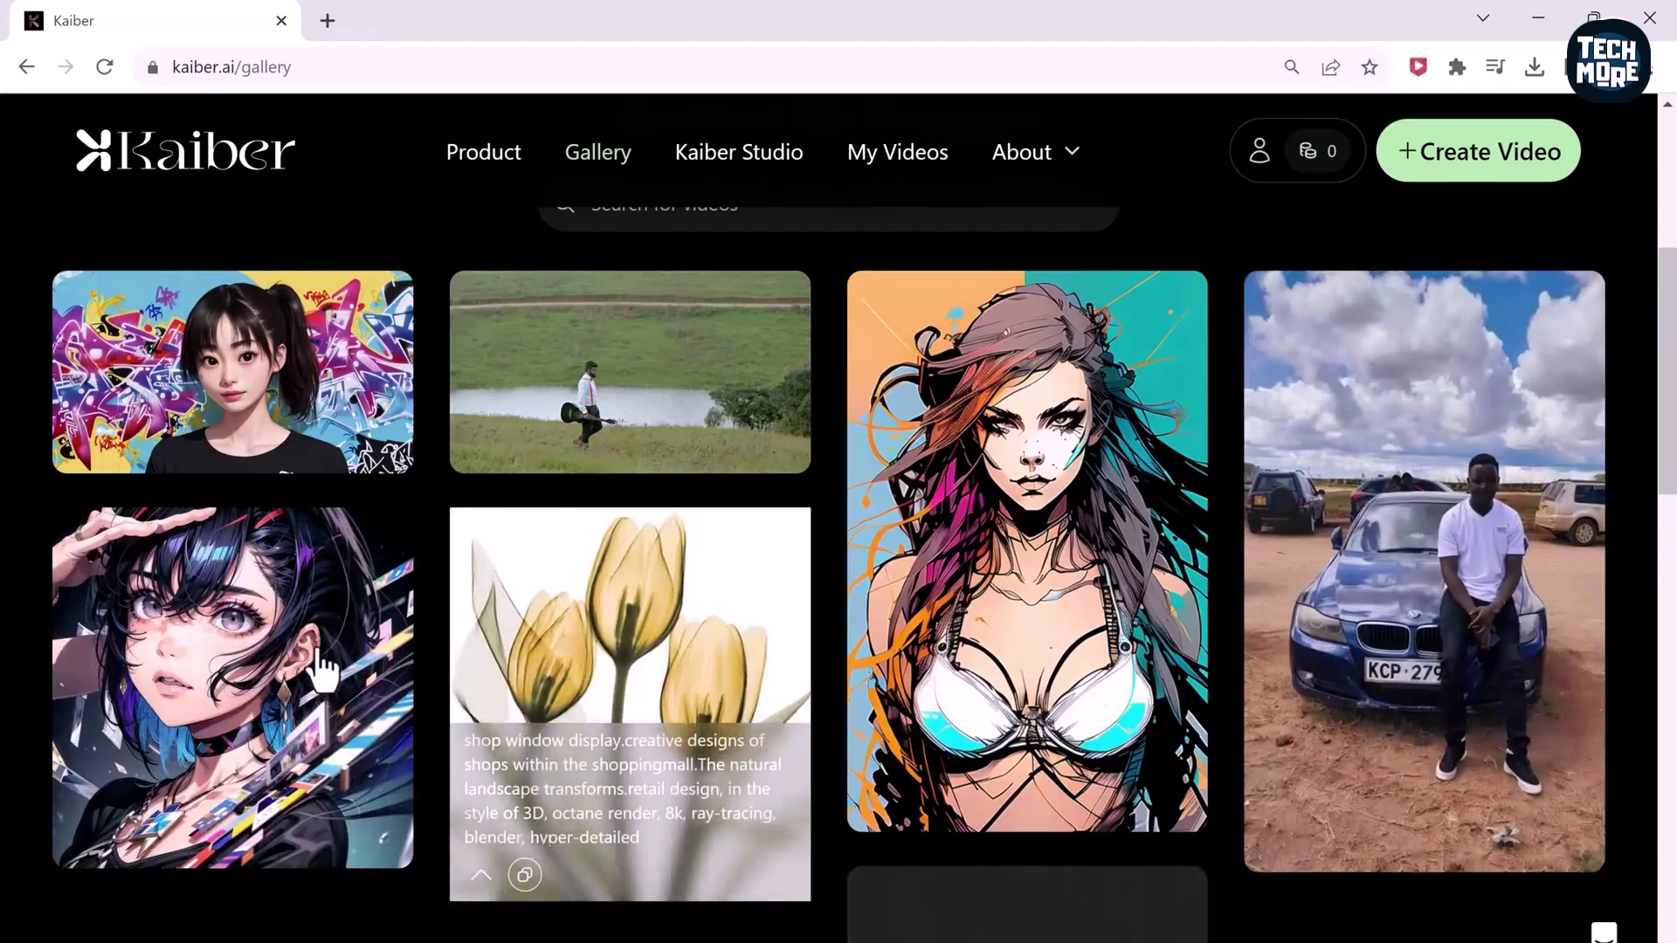
{"action": "mouse_move", "coordinate": [1464, 505]}
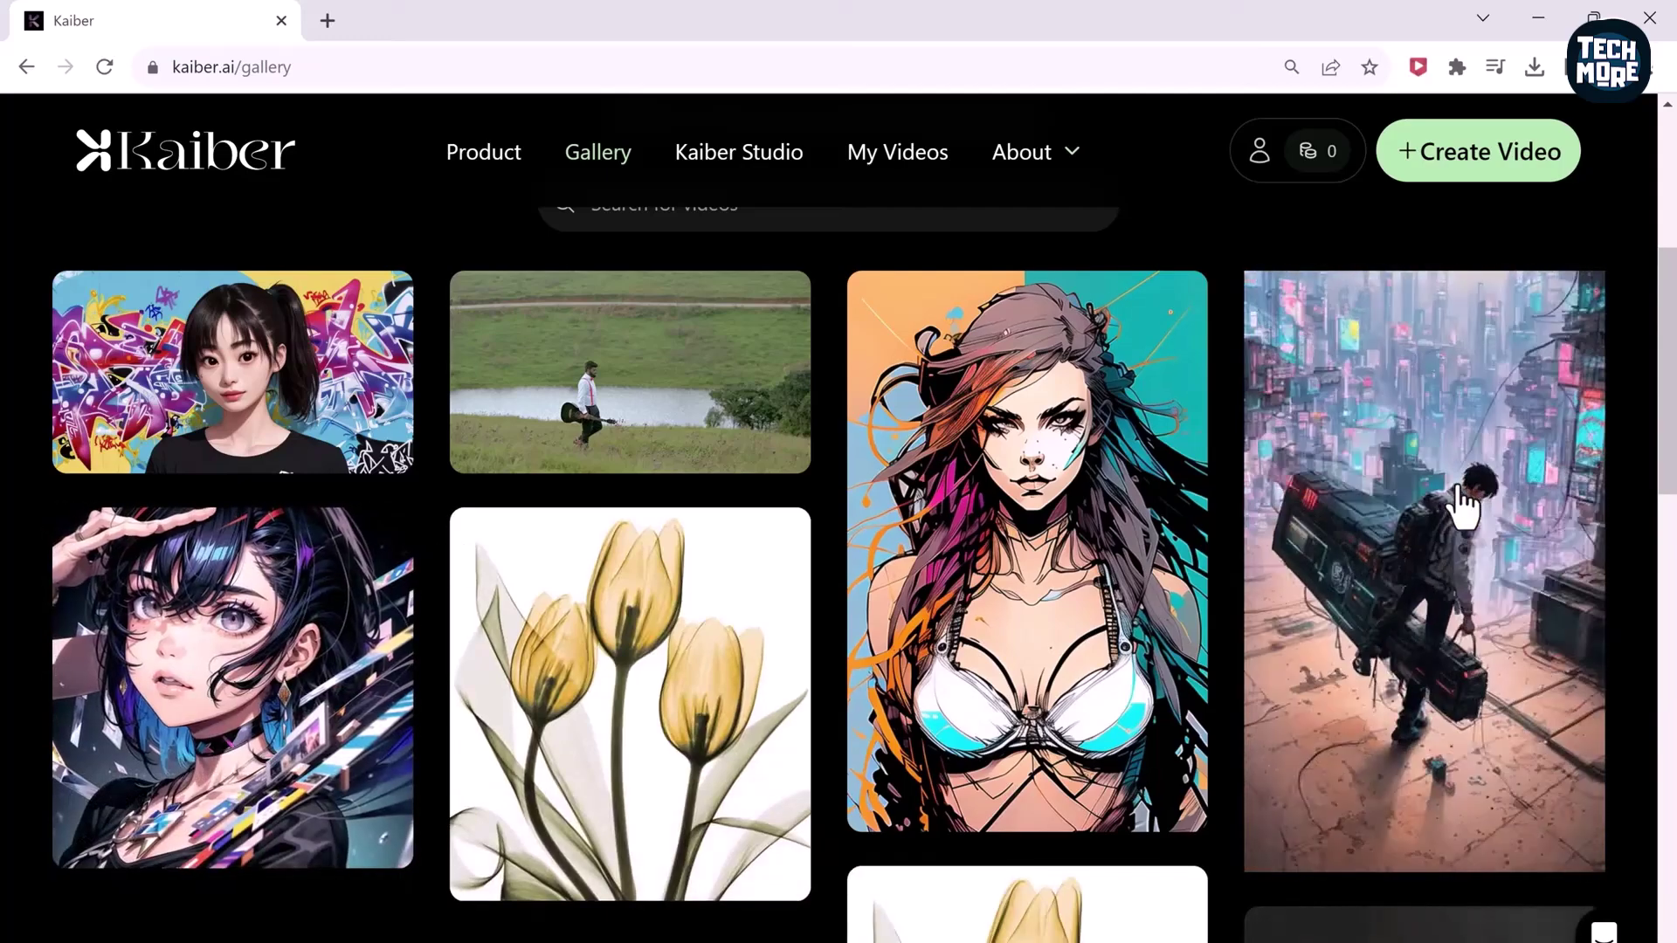
{"action": "mouse_move", "coordinate": [236, 393]}
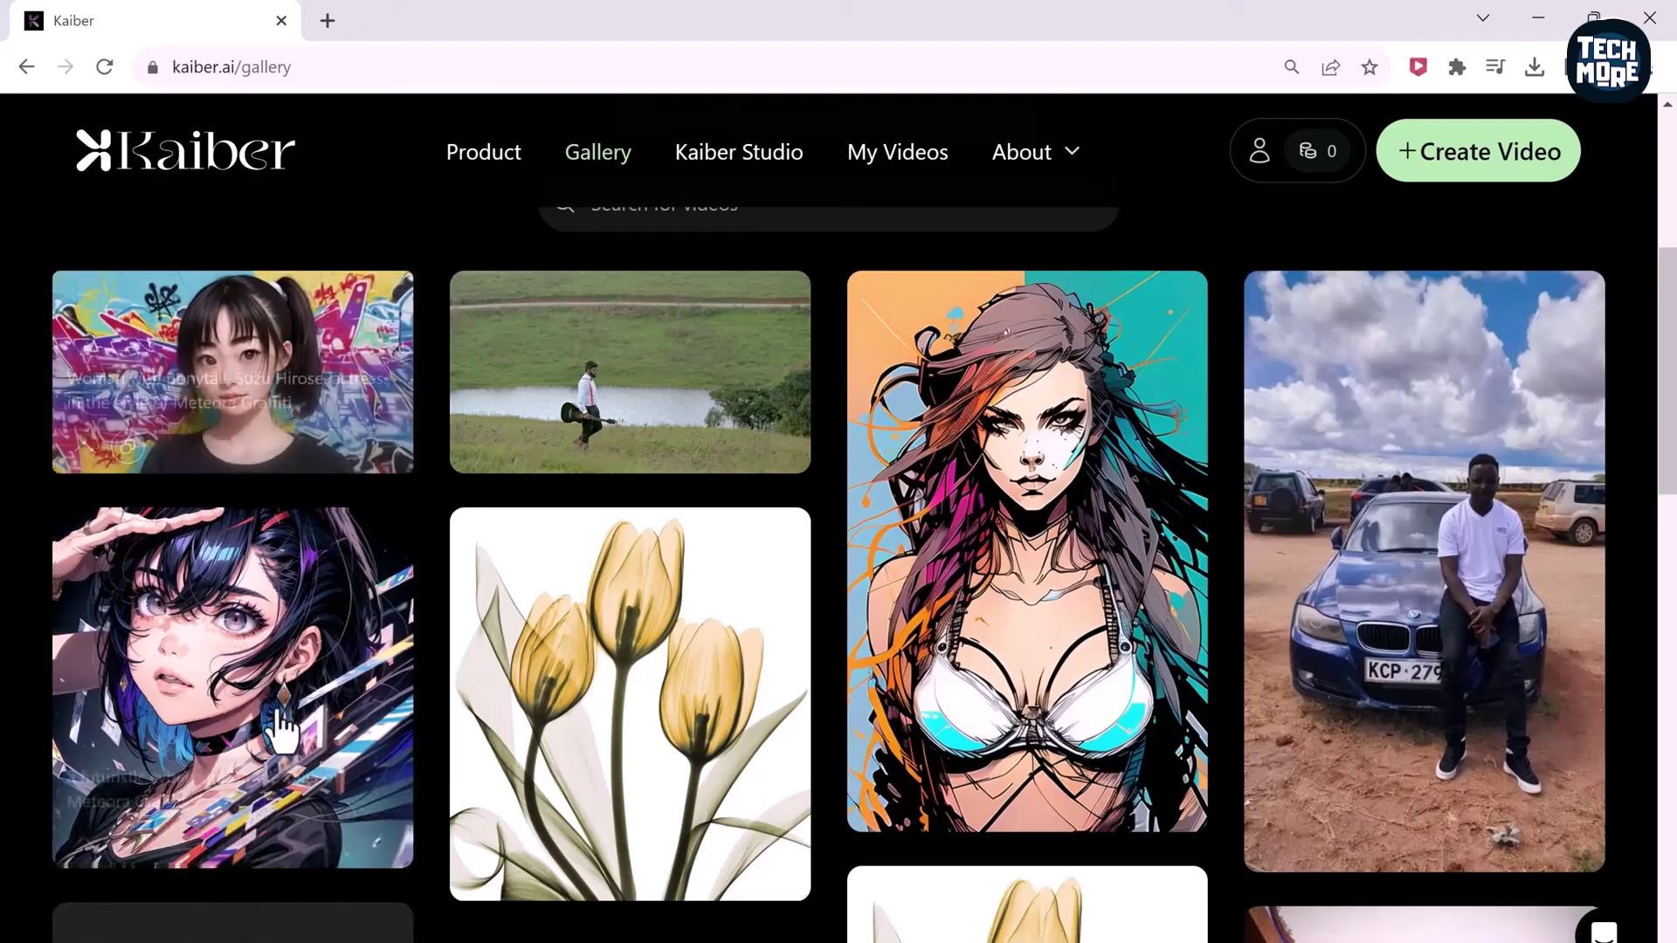
{"action": "scroll", "coordinate": [535, 699], "scroll_direction": "down", "scroll_amount": 4}
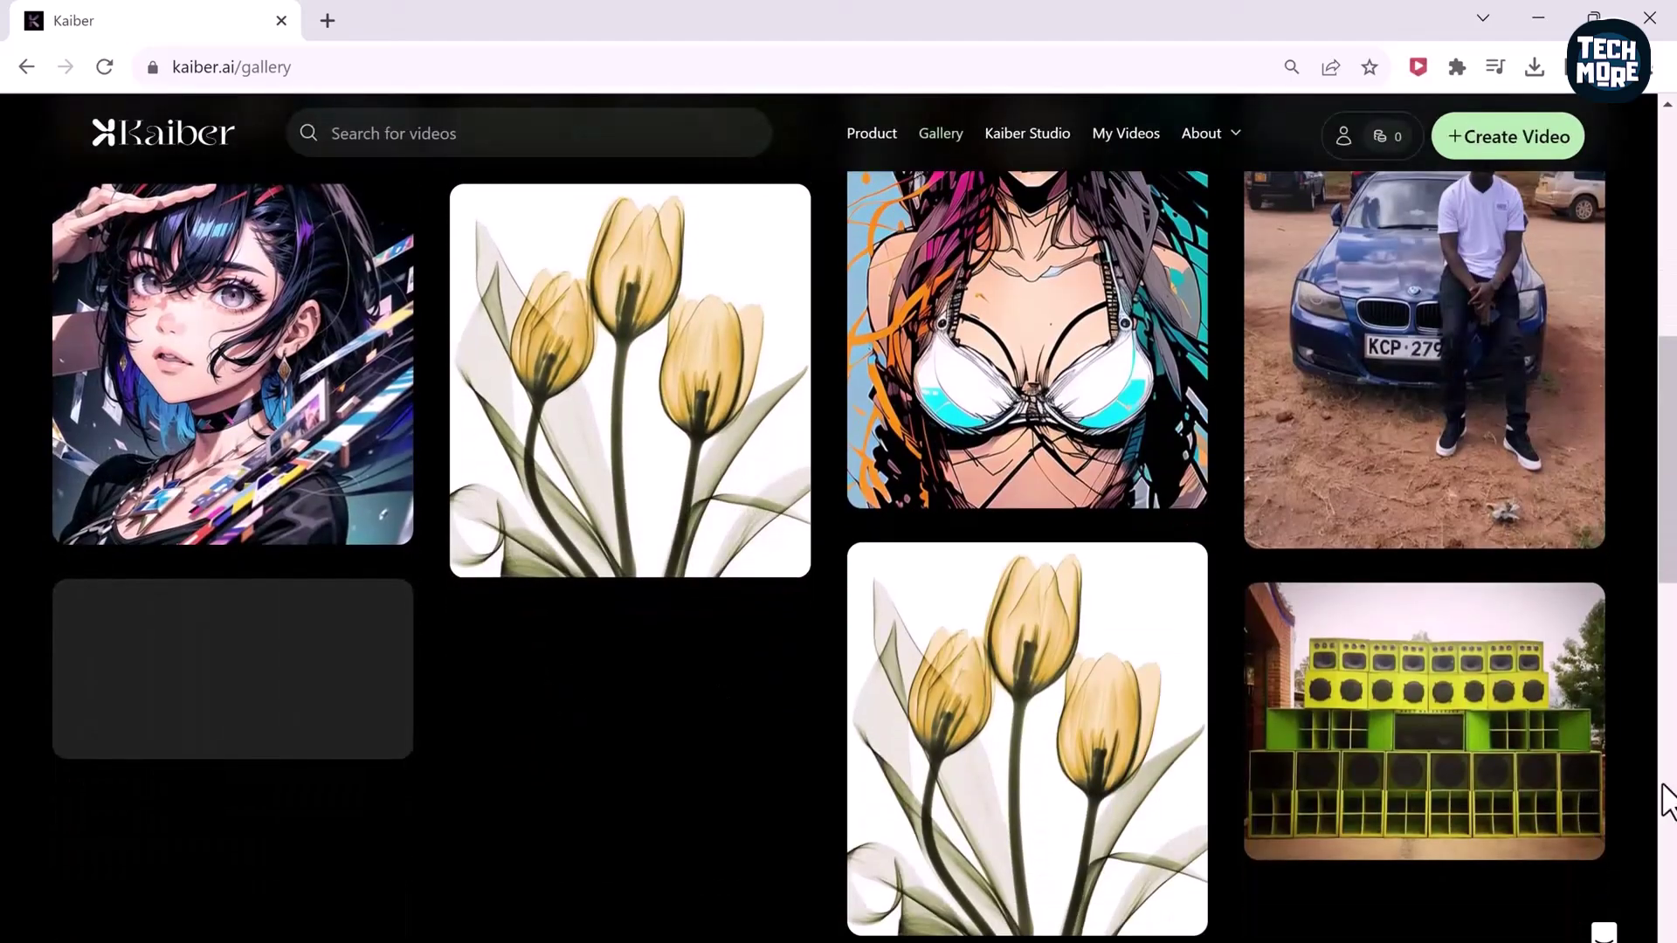
{"action": "scroll", "coordinate": [1664, 786], "scroll_direction": "down", "scroll_amount": 2}
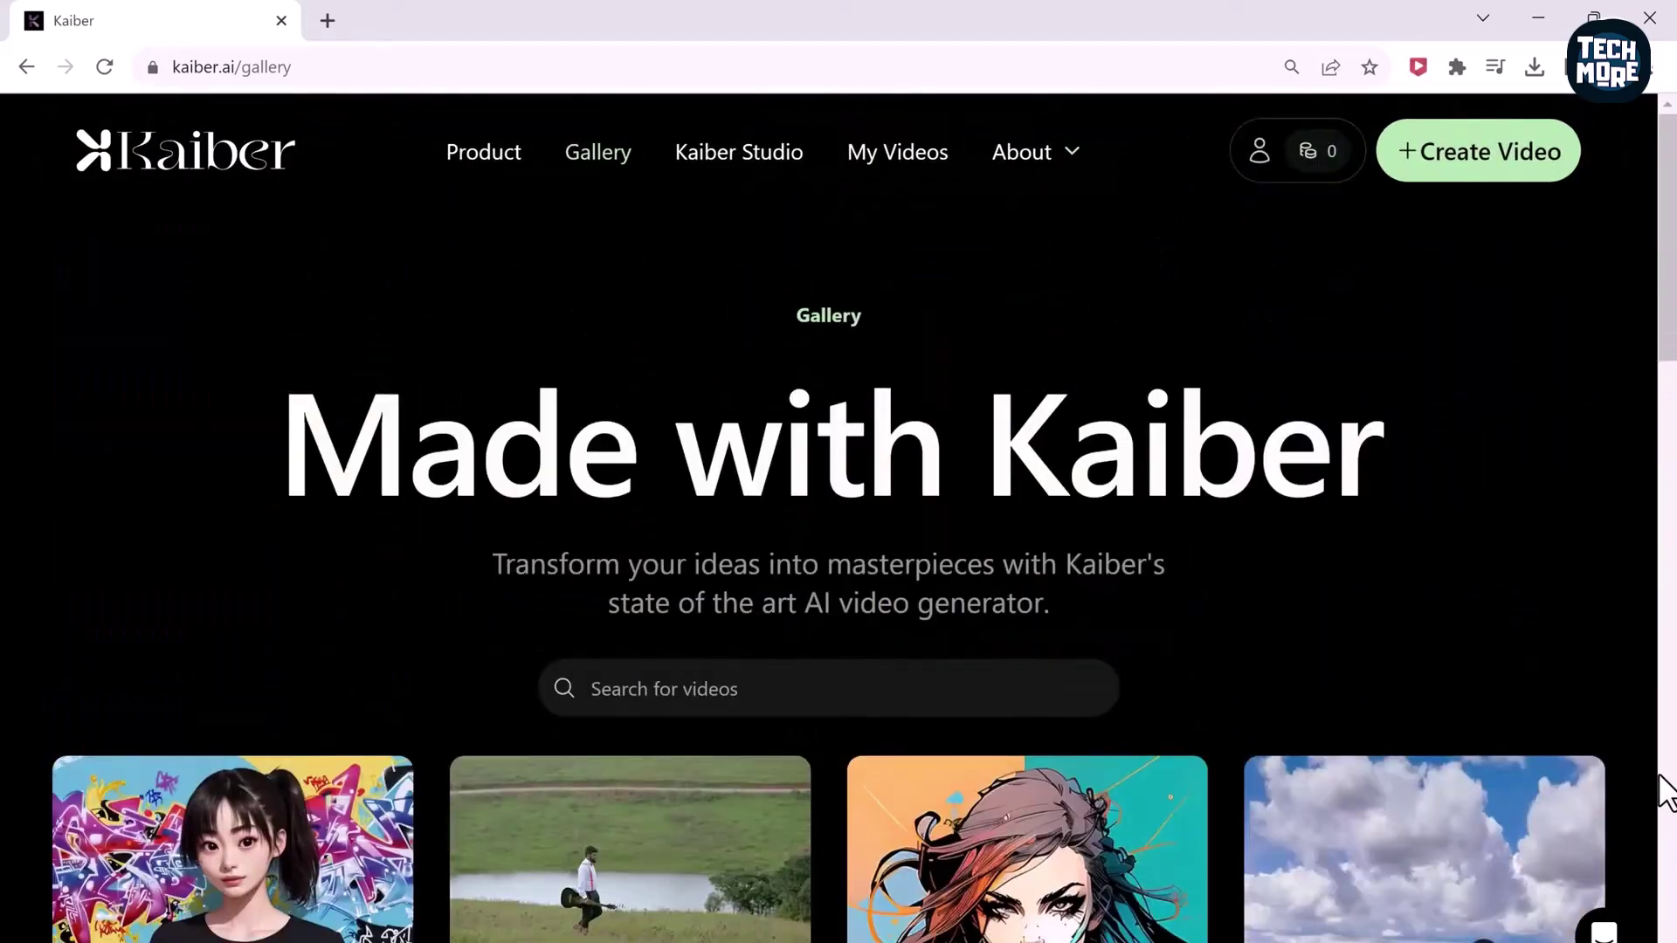
{"action": "scroll", "coordinate": [711, 611], "scroll_direction": "down", "scroll_amount": 9}
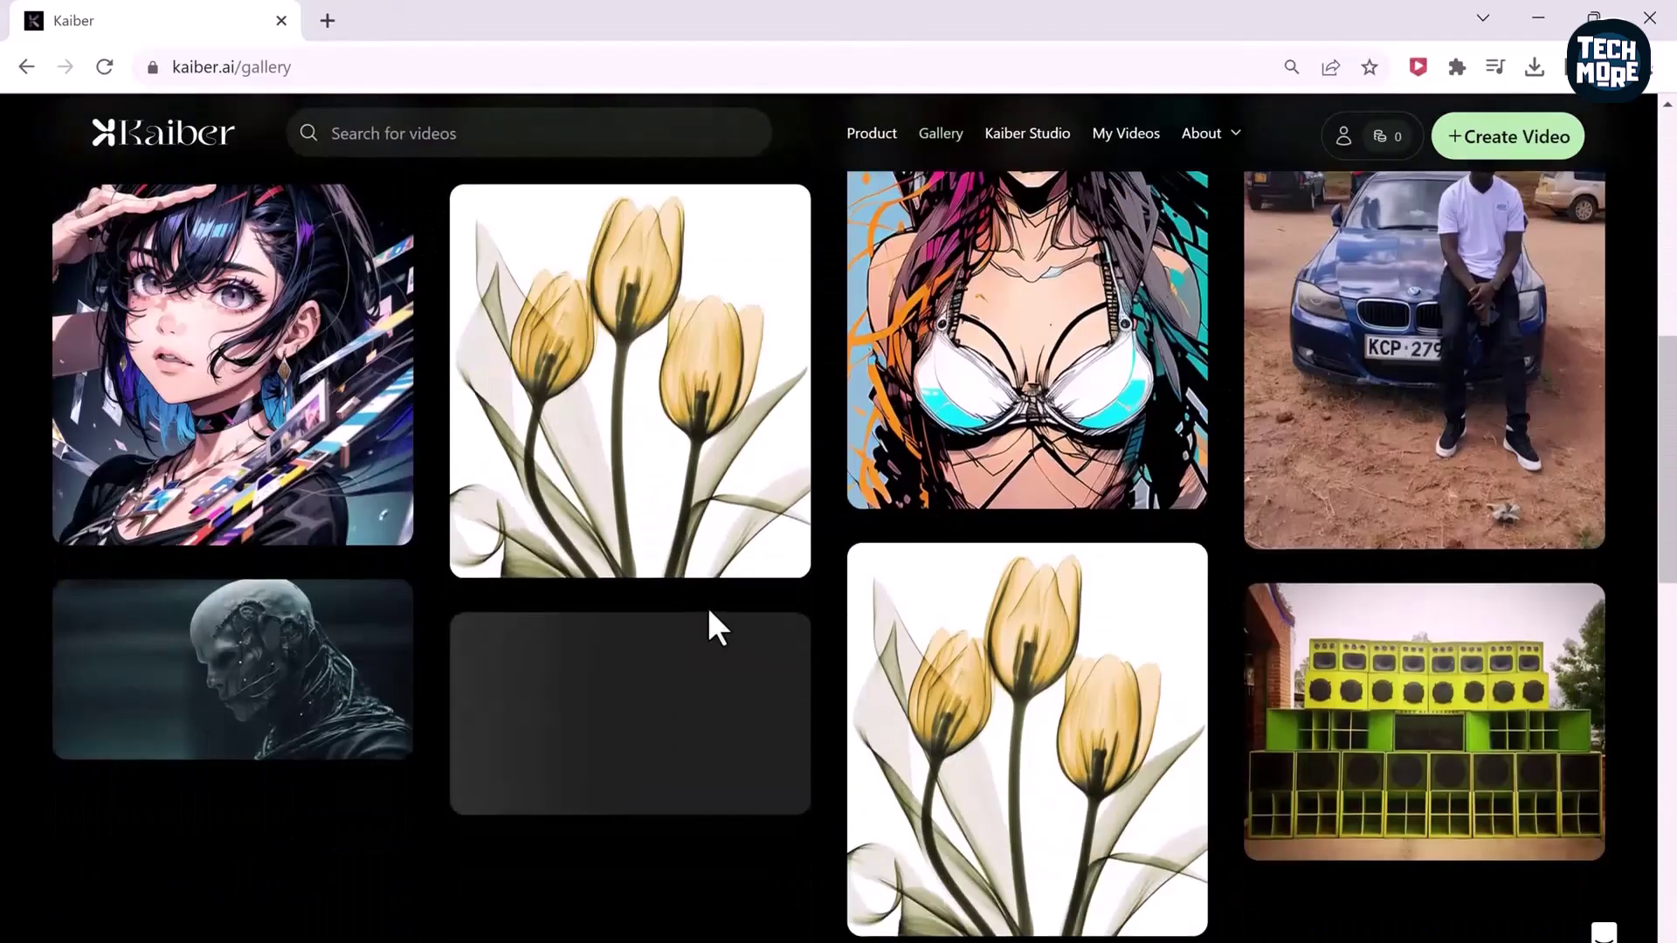
{"action": "scroll", "coordinate": [708, 606], "scroll_direction": "up", "scroll_amount": 3}
{"action": "mouse_move", "coordinate": [1095, 481]}
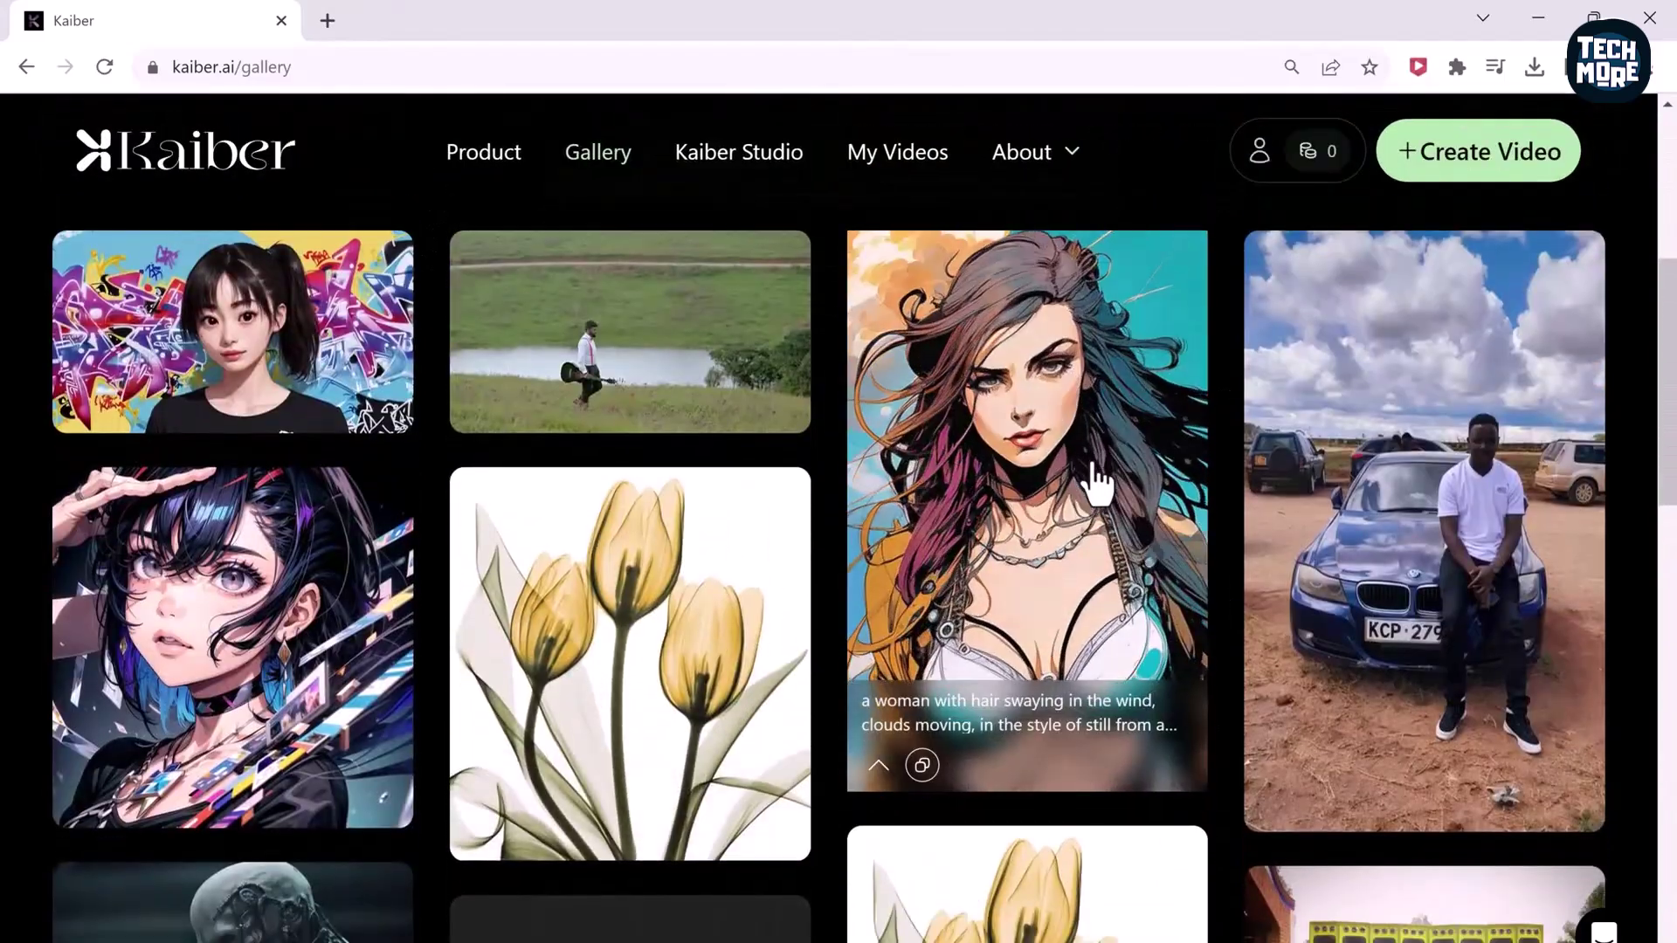